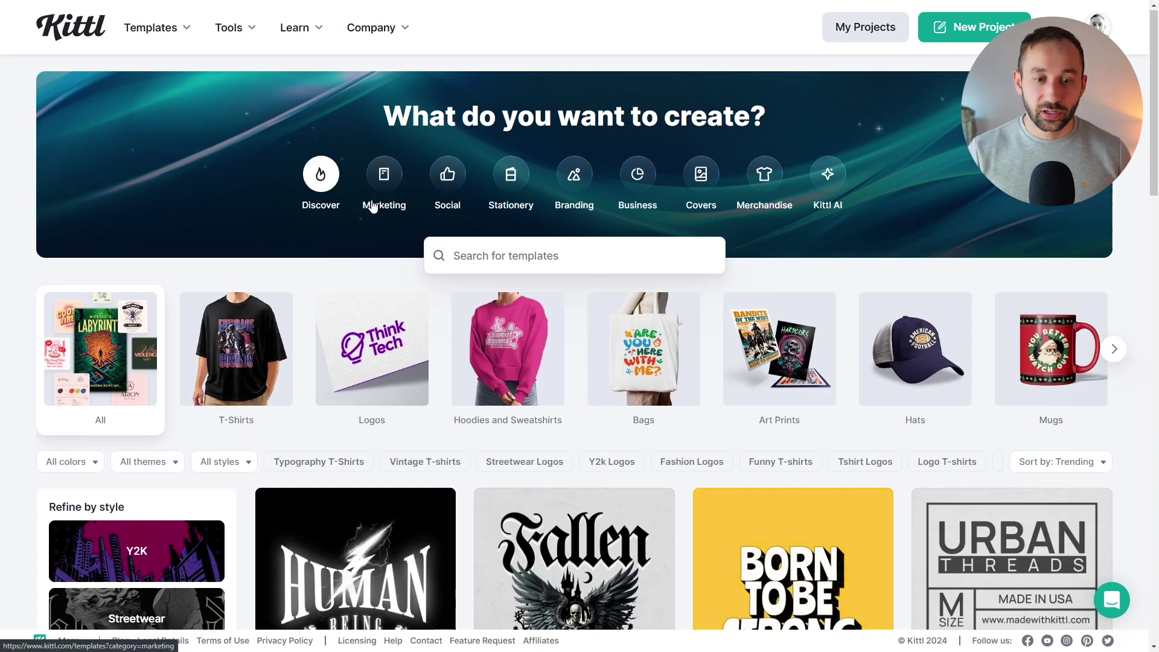
Step: Open the Marketing template category and look through its posters, sale ads and other designs
scroll(434, 272, down, 4)
scroll(459, 314, up, 4)
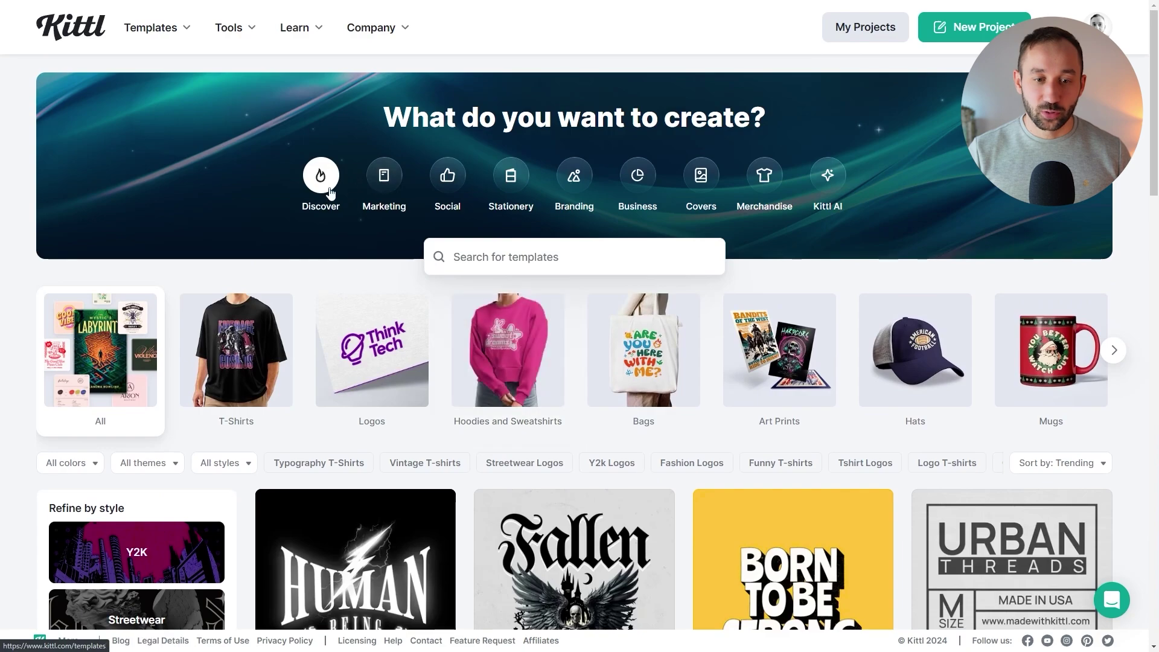
click(384, 178)
scroll(504, 386, down, 10)
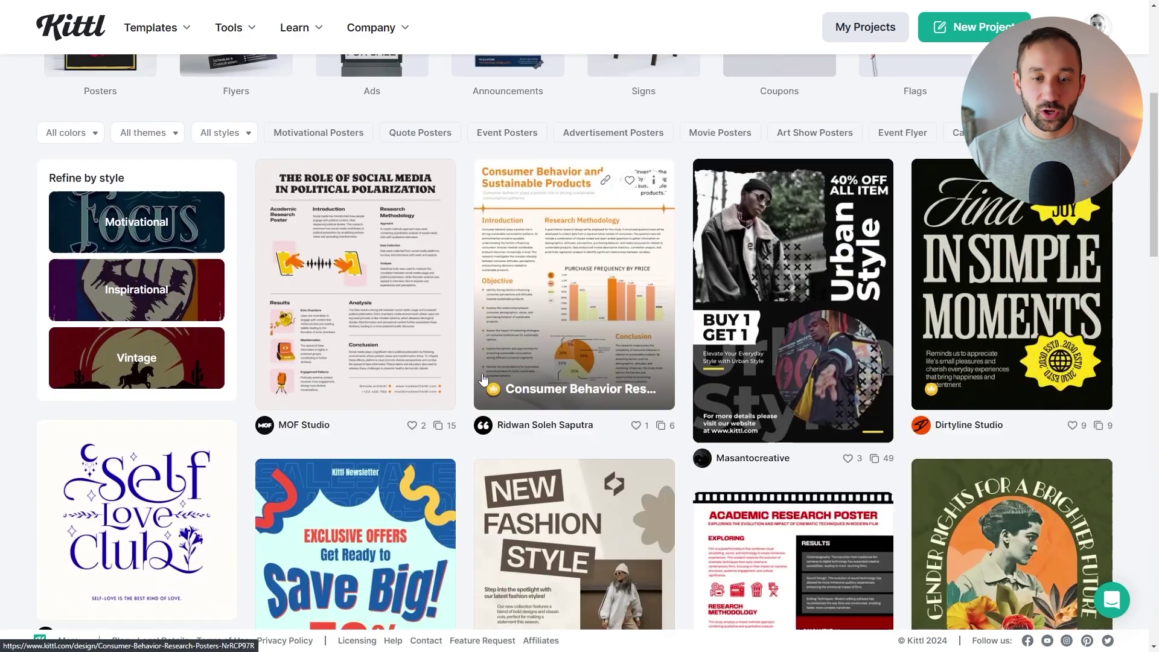
scroll(489, 408, down, 7)
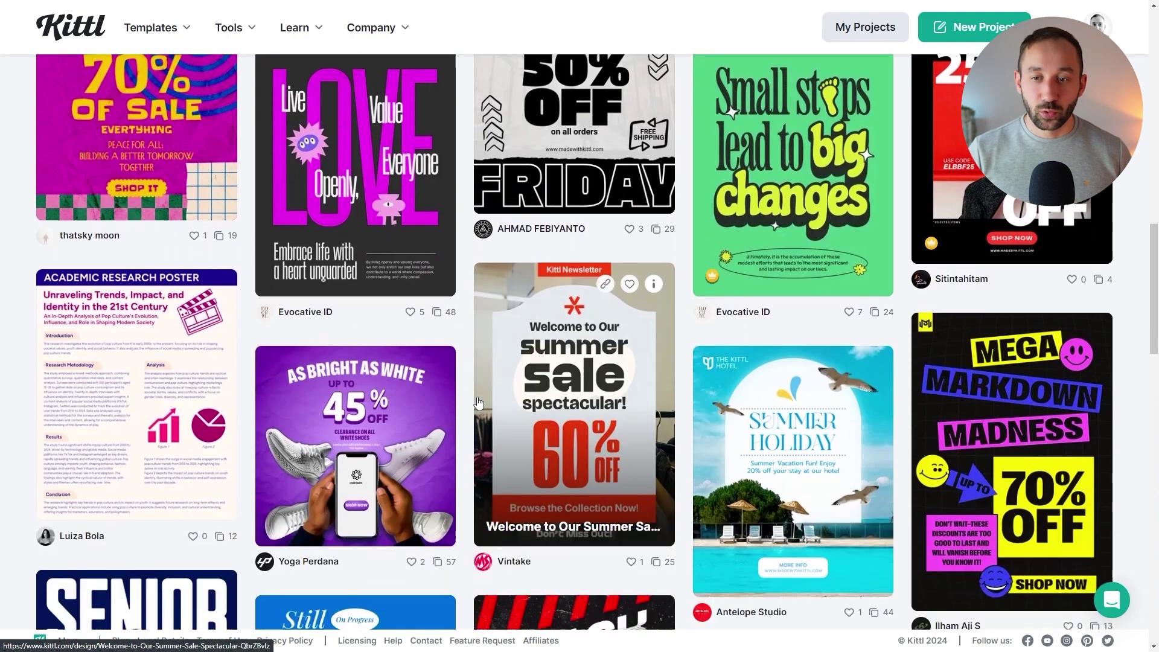
scroll(477, 403, down, 8)
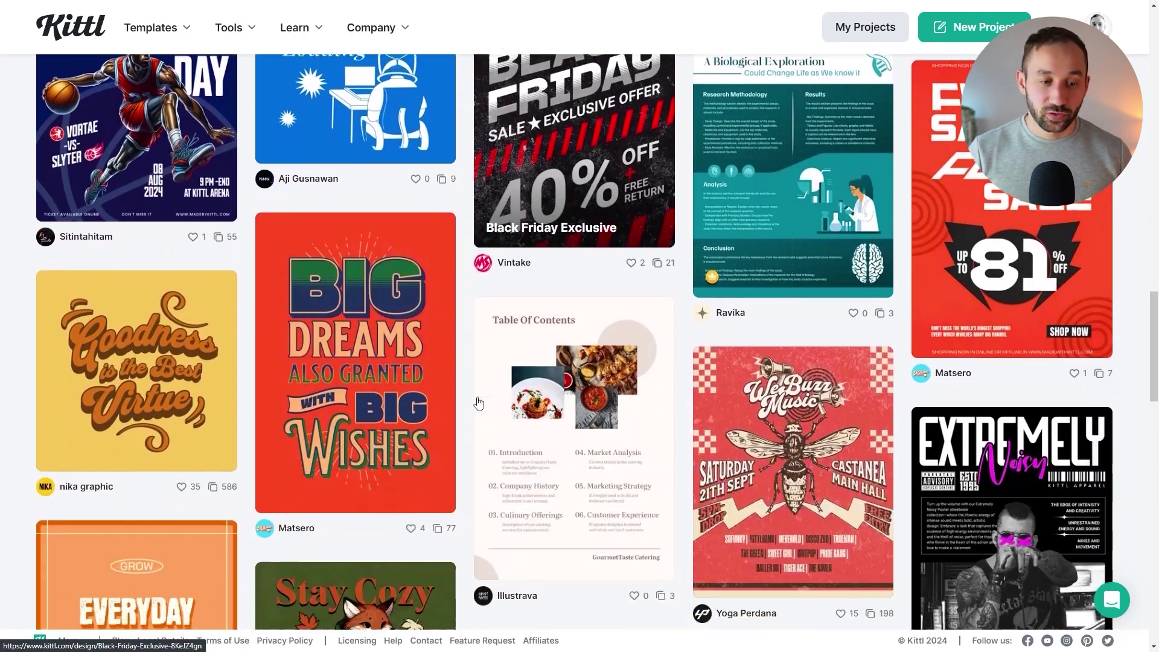
scroll(478, 403, down, 4)
scroll(475, 362, up, 20)
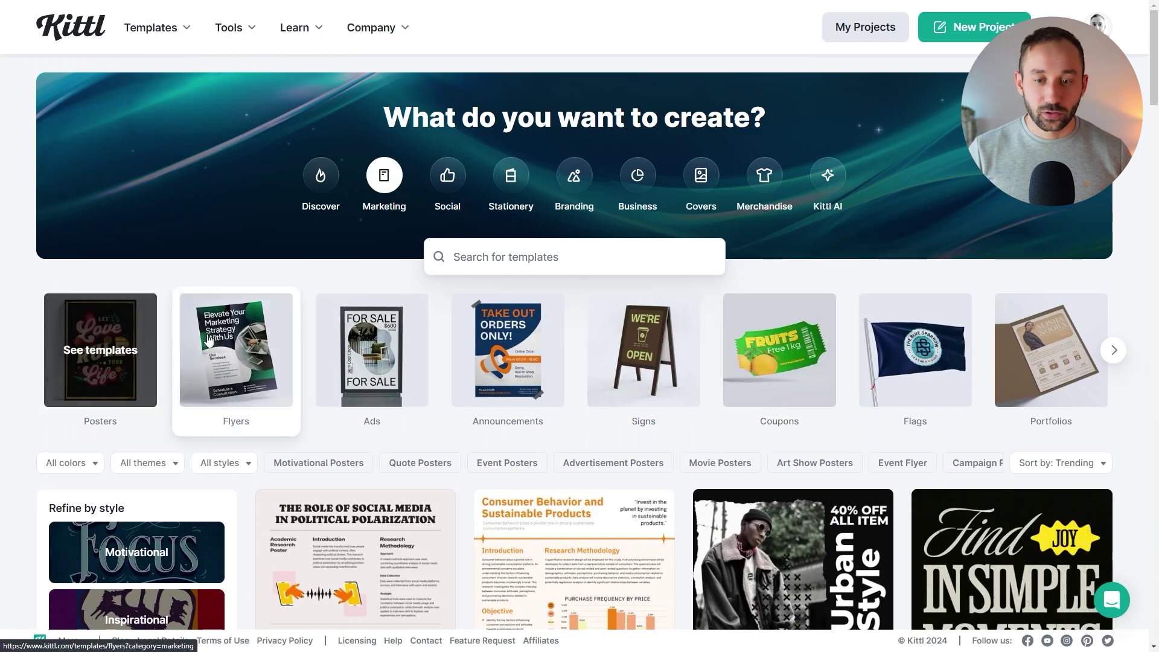
Step: Page through the further marketing template types beyond Portfolios, such as Programs, Newsletters and Brochures
click(1114, 353)
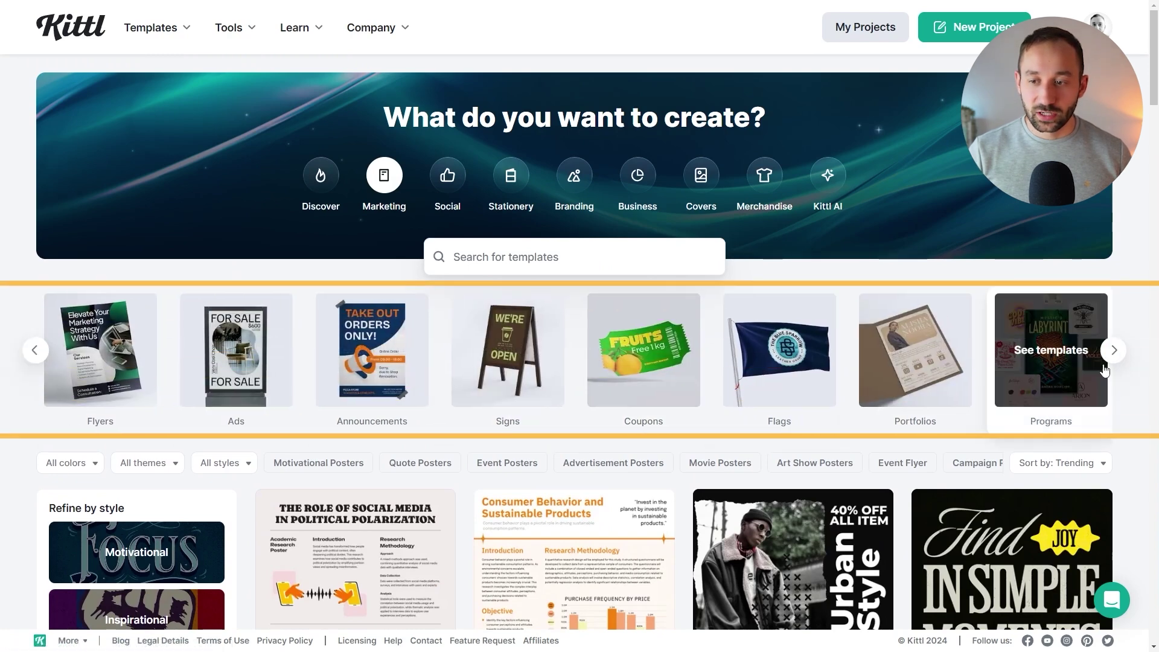
click(1114, 351)
click(1113, 352)
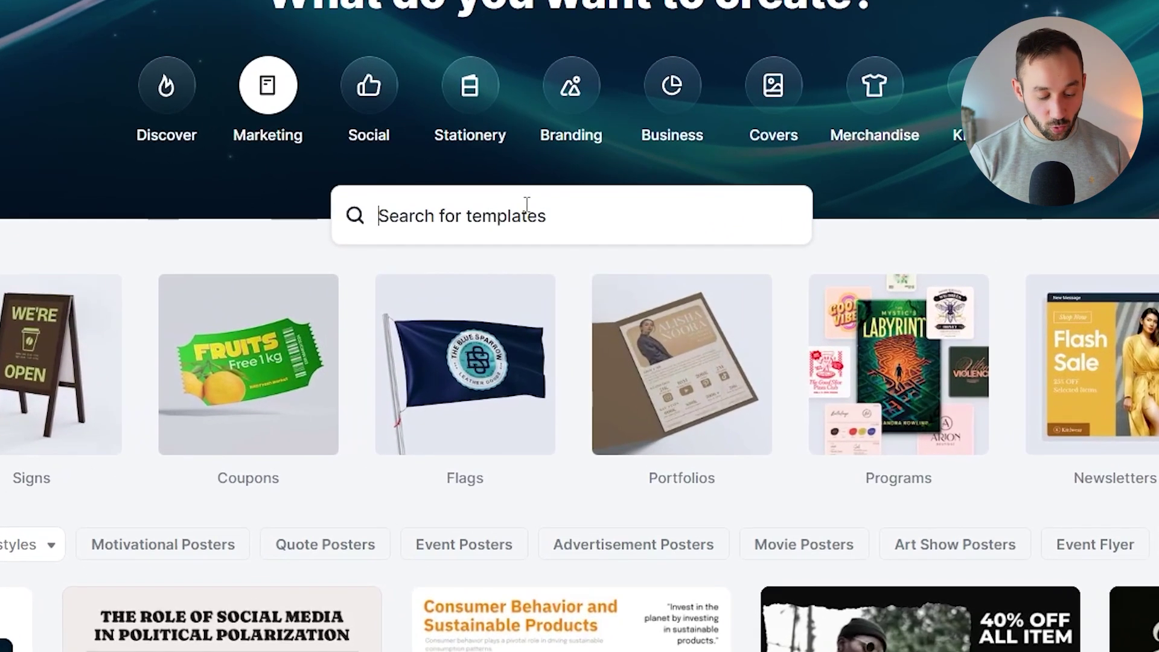
Step: Search the templates for "instagram bundle" and look through the social media and newsletter bundles
text(instagram )
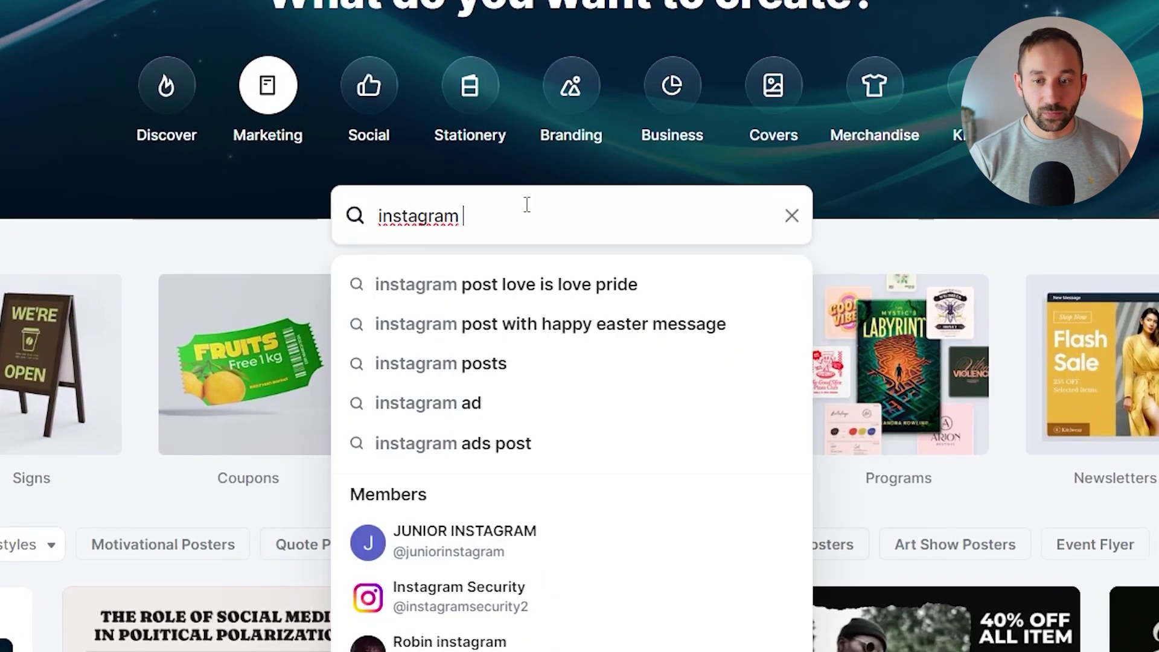
text(bundle)
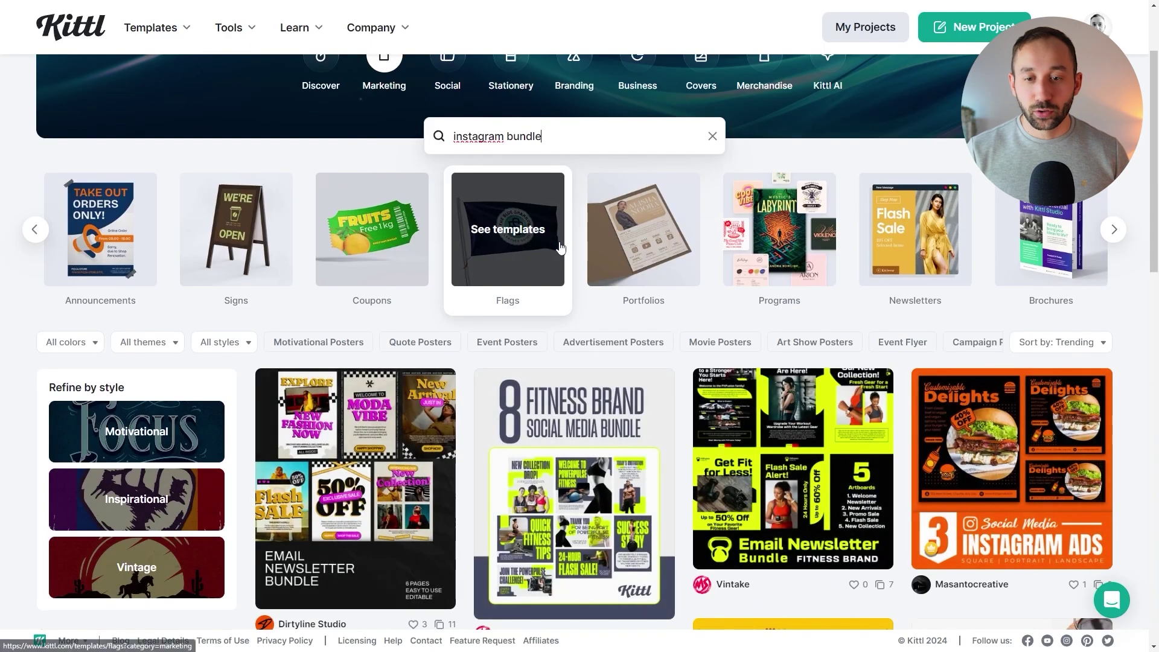
scroll(664, 271, down, 3)
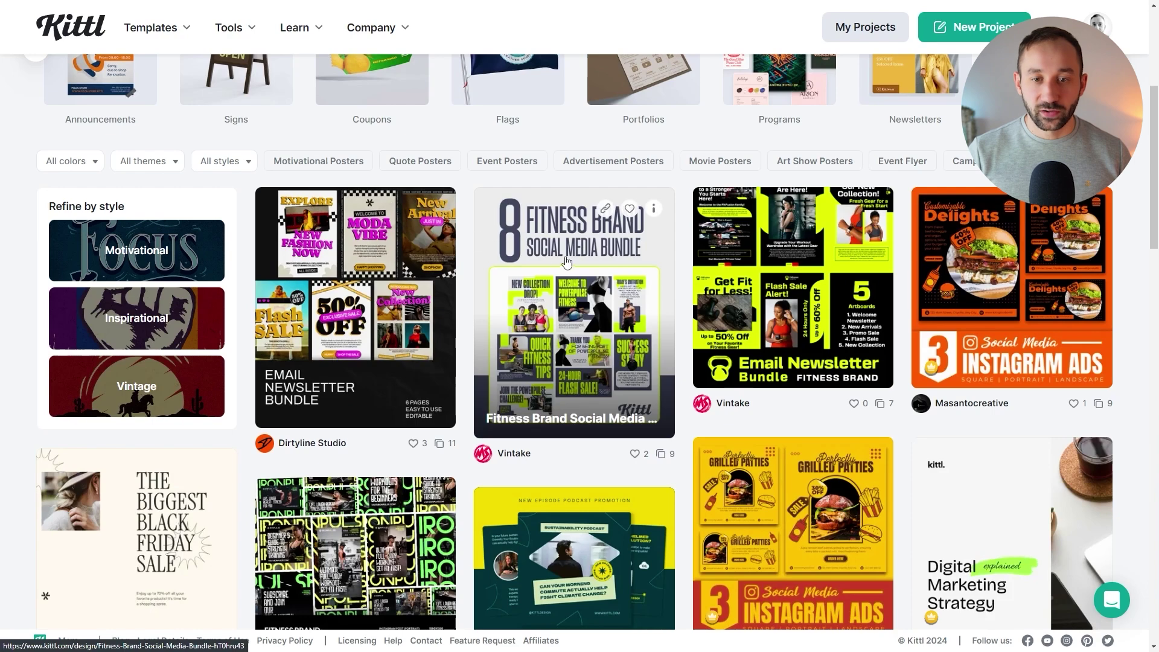
scroll(735, 302, down, 1)
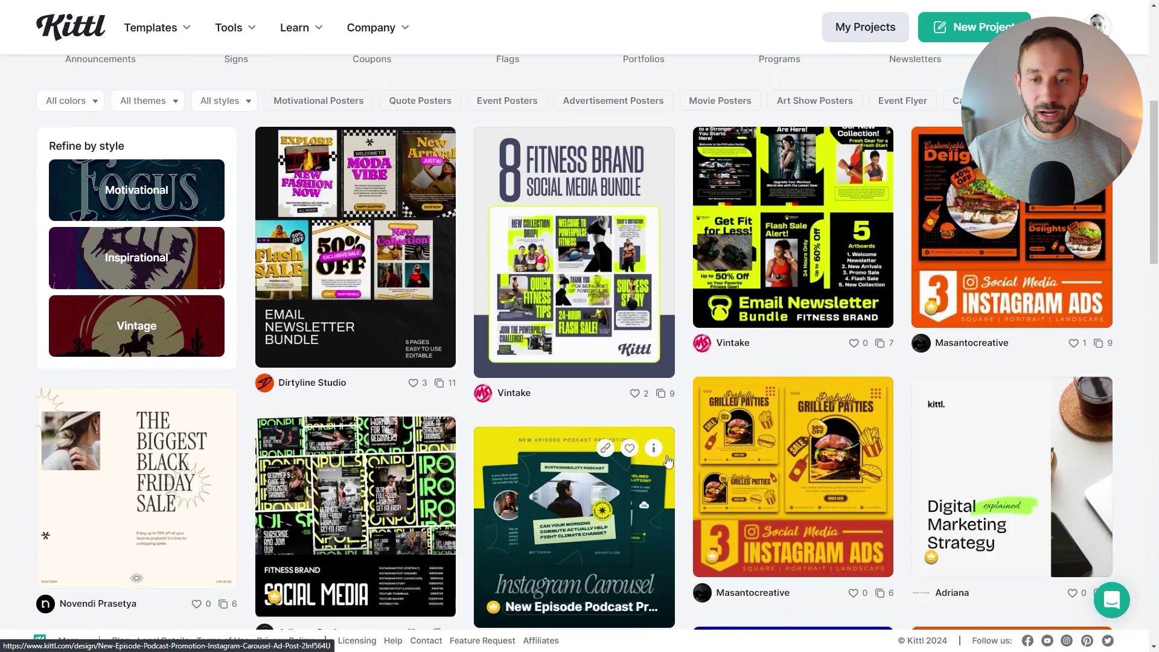
scroll(668, 461, down, 1)
scroll(694, 447, up, 1)
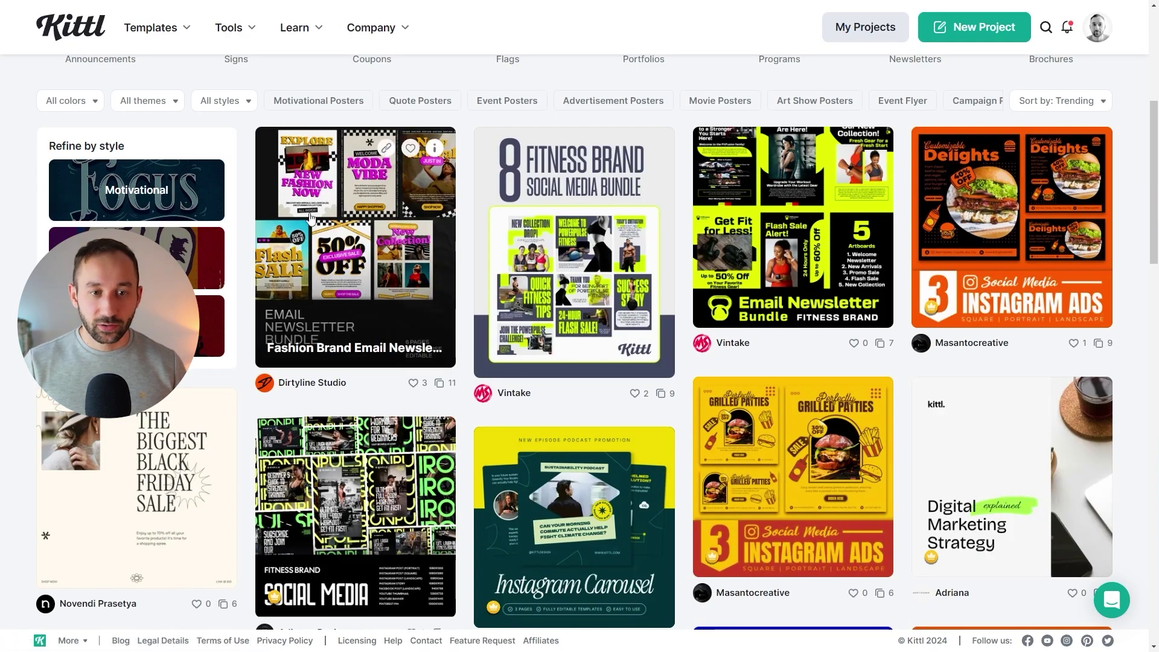
scroll(380, 295, down, 2)
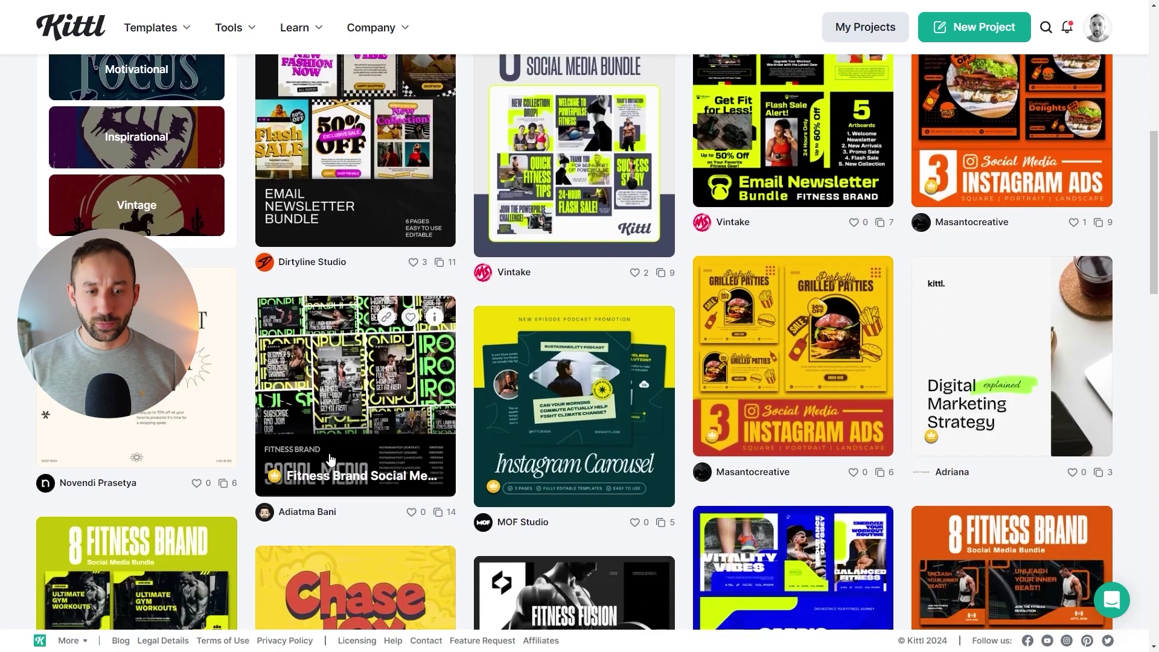
scroll(972, 483, up, 1)
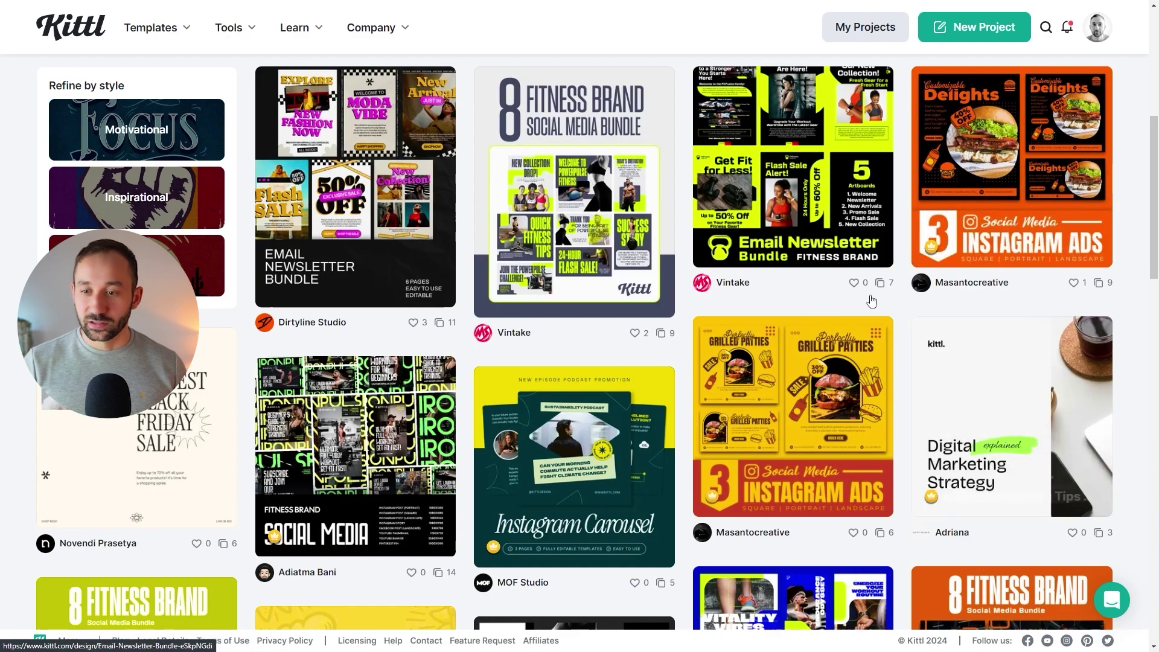
Step: Find the purple POD Merchandise Instagram social media ads template further down the results and open it in the editor
scroll(874, 301, down, 10)
scroll(873, 302, down, 15)
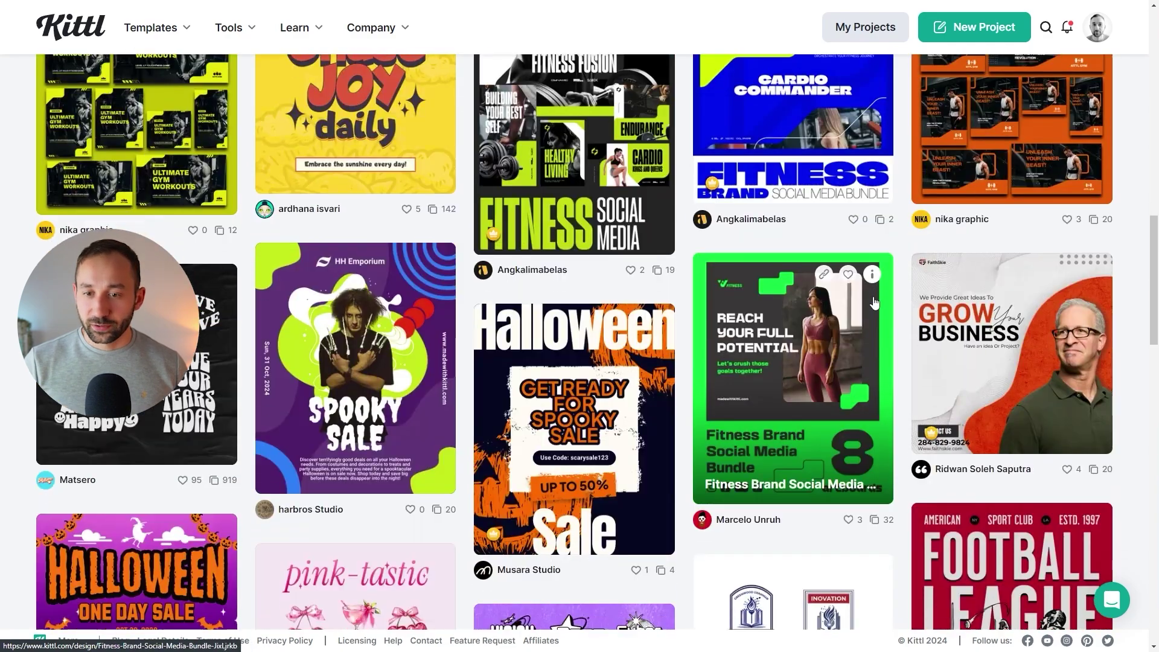
scroll(659, 294, down, 10)
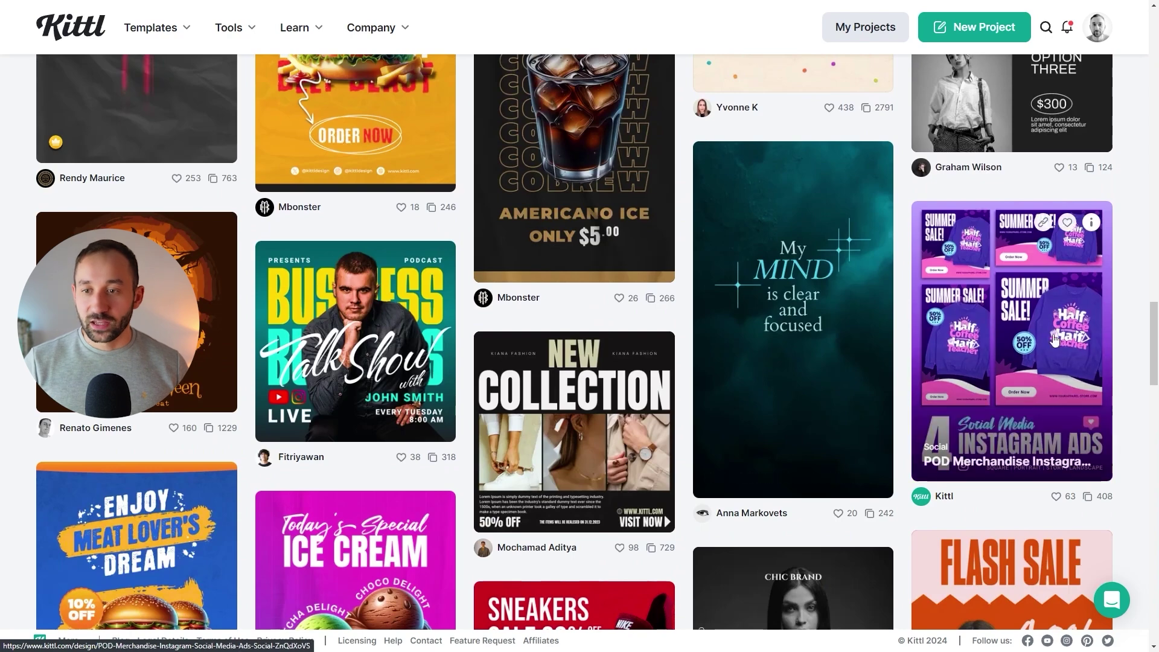
scroll(1048, 329, down, 2)
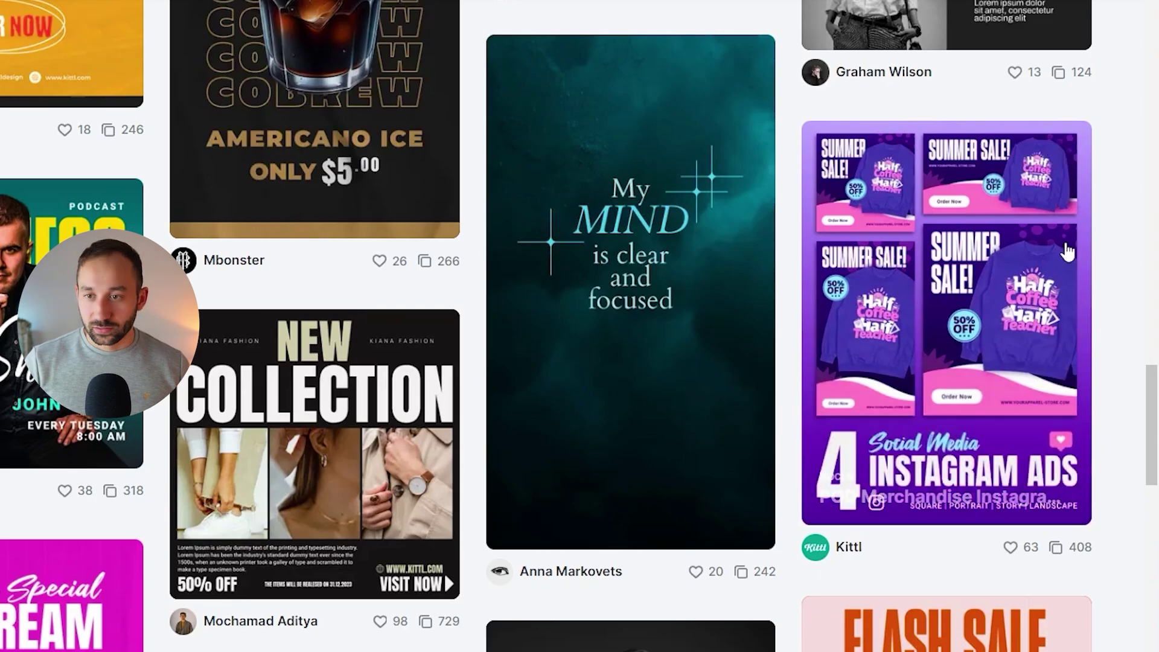
drag(1151, 422, 1151, 430)
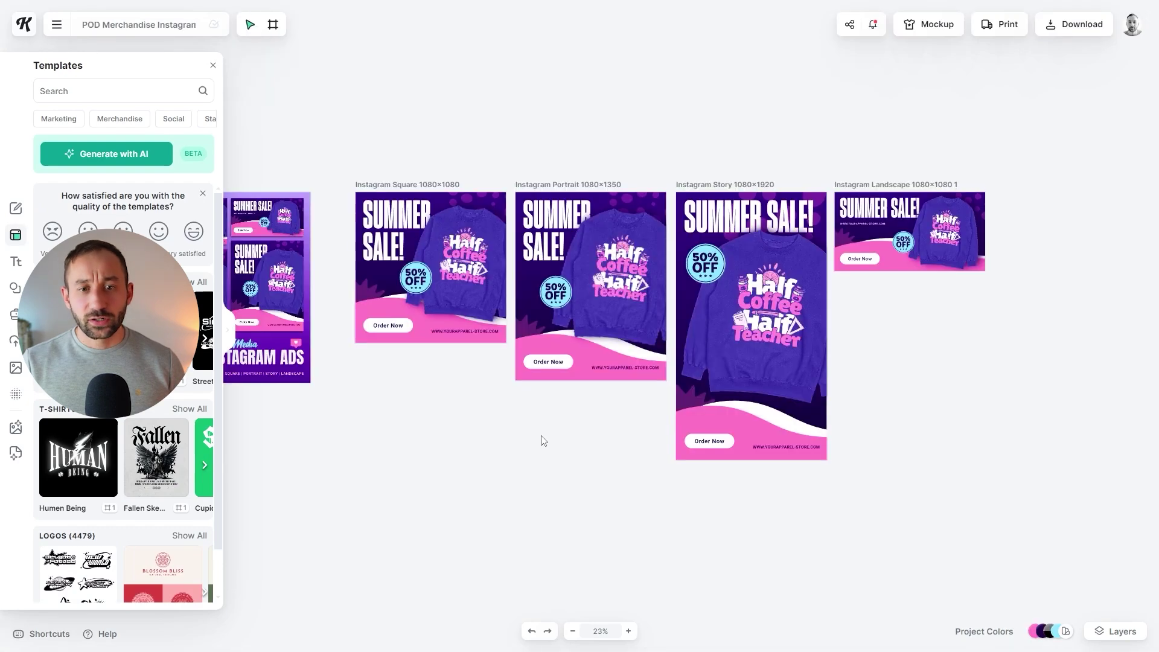
Step: Examine the Instagram Square, Portrait and Story artboards up close and open the project's color palettes
scroll(362, 253, up, 5)
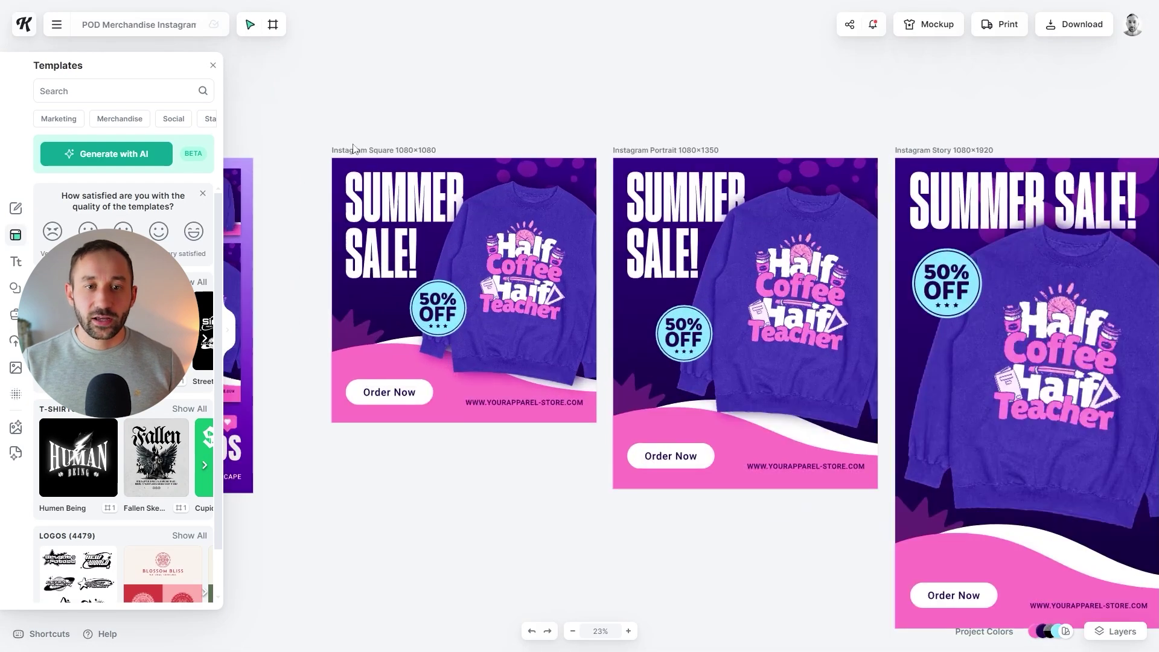
scroll(488, 184, up, 1)
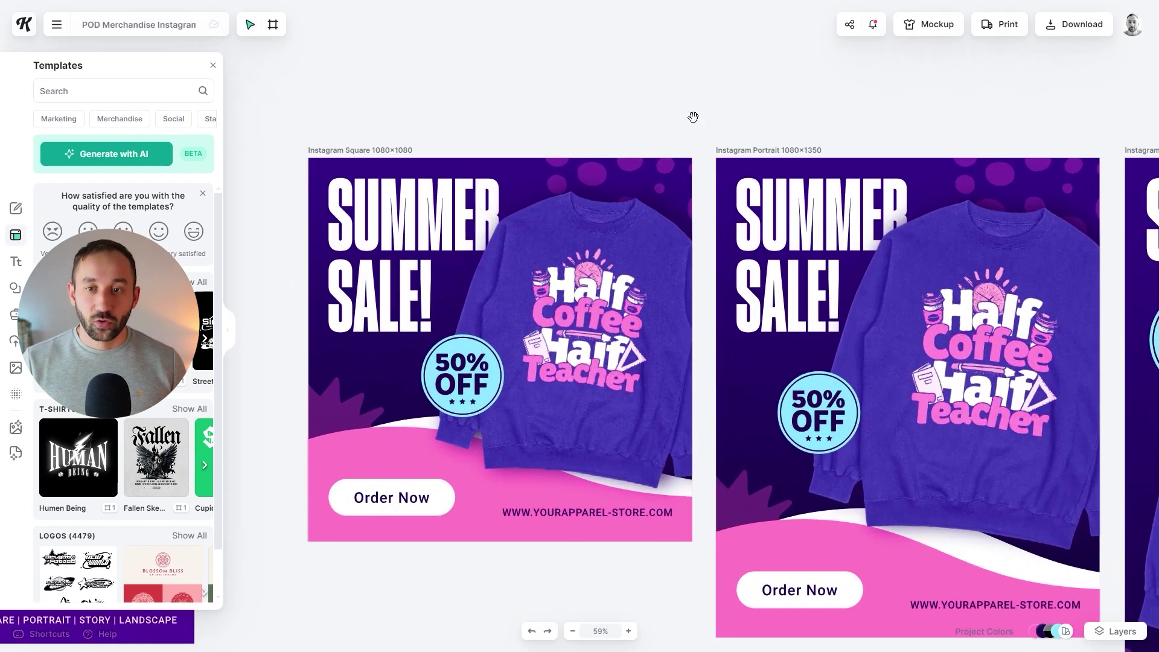
mouse_move(715, 116)
mouse_down()
mouse_move(636, 98)
mouse_move(703, 107)
mouse_up()
scroll(722, 100, down, 5)
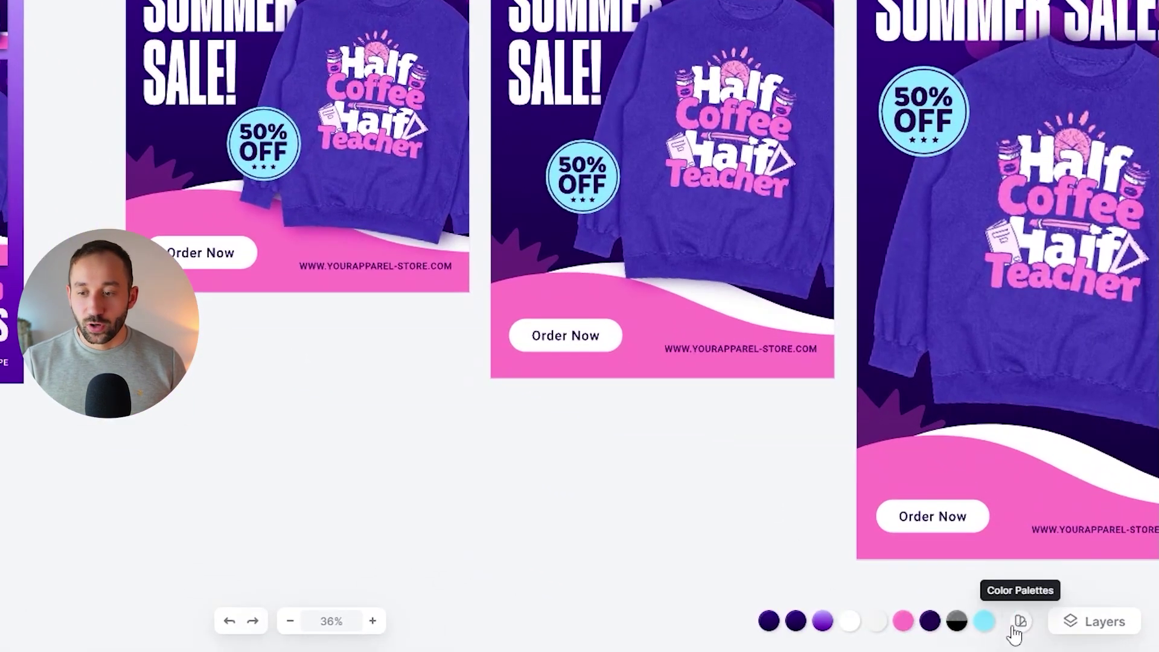
click(1014, 627)
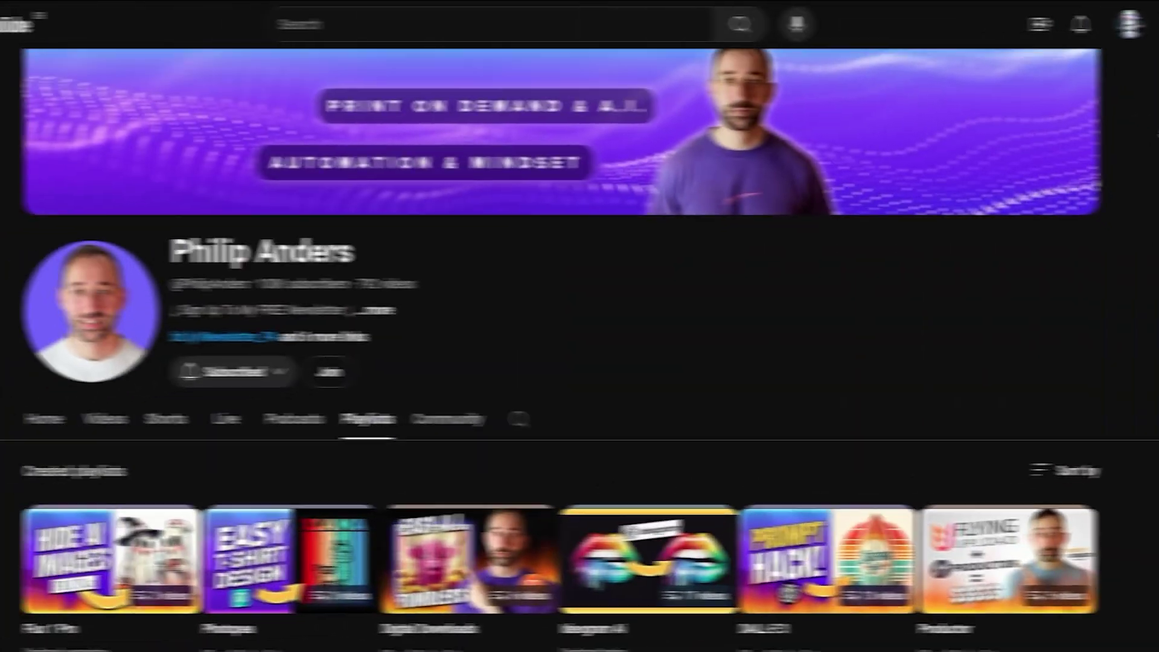
scroll(602, 350, down, 10)
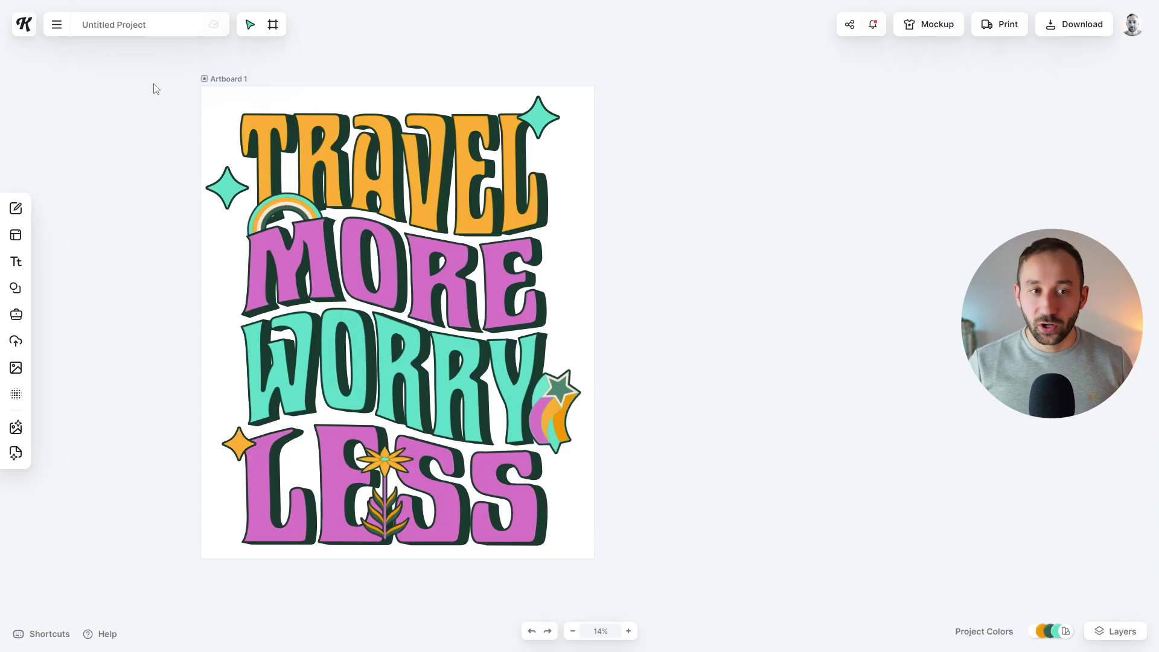
Step: Open the selected "Travel More Worry Less" artboard as a mockup and look through all the Apparel Flatlays
drag(153, 86, 678, 391)
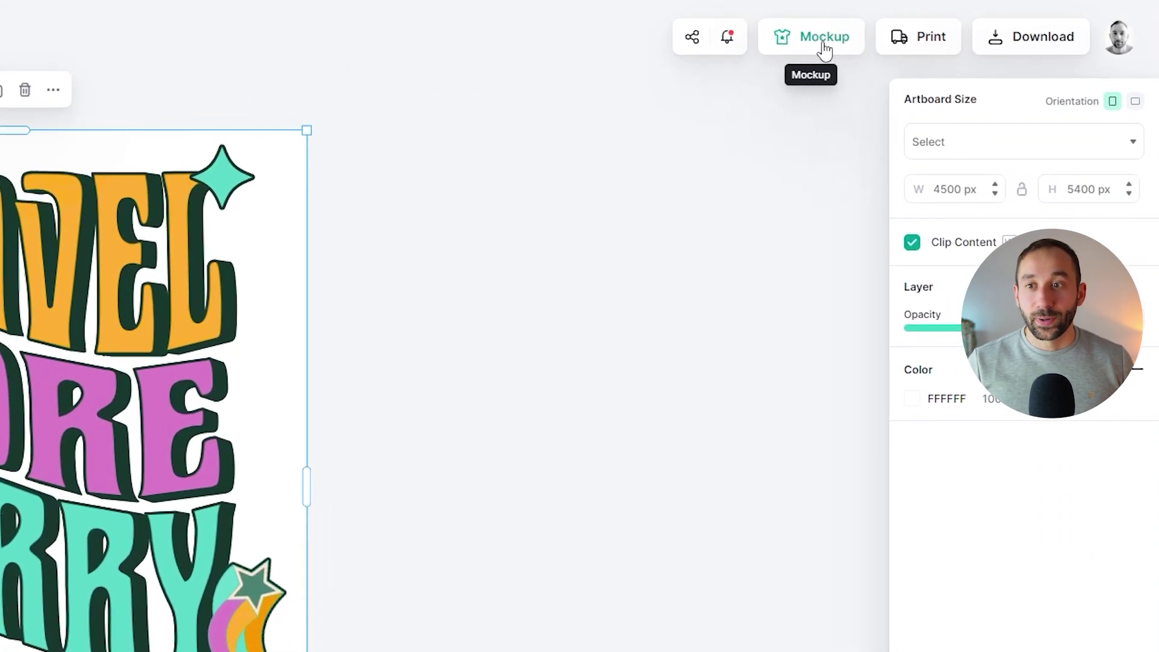
click(806, 52)
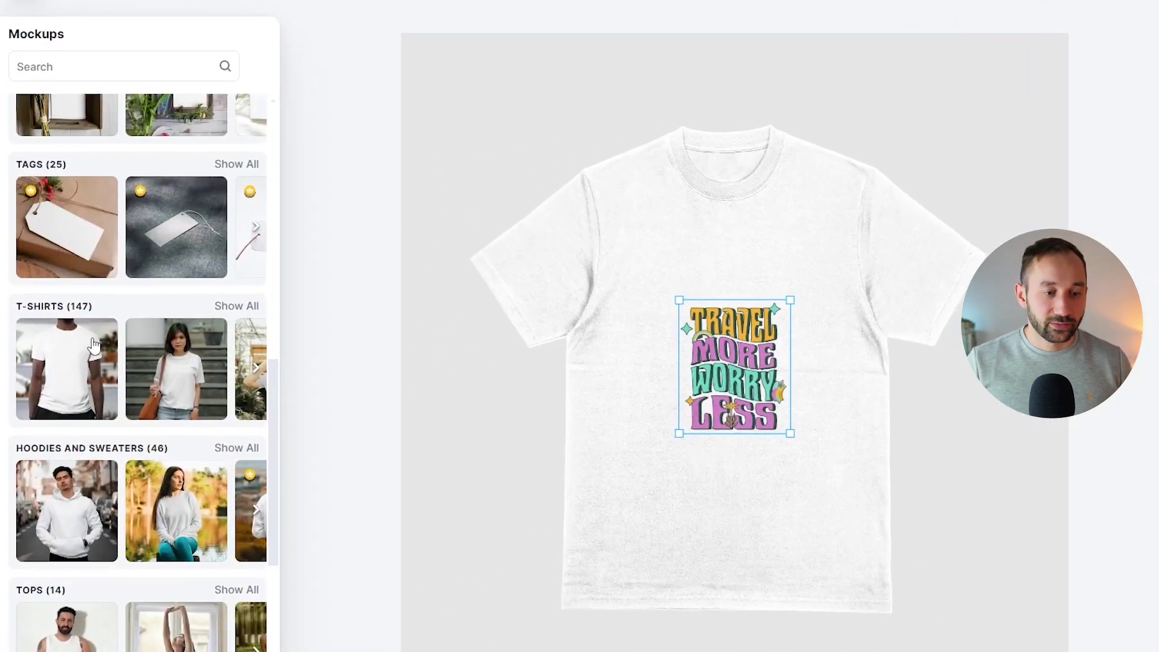
scroll(110, 345, down, 4)
scroll(107, 339, down, 3)
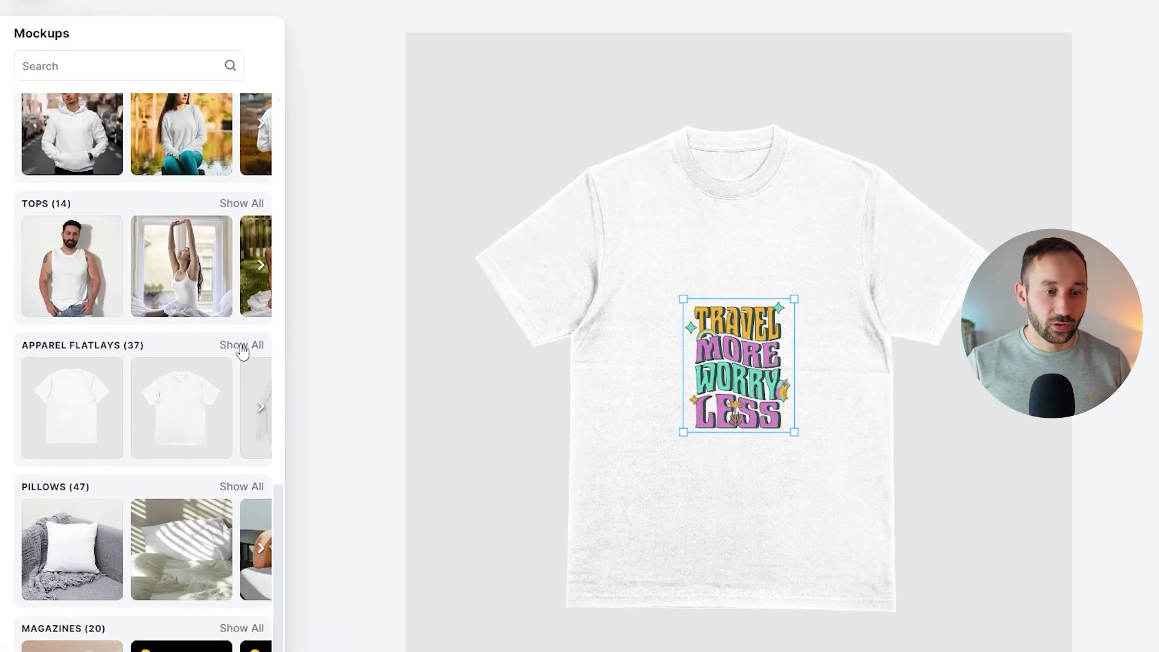
click(242, 347)
scroll(181, 307, down, 4)
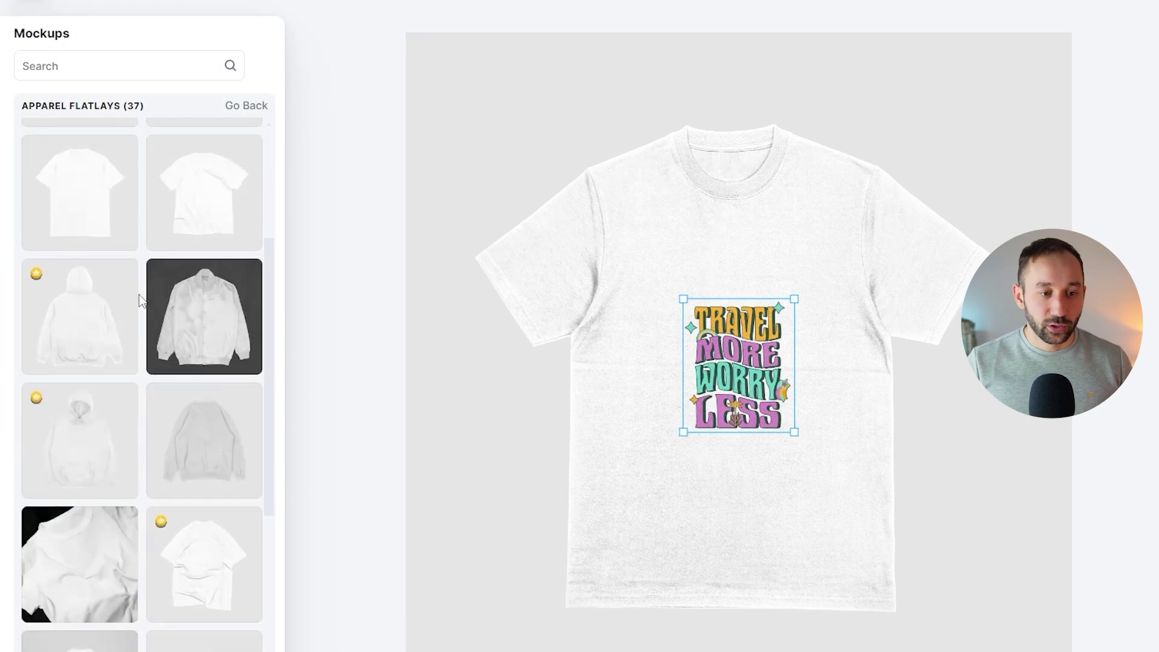
scroll(47, 326, up, 4)
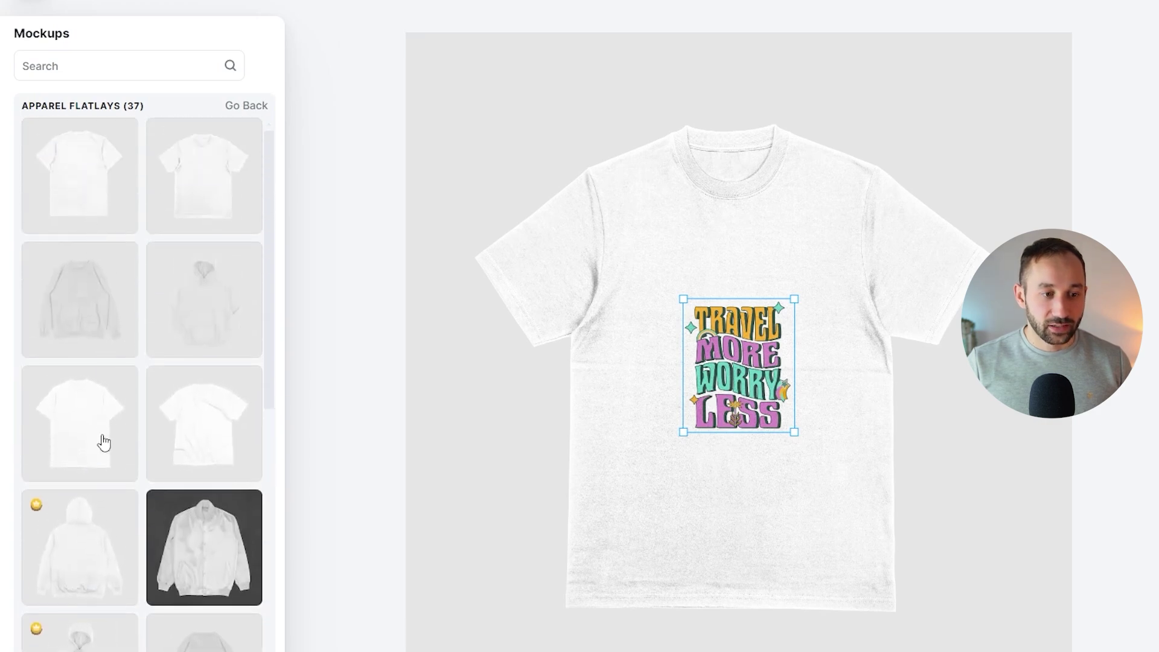
Step: Enlarge and center the "Travel More Worry Less" design on the white T-shirt's front and download the mockup
drag(794, 432, 807, 469)
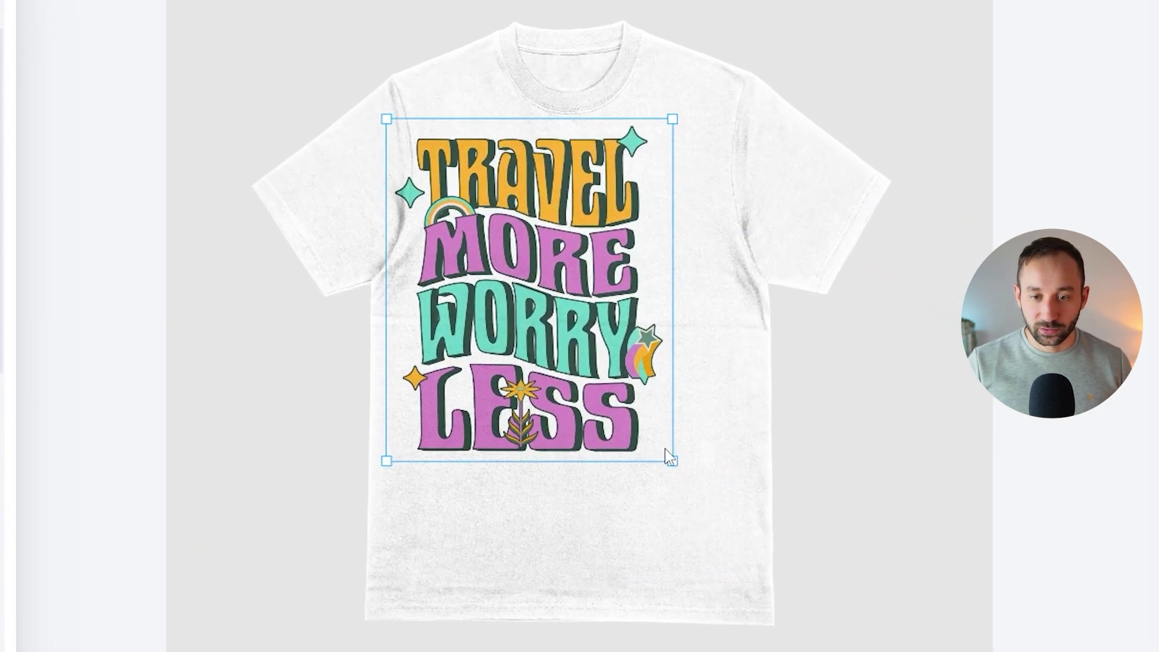
drag(671, 457, 743, 538)
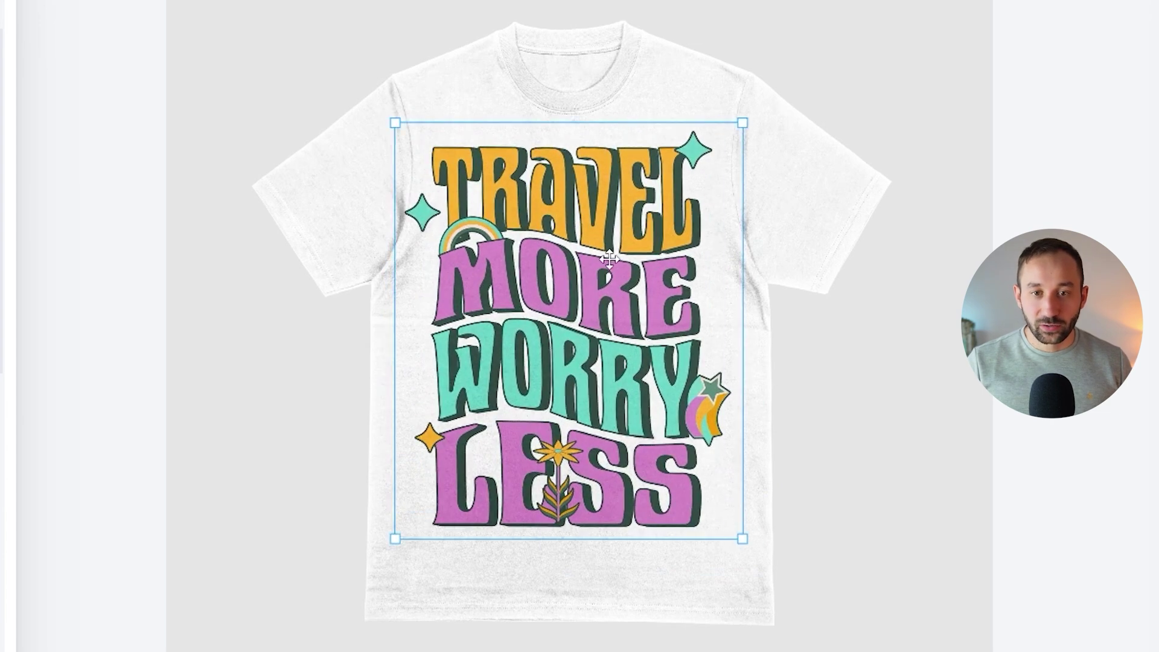
drag(609, 259, 631, 292)
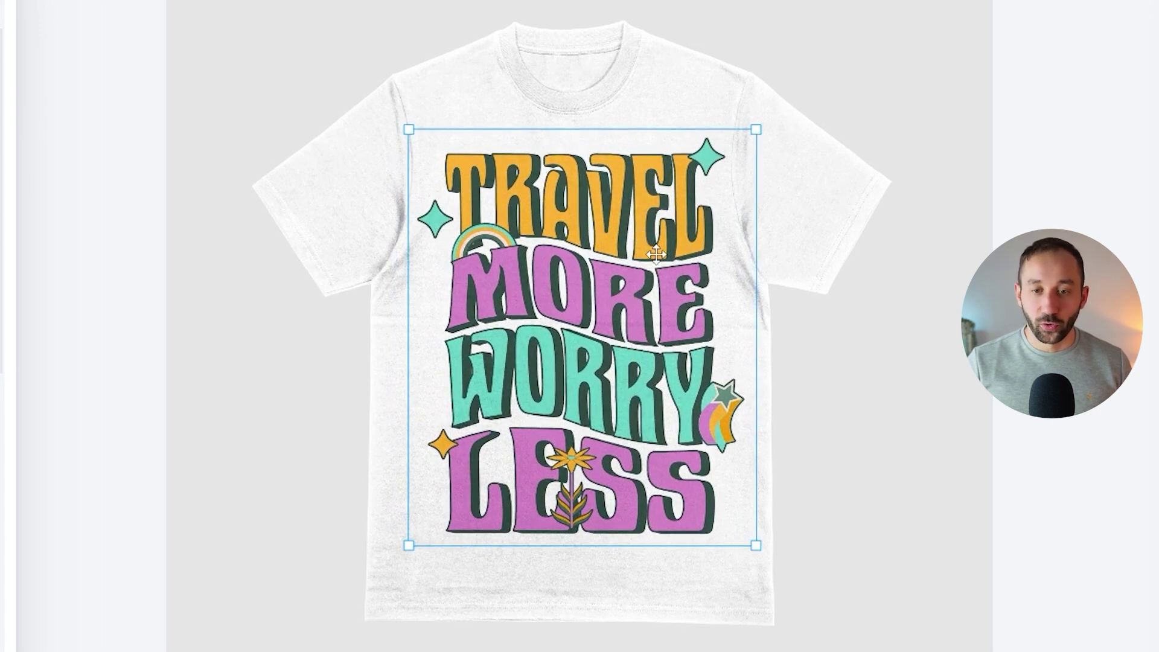
drag(655, 254, 652, 258)
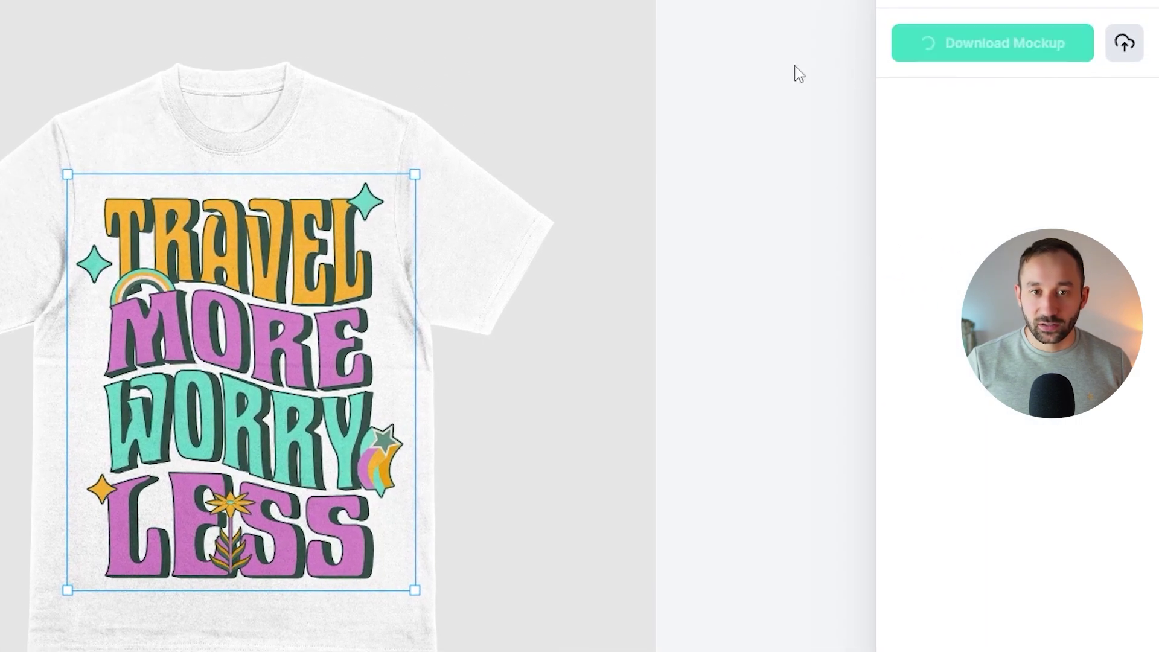
Step: Switch the mockup to the white hoodie seen from behind and enlarge the design across its back
scroll(5, 381, down, 3)
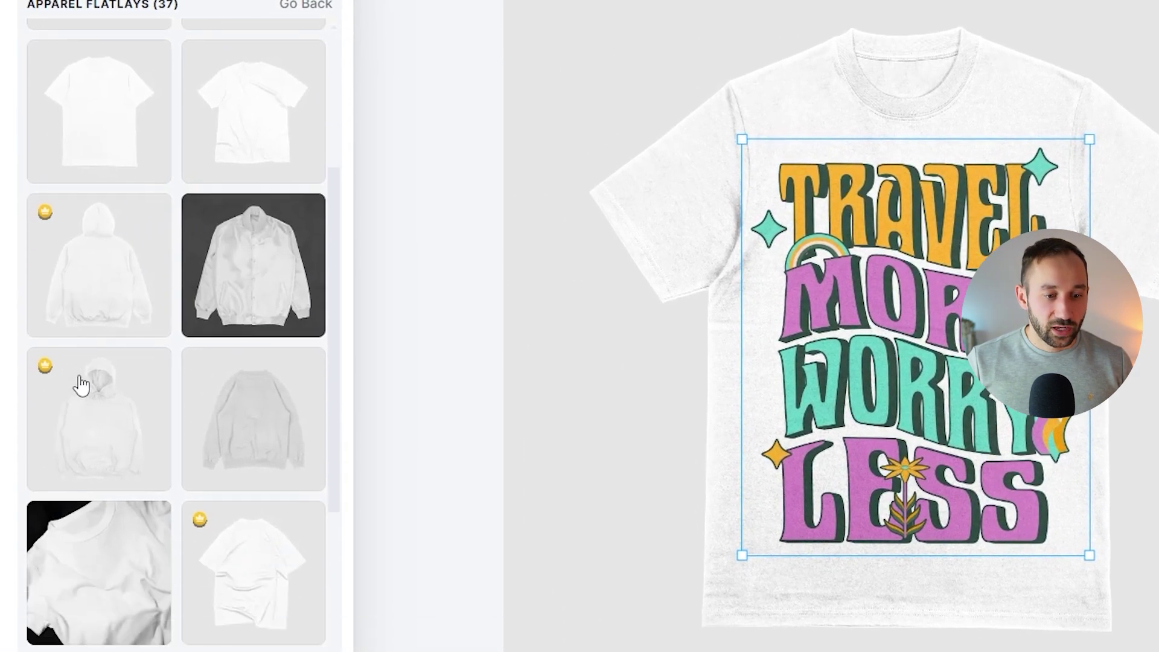
scroll(19, 341, up, 3)
click(110, 360)
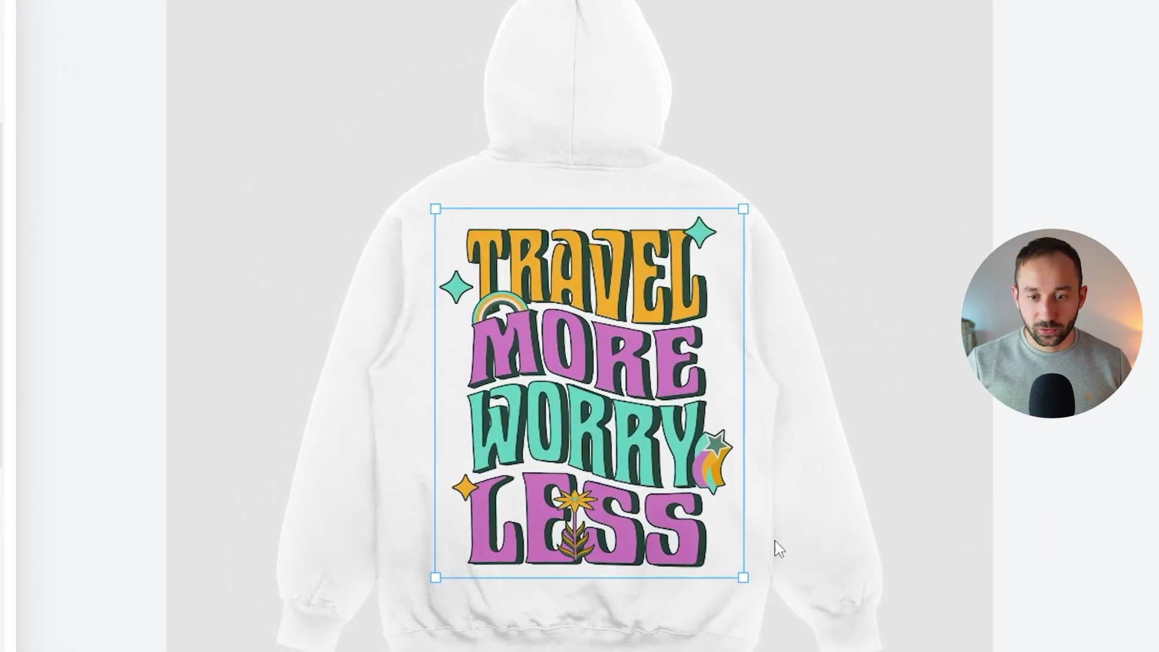
click(662, 468)
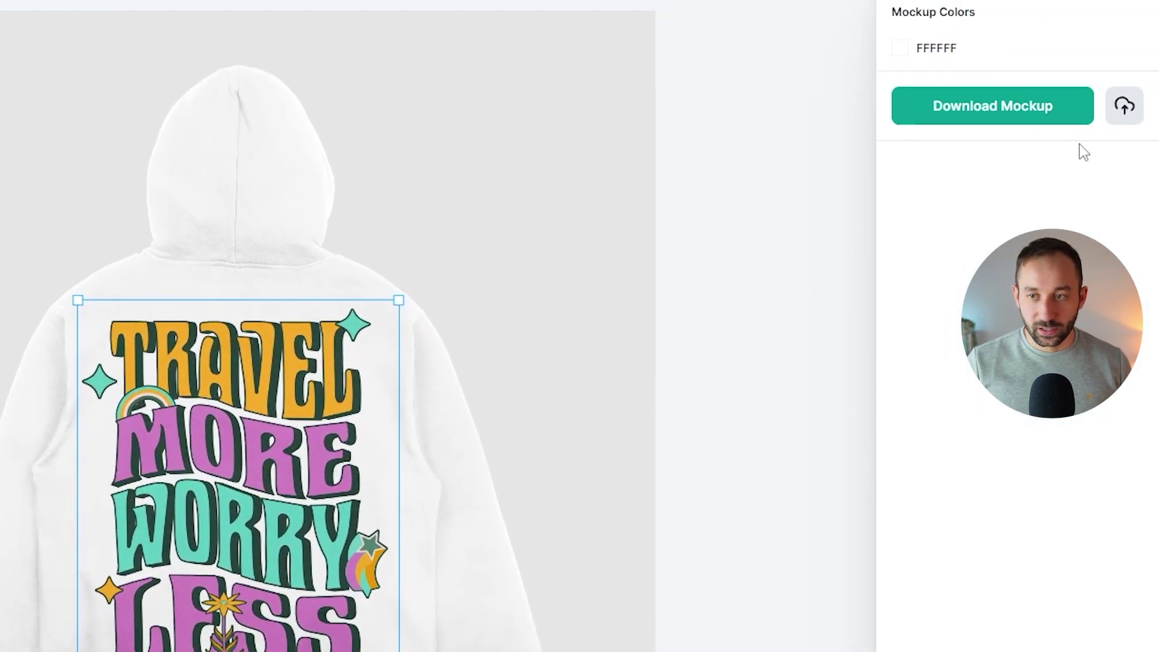
Step: Download the white hoodie mockup
click(1031, 115)
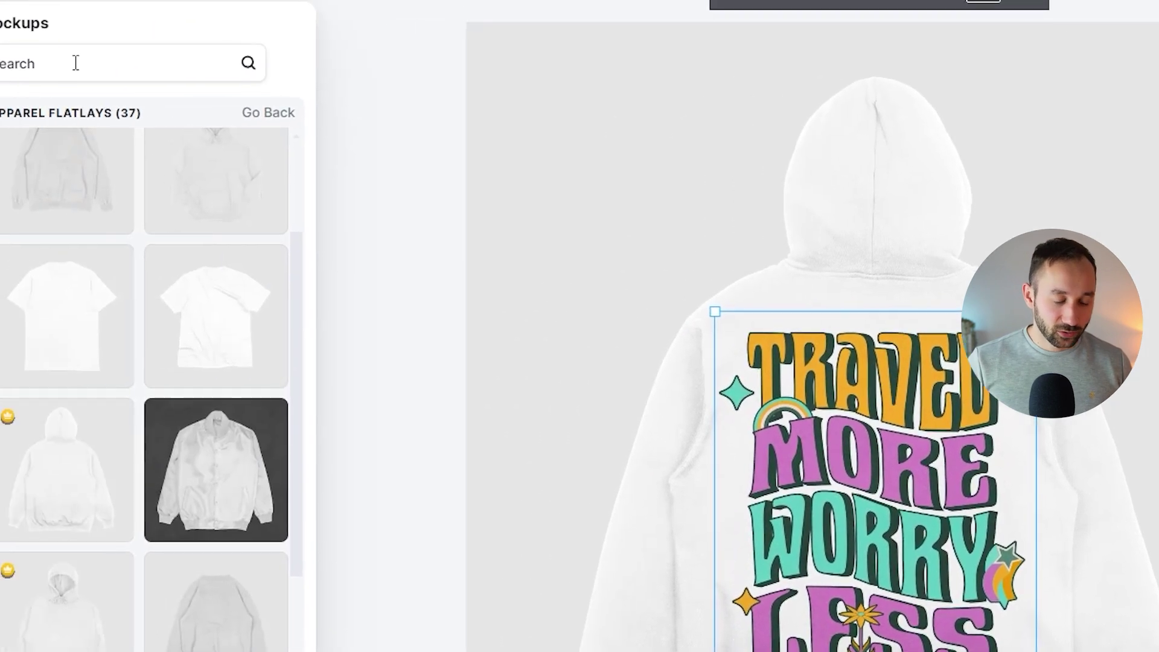
Step: Search the mockups for "mug", switch to the white mug on the plain grey background and enlarge the design on it
click(75, 63)
text(mug)
key(Return)
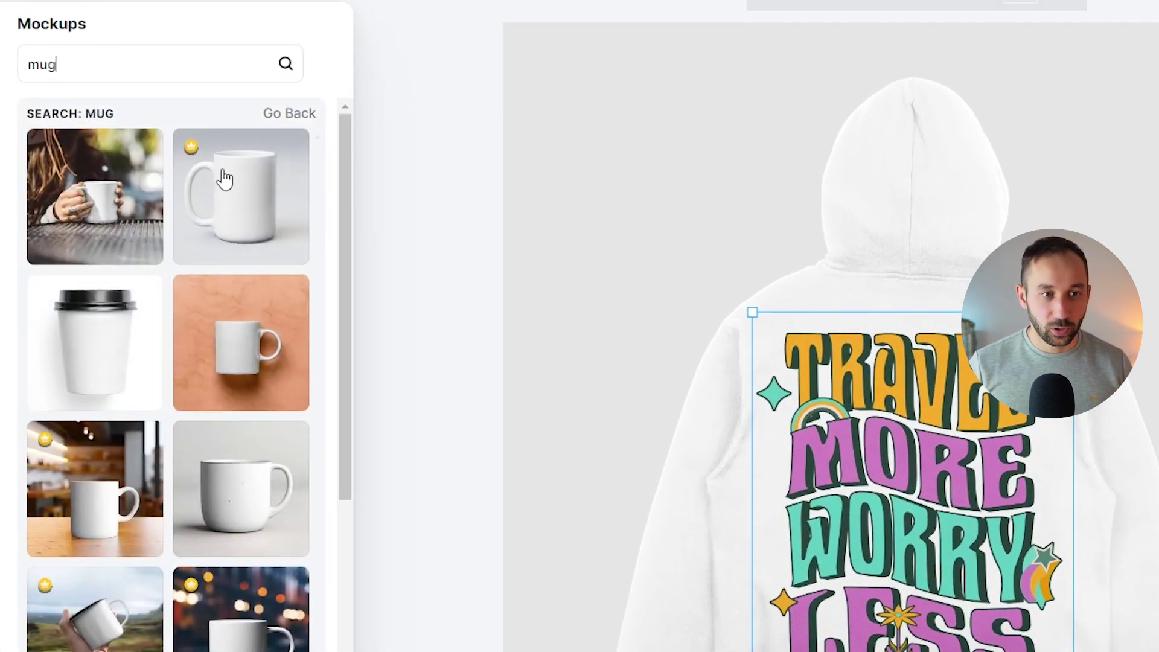
click(225, 178)
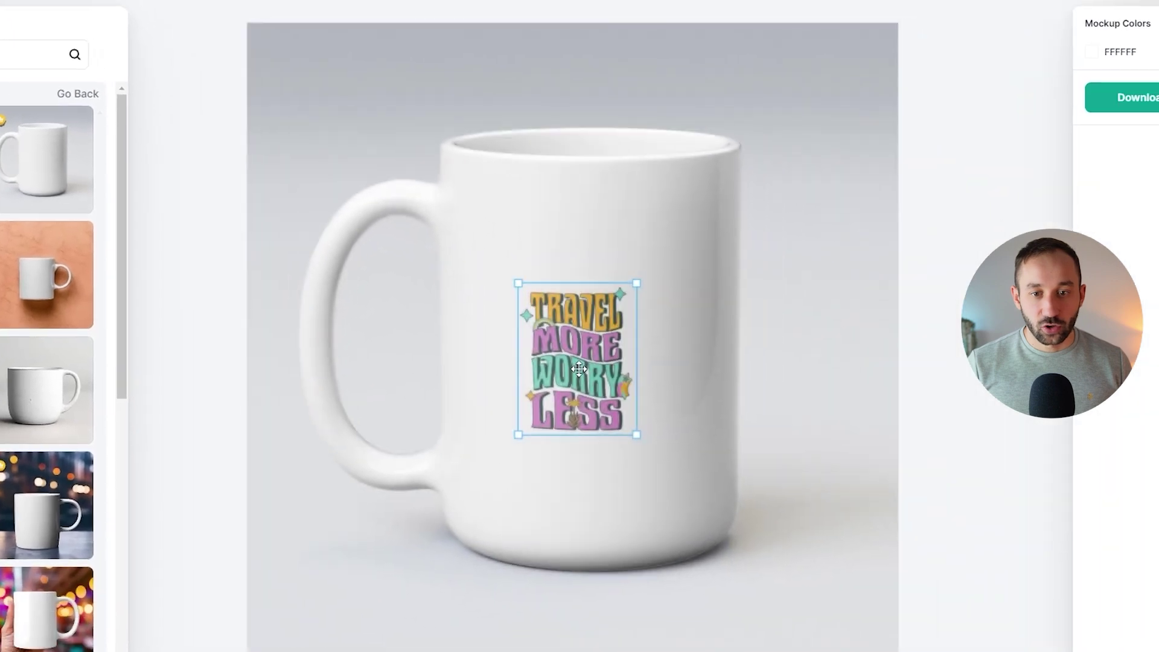
drag(972, 489, 857, 308)
drag(498, 307, 626, 492)
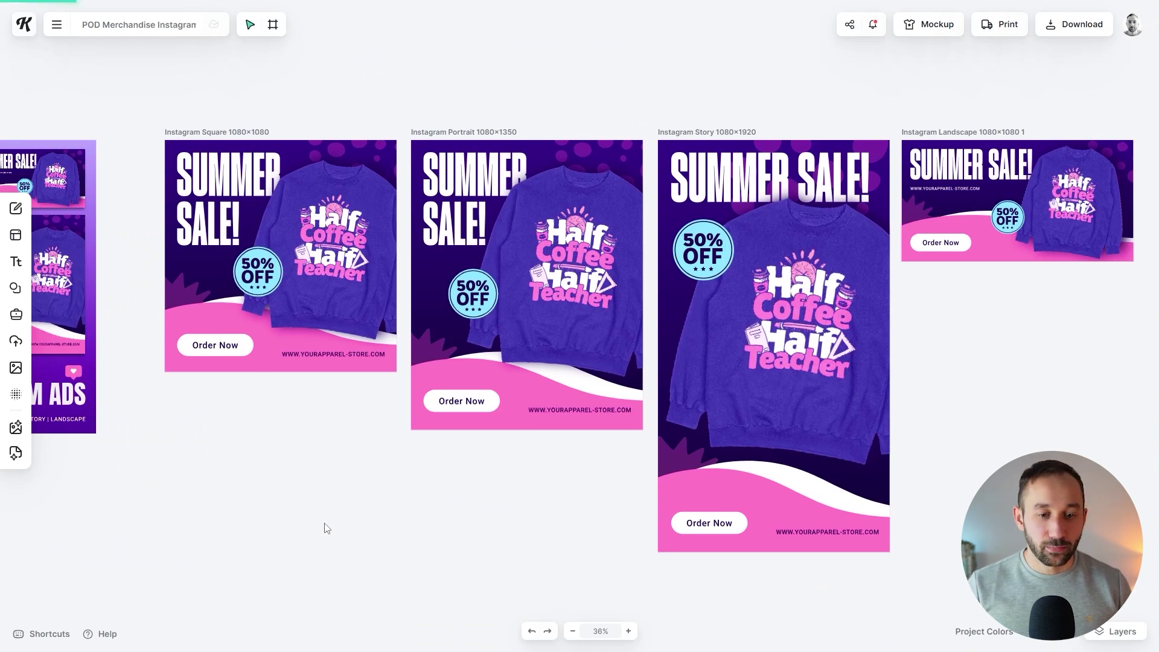
Step: Paste the mug, hoodie and T-shirt mockup images into the Instagram ads project and enlarge them together below the Instagram Square artboard
key(ctrl+v)
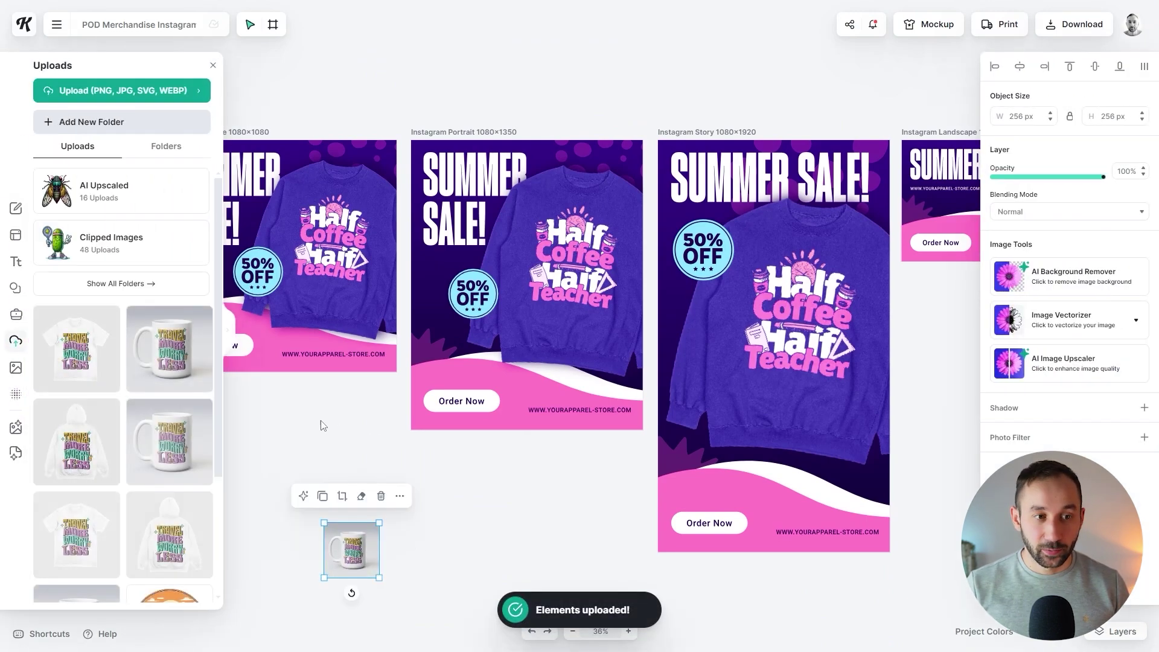
scroll(323, 609, up, 4)
drag(269, 456, 498, 603)
drag(412, 560, 320, 398)
drag(320, 414, 539, 629)
scroll(449, 580, down, 3)
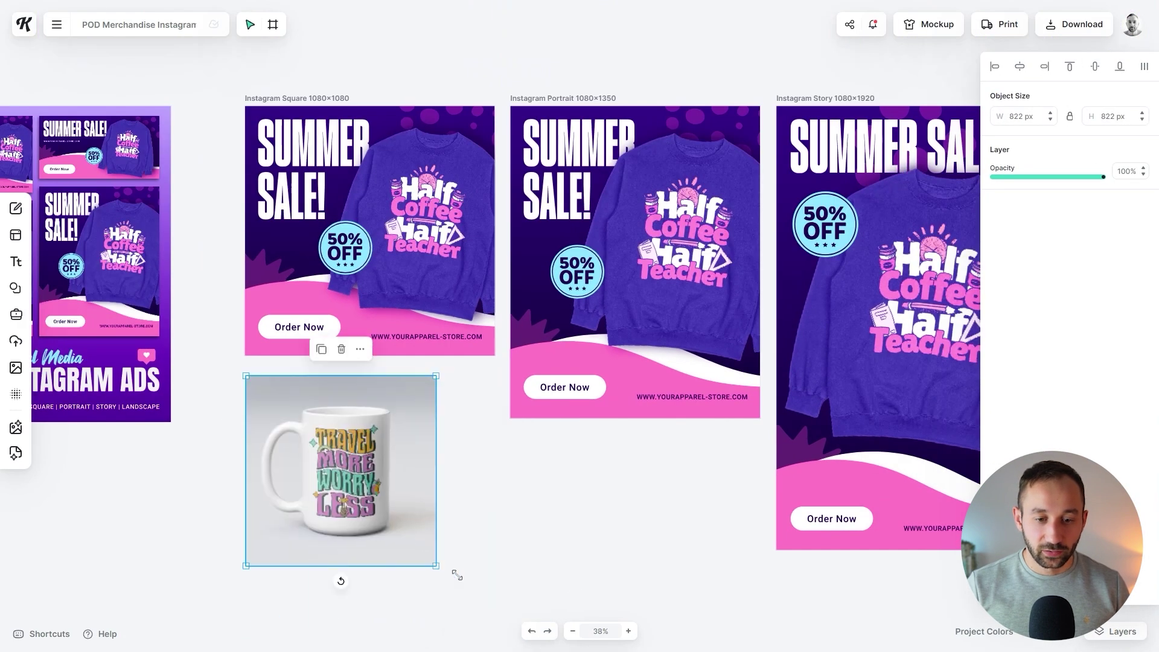
drag(457, 575, 468, 598)
click(545, 533)
Step: Spread the stacked mug, hoodie and T-shirt mockups side by side in a row below the artboards
scroll(576, 407, down, 3)
scroll(577, 406, left, 2)
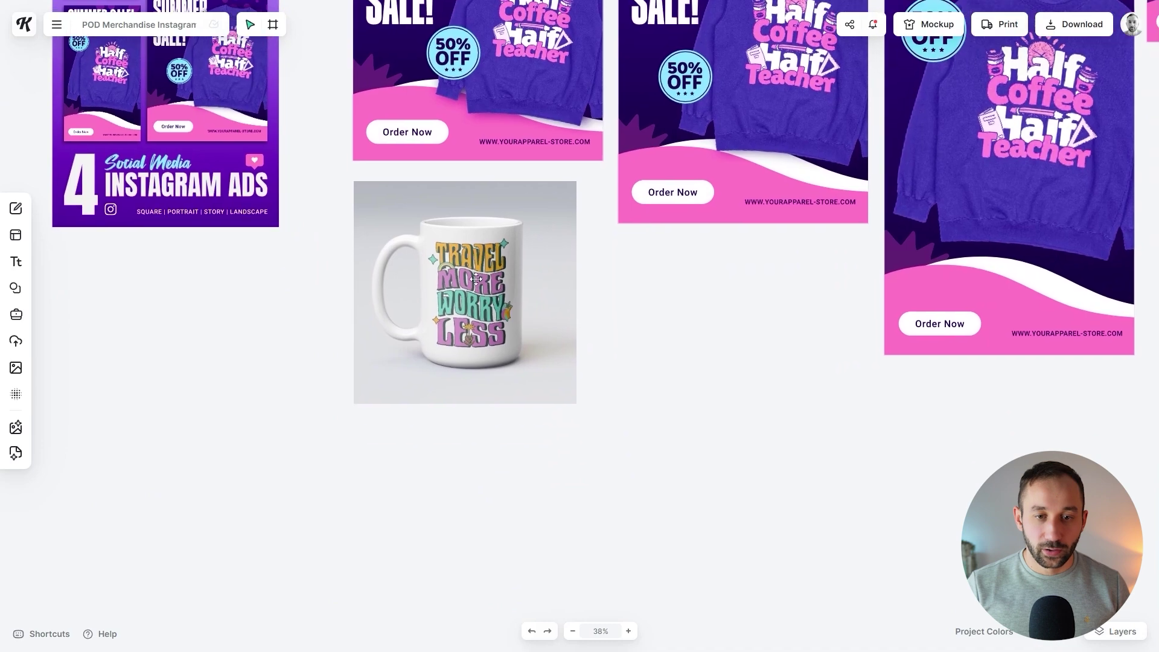
drag(475, 279, 235, 405)
drag(462, 298, 703, 438)
drag(467, 320, 464, 447)
drag(709, 467, 698, 456)
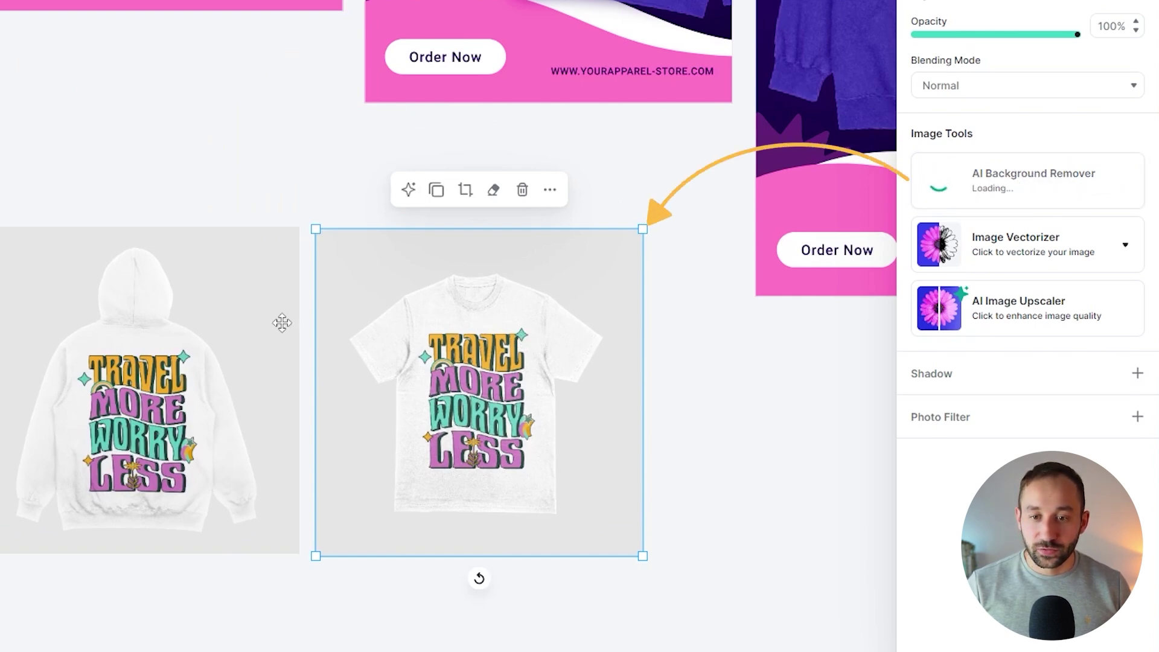
Step: Remove the backgrounds of the mockup images with the AI Background Remover
click(90, 313)
click(1002, 193)
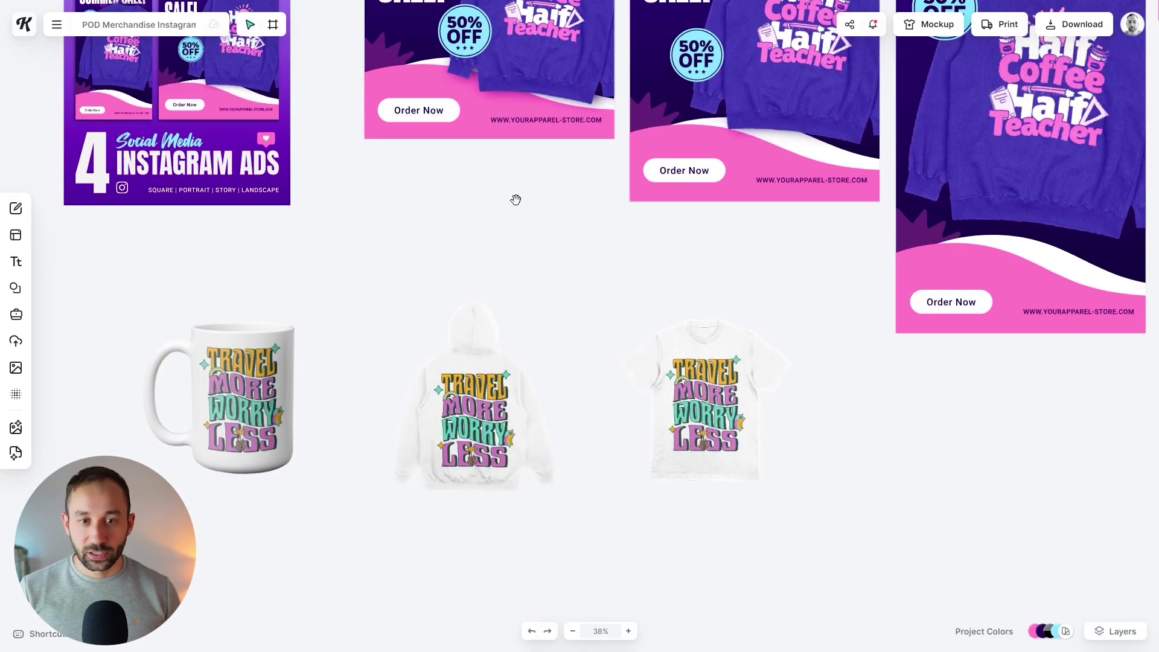
Step: Move the Thumbnail artboard farther to the left, away from the Instagram Square artboard
drag(515, 200, 225, 378)
click(211, 314)
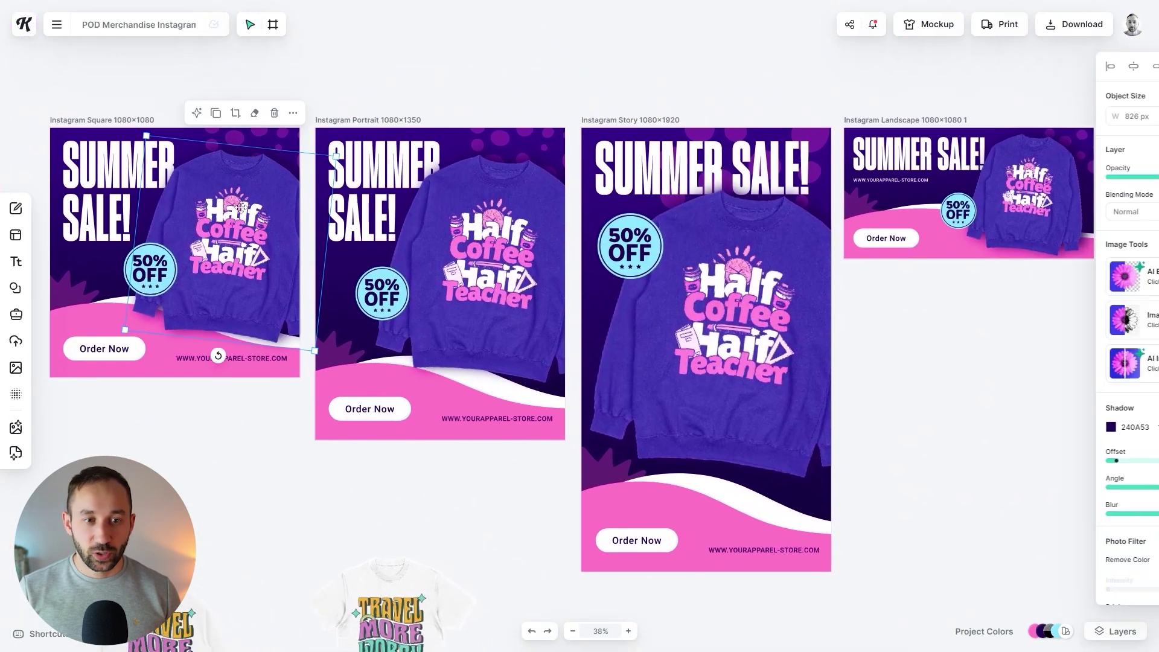
mouse_move(211, 313)
mouse_down()
mouse_move(237, 322)
mouse_move(221, 316)
mouse_up()
drag(151, 456, 653, 462)
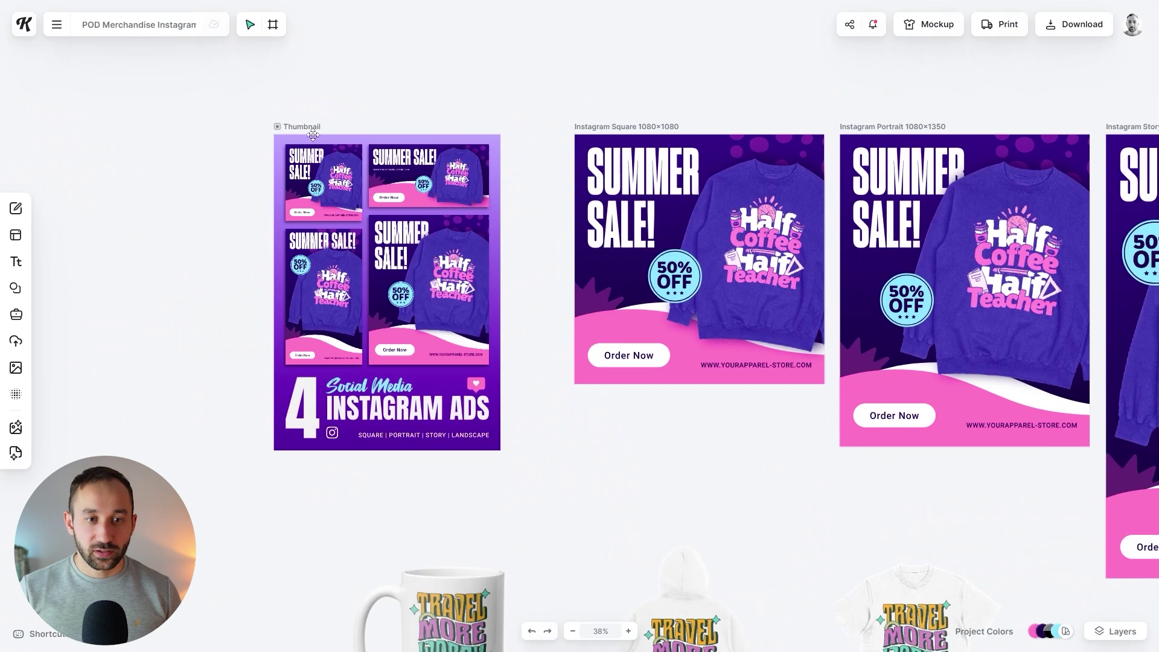
drag(239, 96, 534, 466)
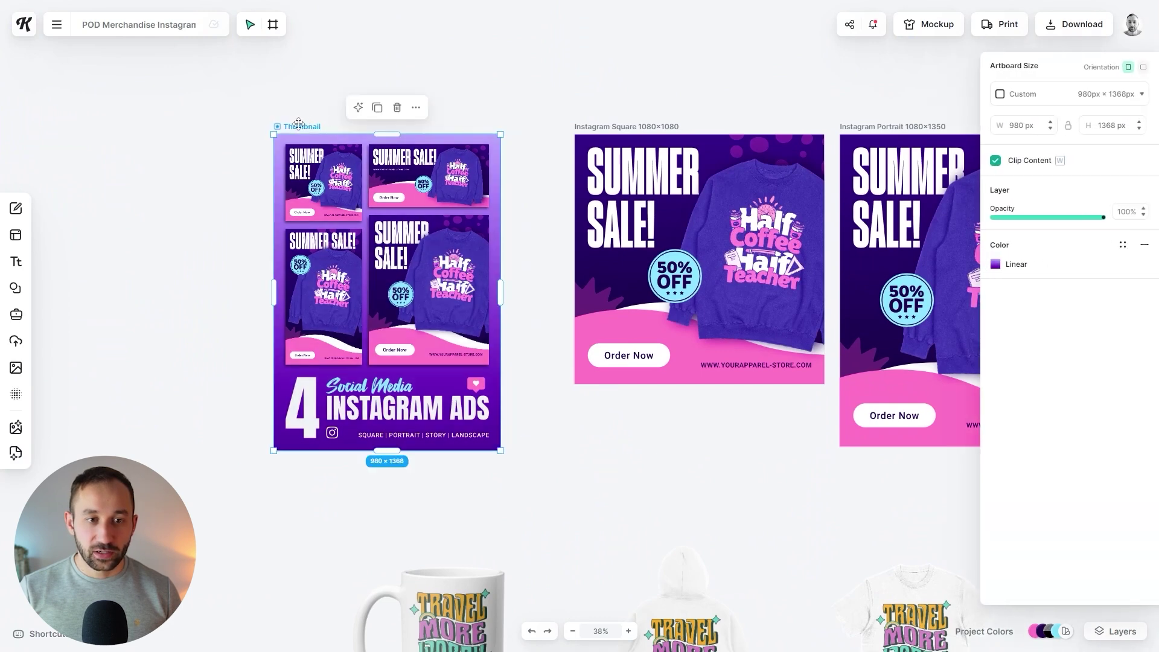
drag(299, 124, 39, 119)
drag(83, 86, 162, 80)
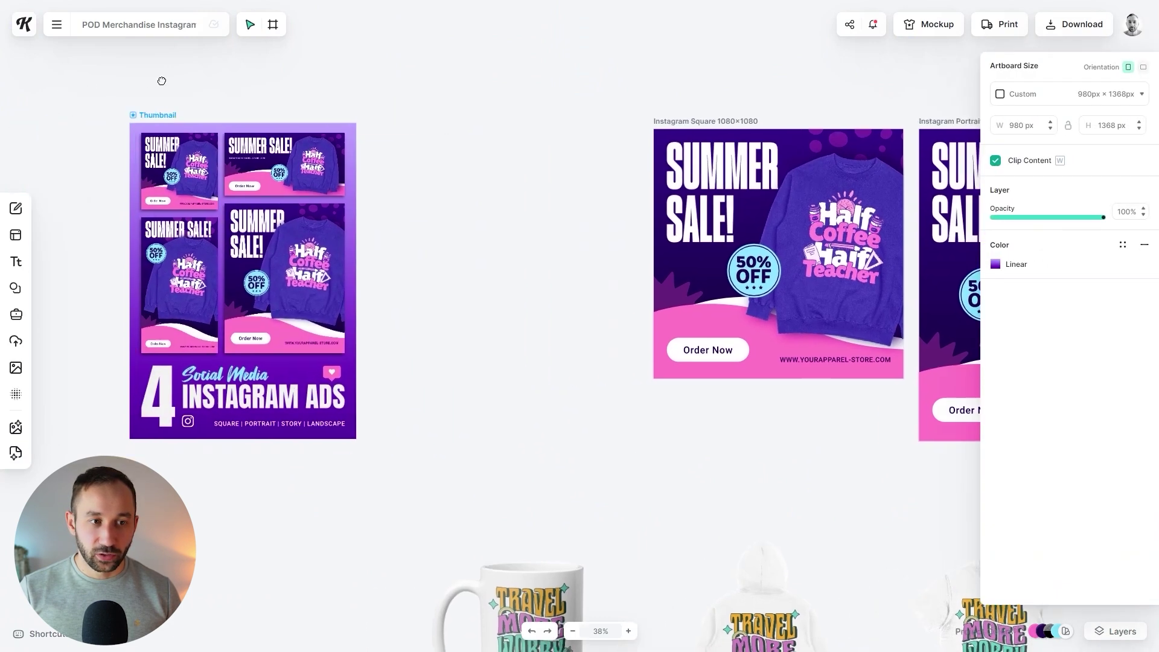
Step: Examine how the sweatshirt, headline and discount badge are laid out on the Instagram Square, Portrait, Story and Landscape artboards
scroll(207, 114, right, 5)
scroll(664, 100, right, 5)
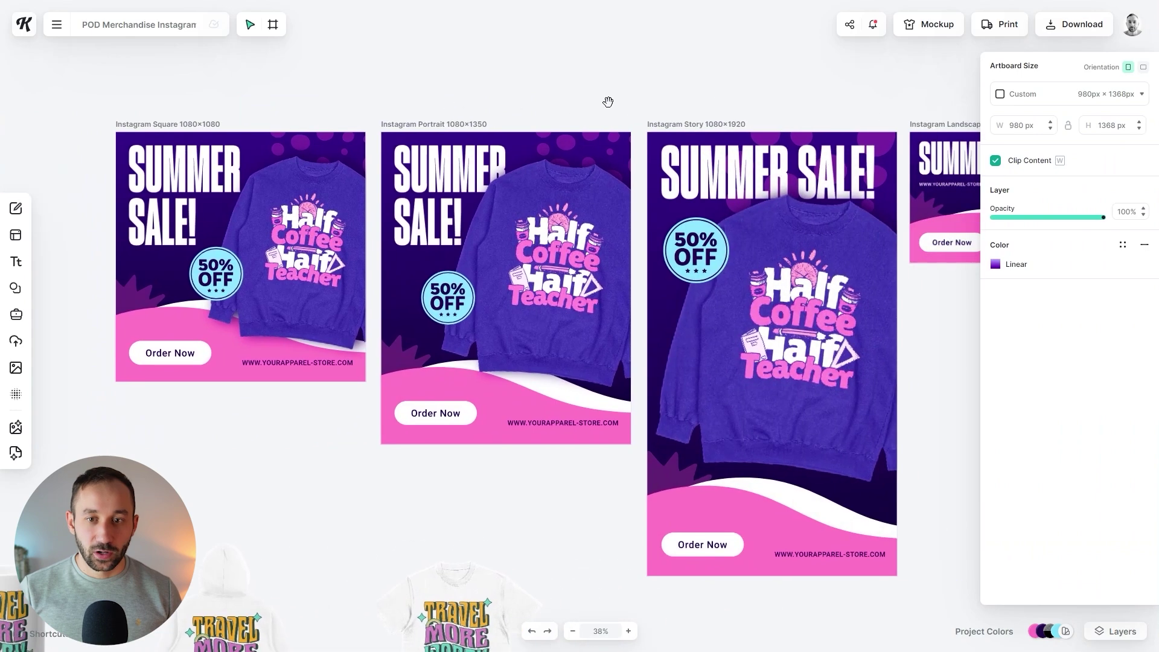
scroll(608, 102, right, 5)
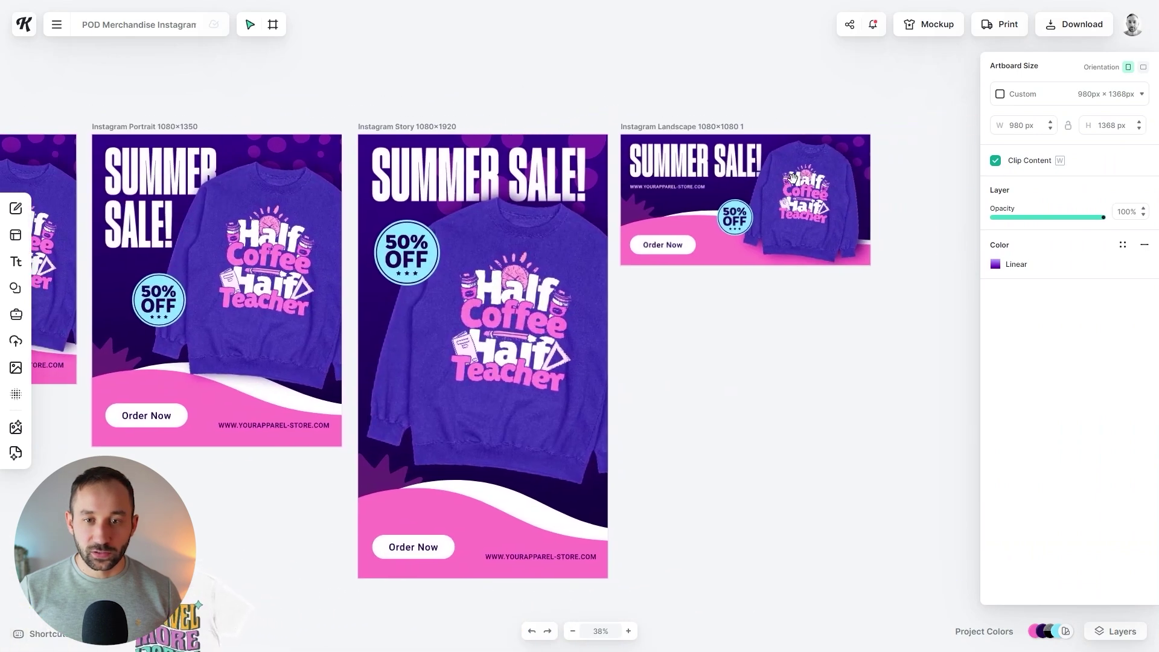
scroll(893, 171, up, 5)
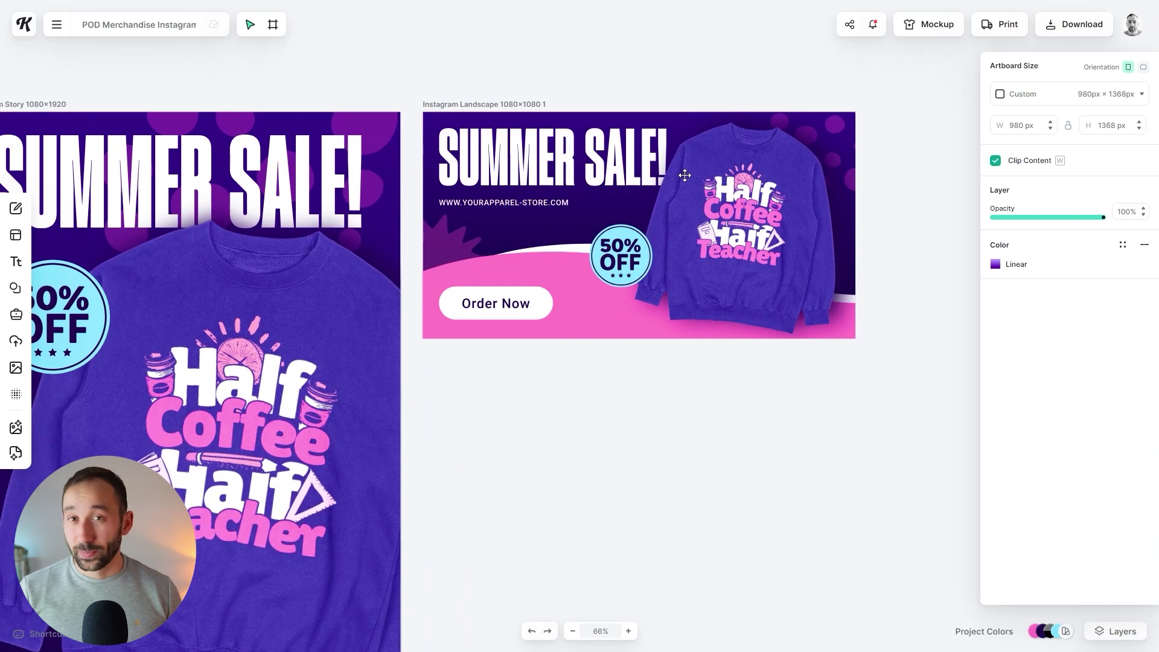
scroll(820, 395, down, 2)
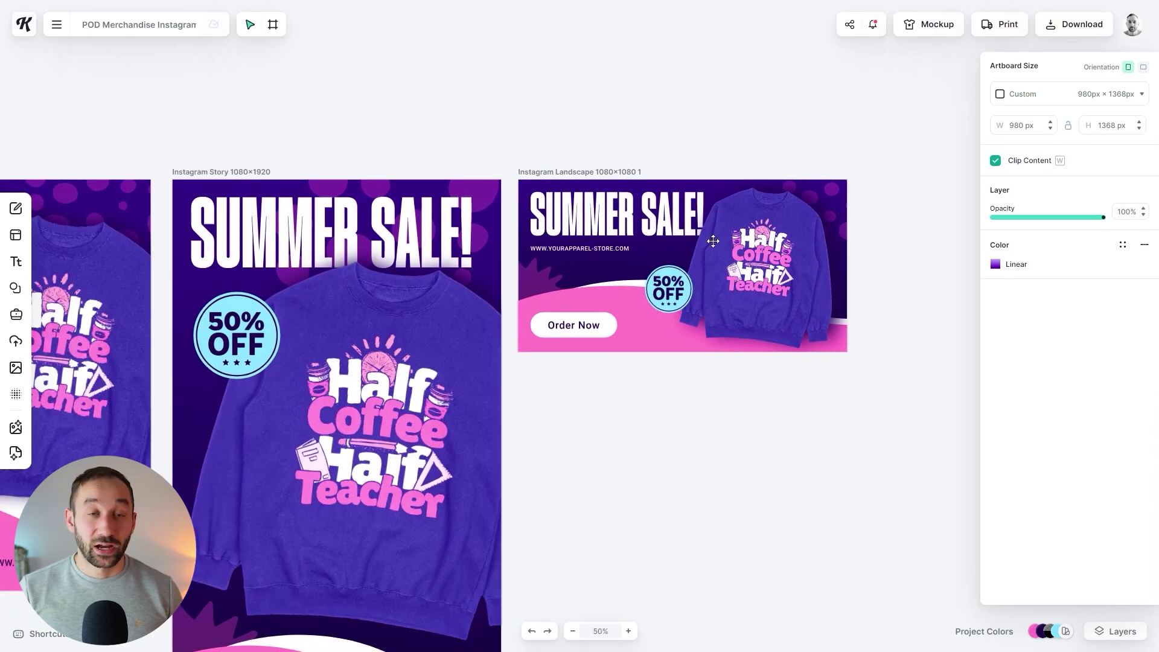
click(720, 416)
drag(685, 422, 917, 287)
scroll(918, 285, down, 2)
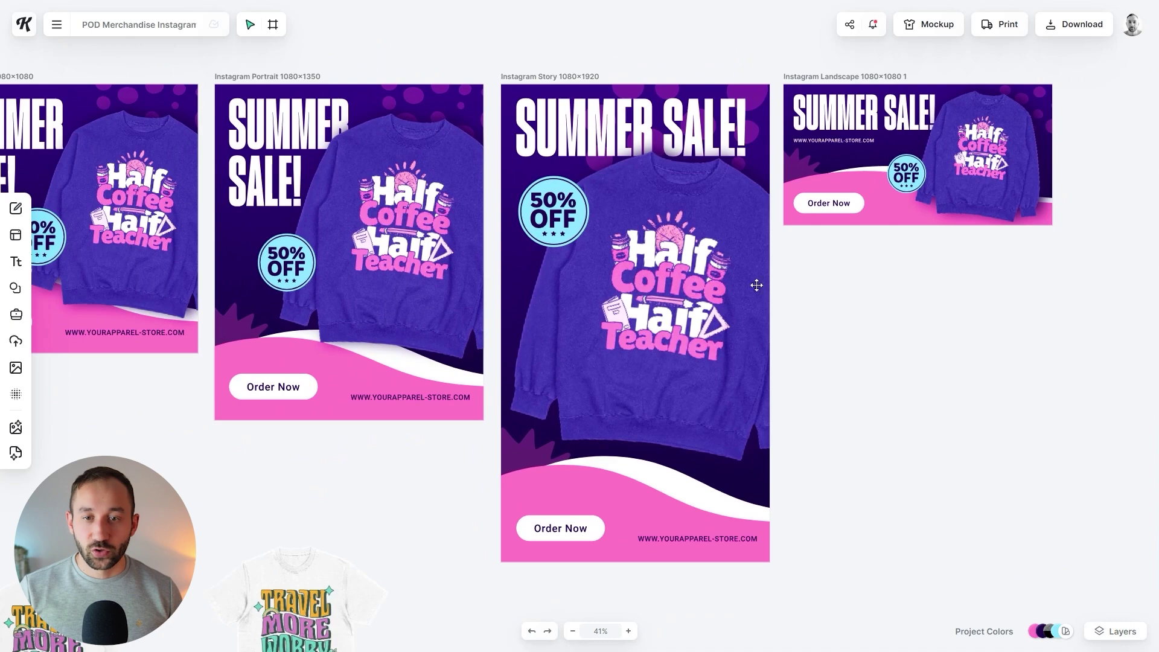
drag(482, 254, 721, 299)
scroll(619, 248, up, 1)
drag(348, 86, 571, 108)
scroll(482, 173, up, 2)
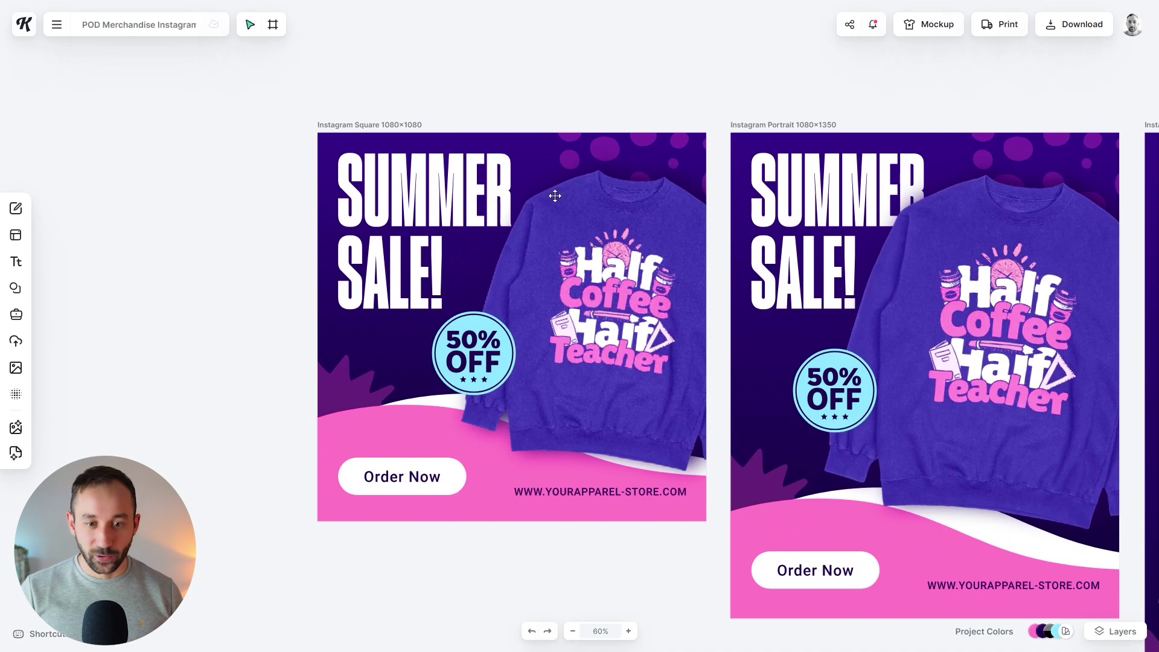
Step: Delete the purple "Half Coffee Half Teacher" sweatshirt from the Instagram Square, Portrait, Story and Landscape artboards
scroll(554, 196, down, 3)
drag(606, 334, 417, 258)
click(411, 225)
key(Delete)
click(604, 241)
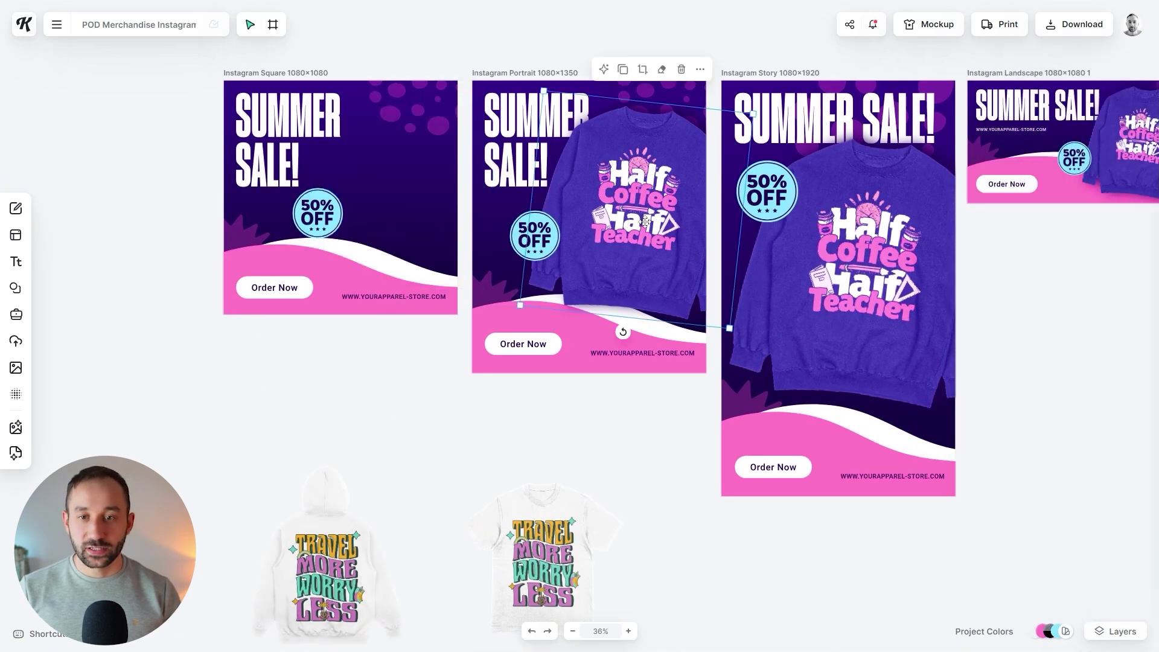
key(Delete)
click(839, 284)
key(Delete)
scroll(981, 298, right, 5)
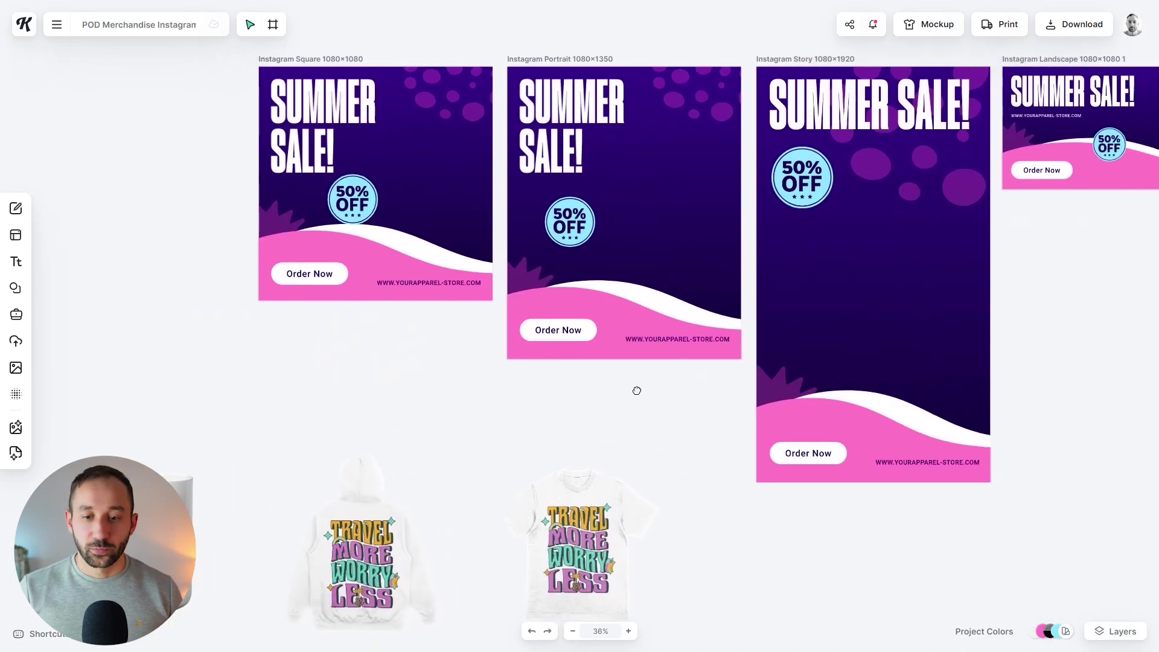
Step: Move the T-shirt mockup aside to the right and the mug and hoodie mockups together below the Thumbnail artboard
scroll(627, 410, up, 1)
drag(562, 561, 511, 515)
click(511, 515)
scroll(324, 515, left, 4)
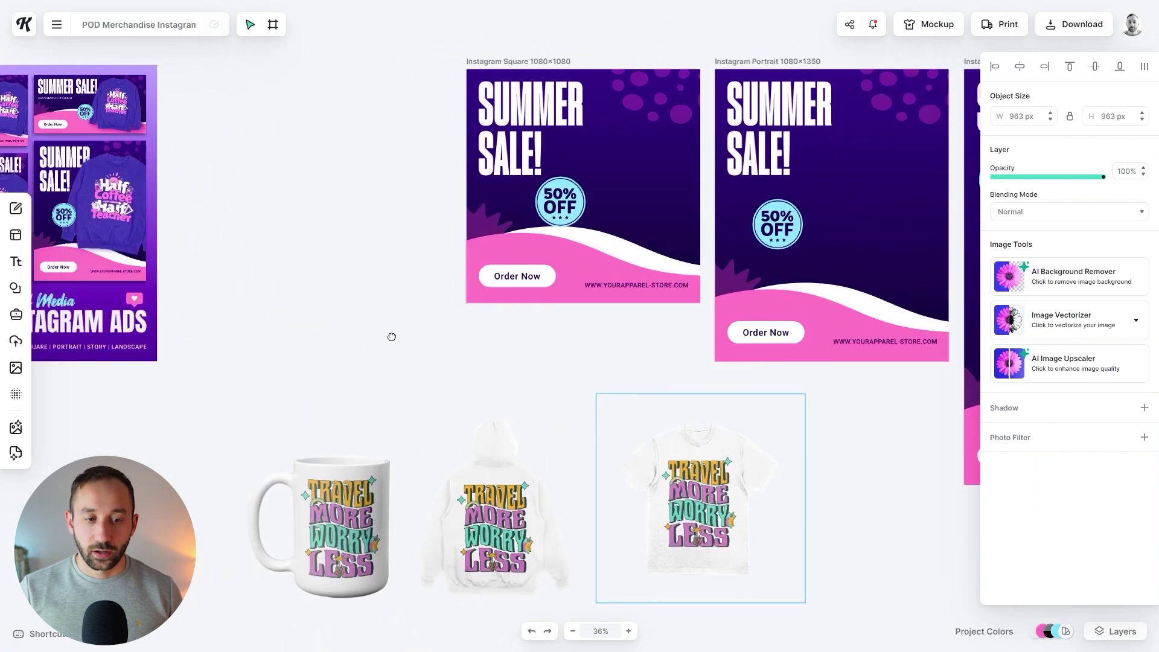
drag(700, 499, 970, 633)
drag(305, 432, 633, 574)
drag(437, 554, 204, 520)
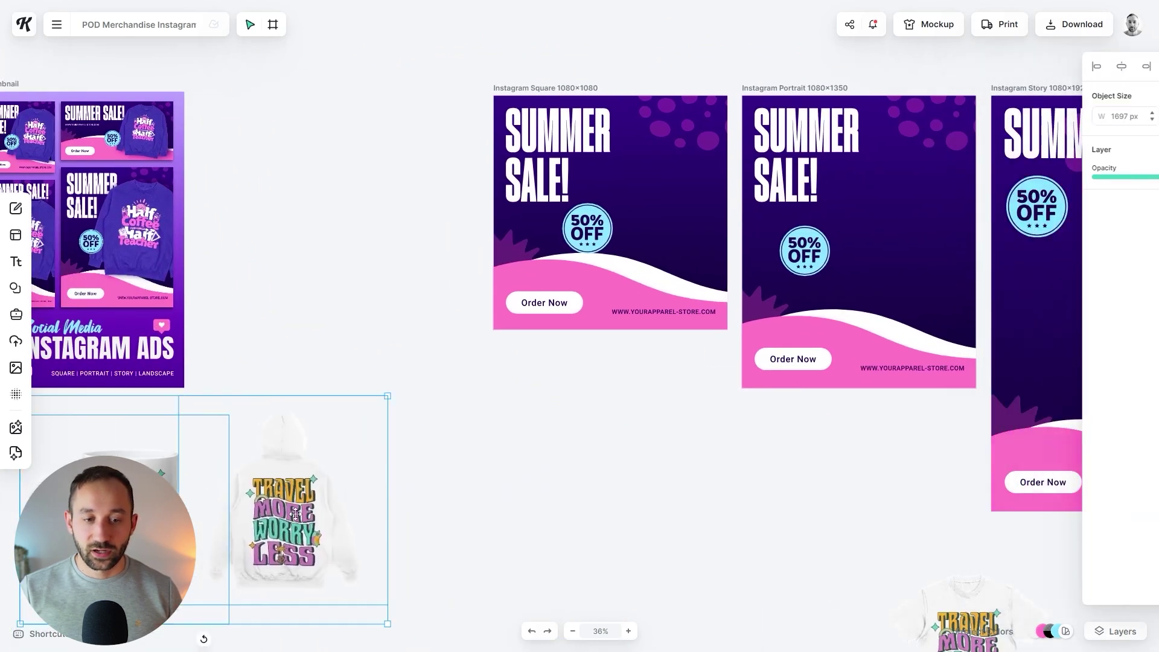
click(600, 463)
Step: Place the T-shirt mockup on the right half of the Instagram Square artboard and tilt it slightly clockwise
drag(989, 628, 418, 166)
drag(433, 369, 469, 494)
drag(393, 130, 393, 253)
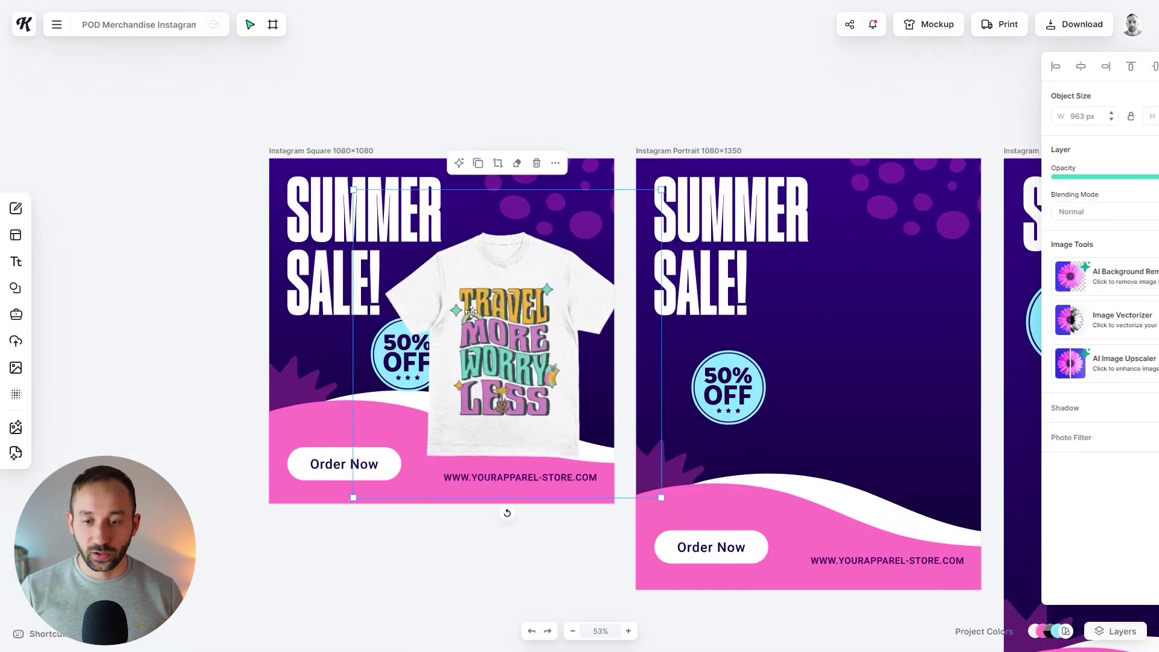
scroll(471, 311, up, 2)
drag(471, 311, 466, 293)
drag(509, 534, 480, 526)
mouse_move(526, 295)
mouse_down()
mouse_move(566, 282)
mouse_move(549, 275)
mouse_move(547, 287)
mouse_up()
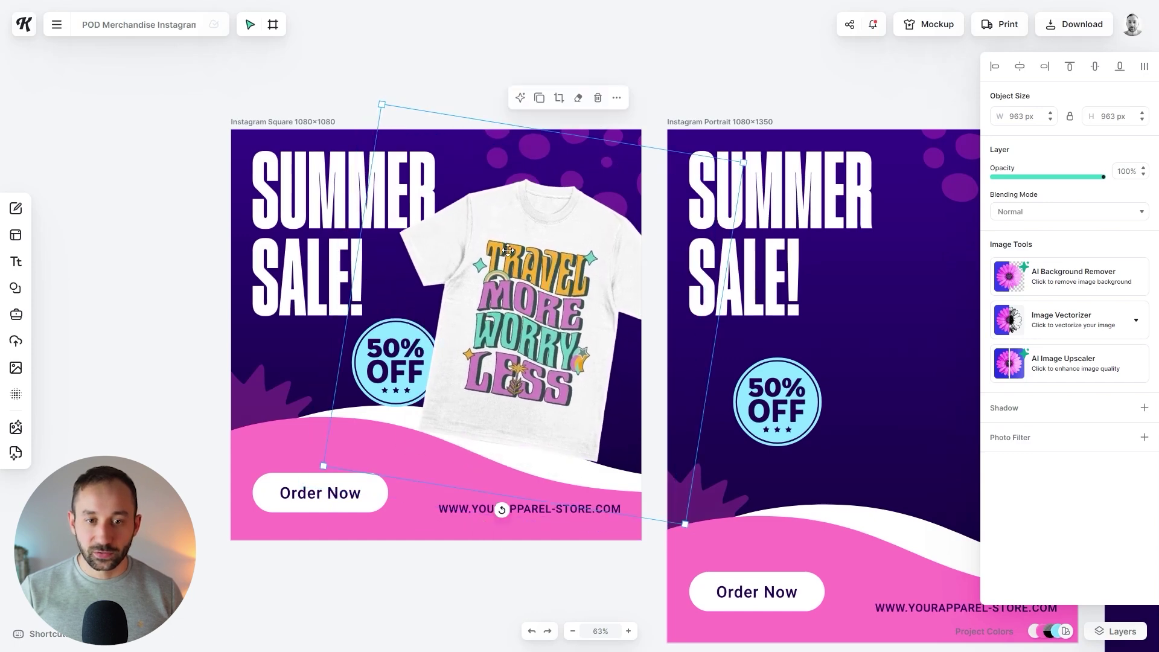
drag(507, 250, 529, 284)
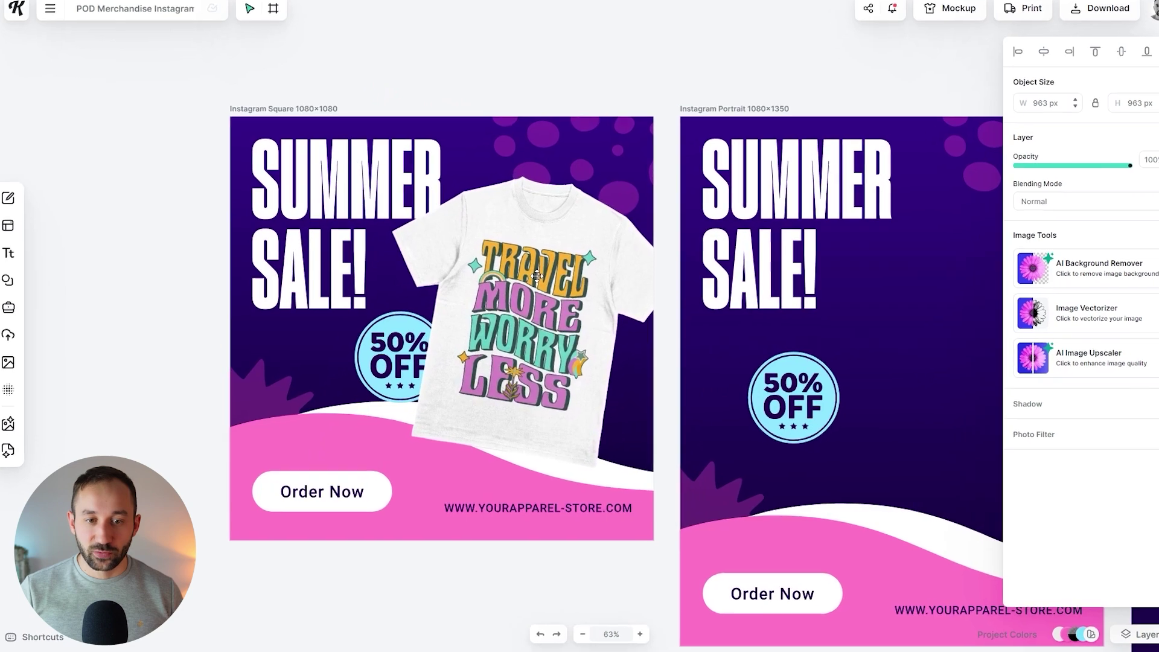
Step: Send the T-shirt to the back of the Instagram Square artboard, then send the purple dots and wave shapes behind it
right_click(550, 291)
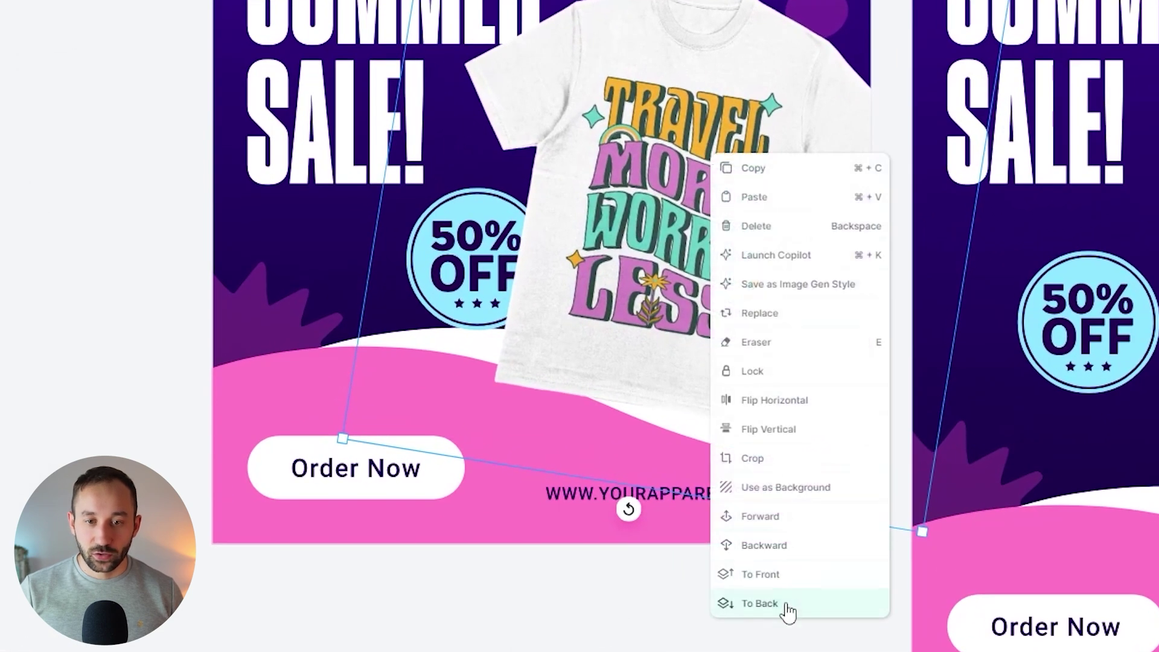
click(761, 604)
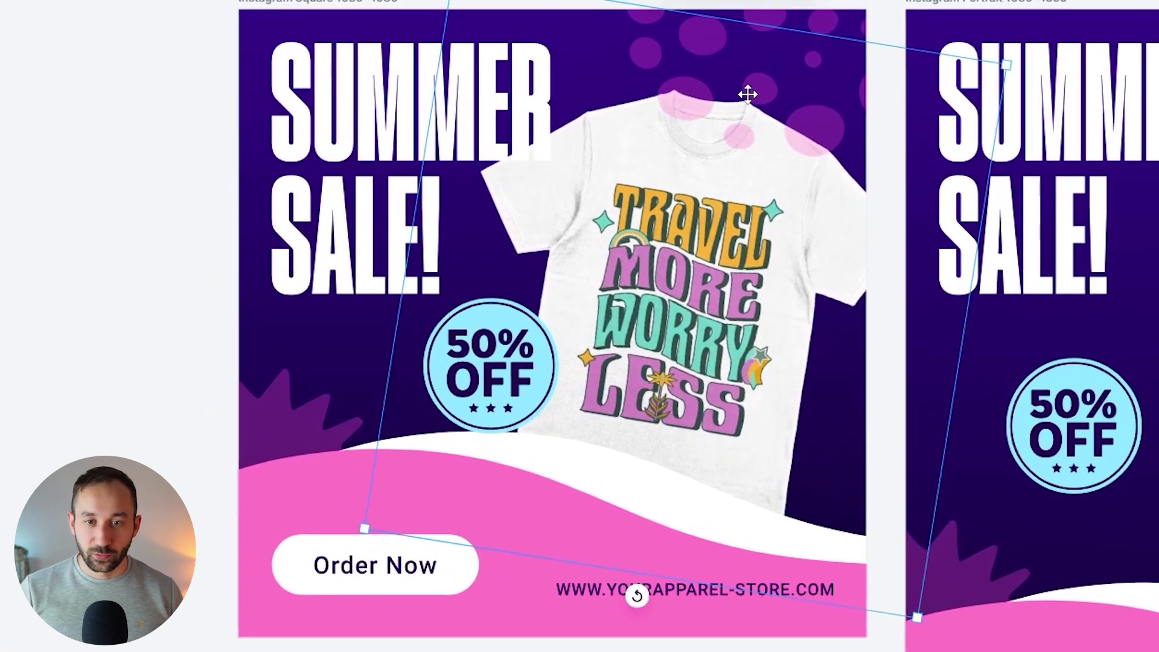
click(747, 94)
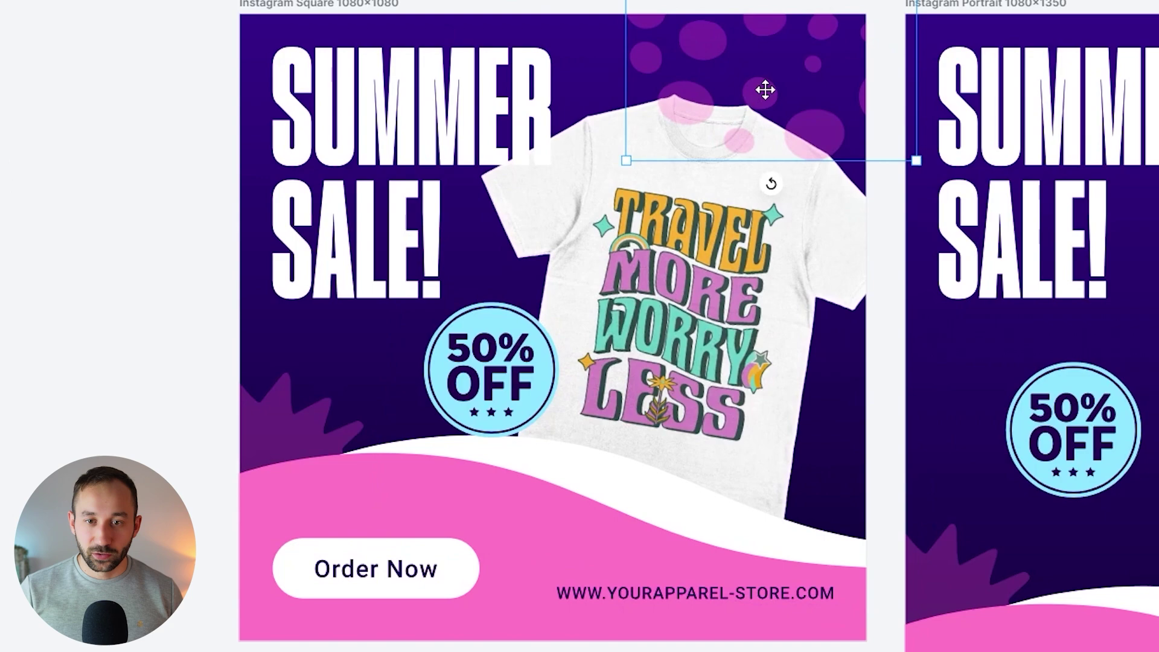
right_click(765, 90)
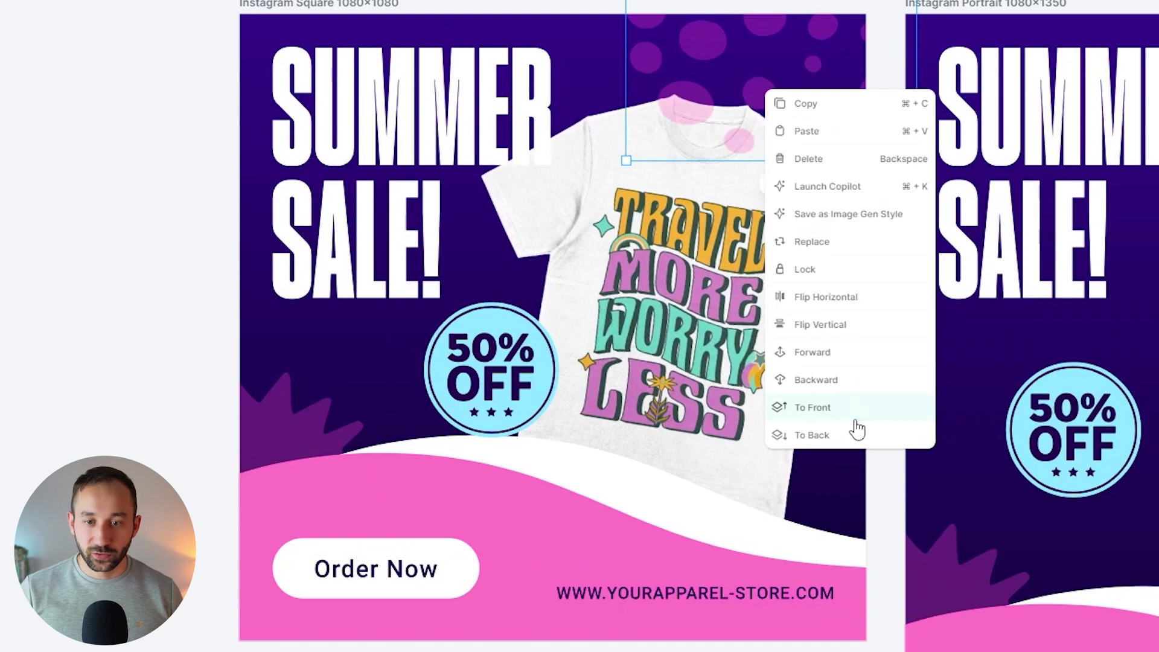
click(847, 436)
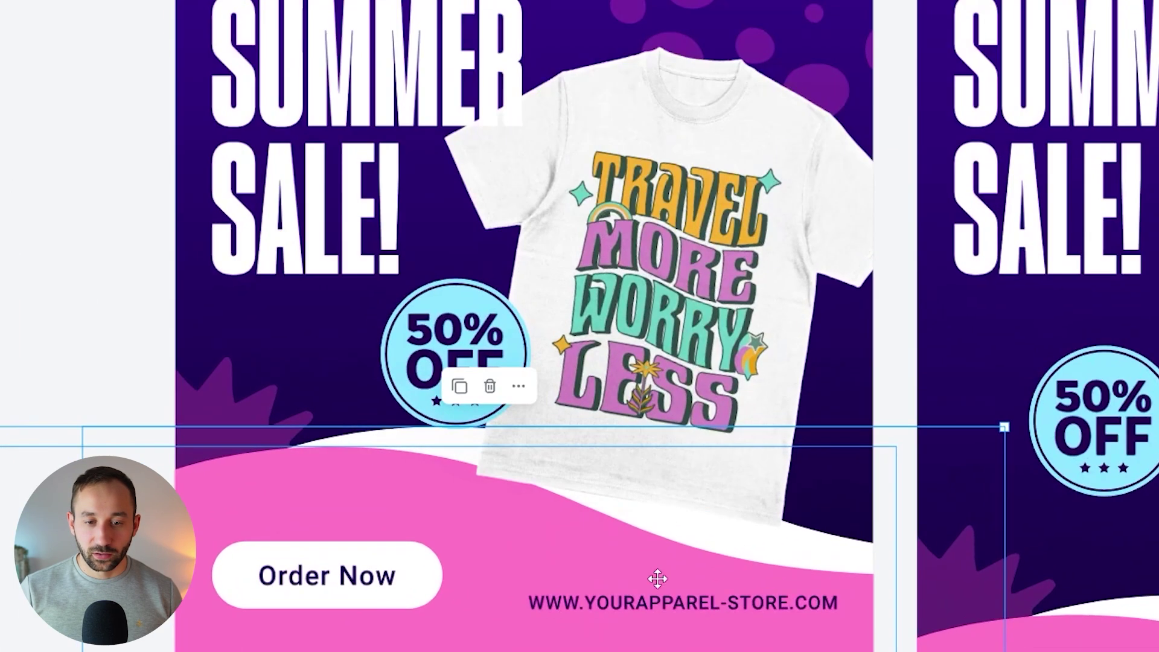
click(492, 448)
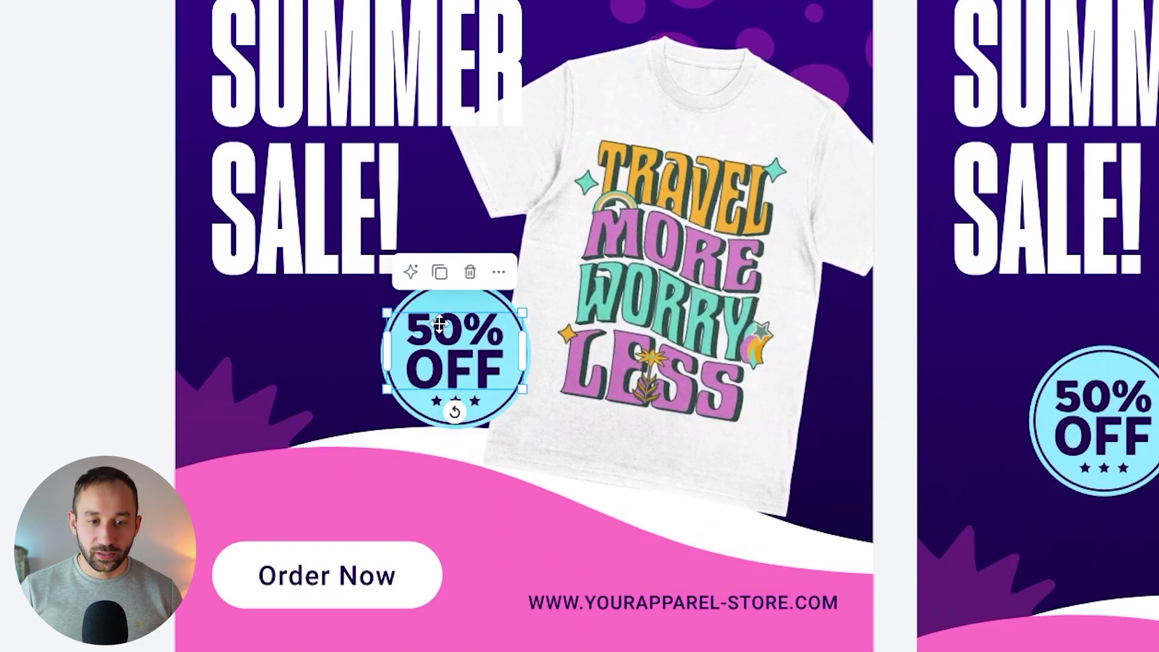
Step: Change the discount badge text on the Instagram Square artboard to "25% OFF"
drag(439, 324, 438, 336)
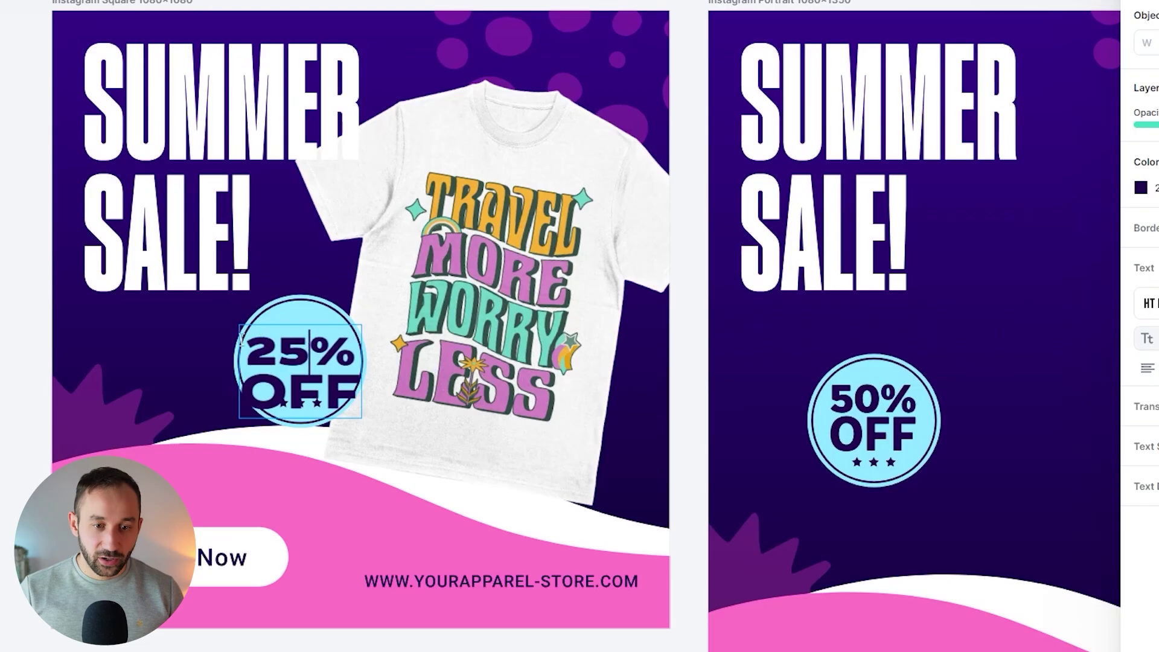
click(298, 362)
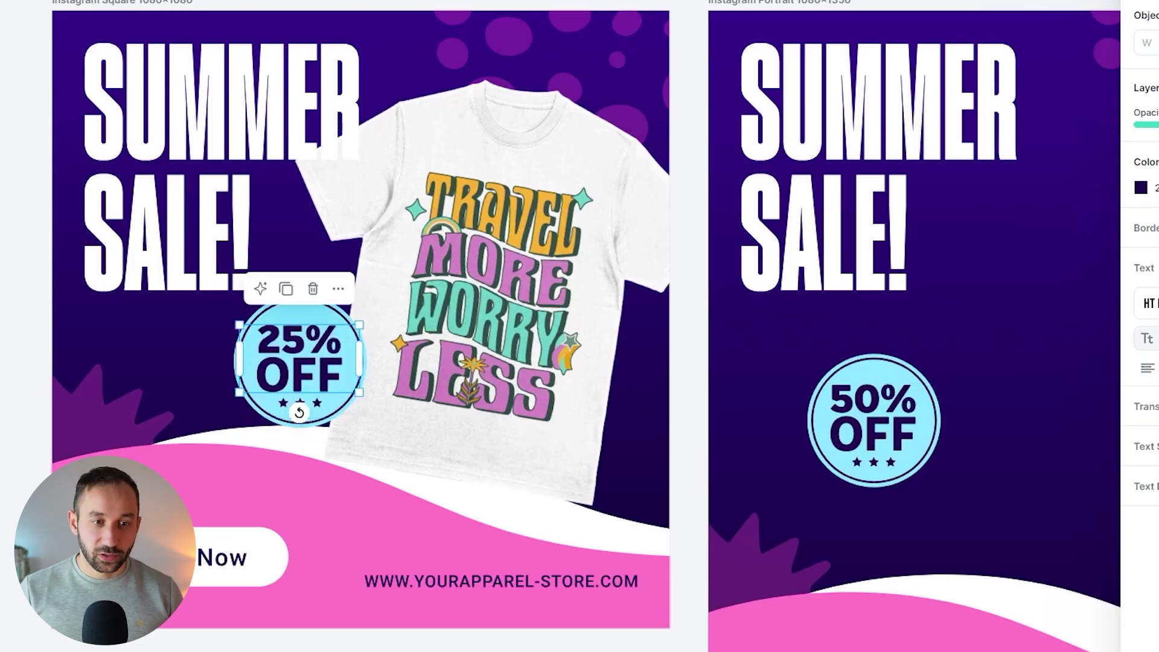
double_click(235, 94)
drag(86, 100, 373, 106)
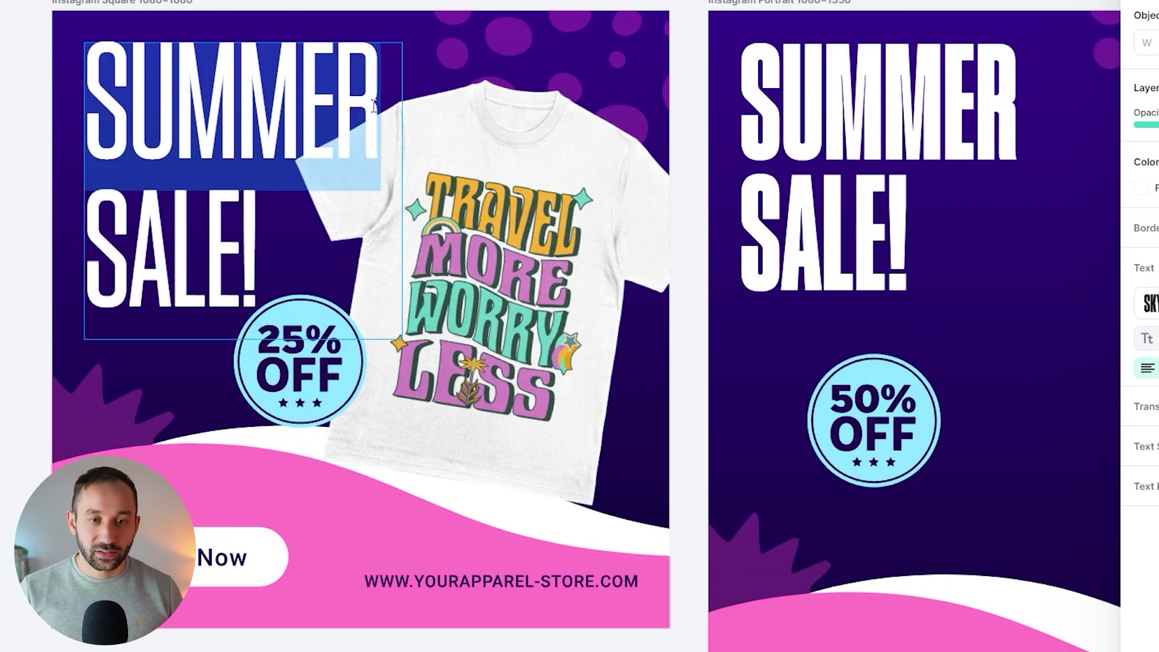
text(TRAVEL MERCH)
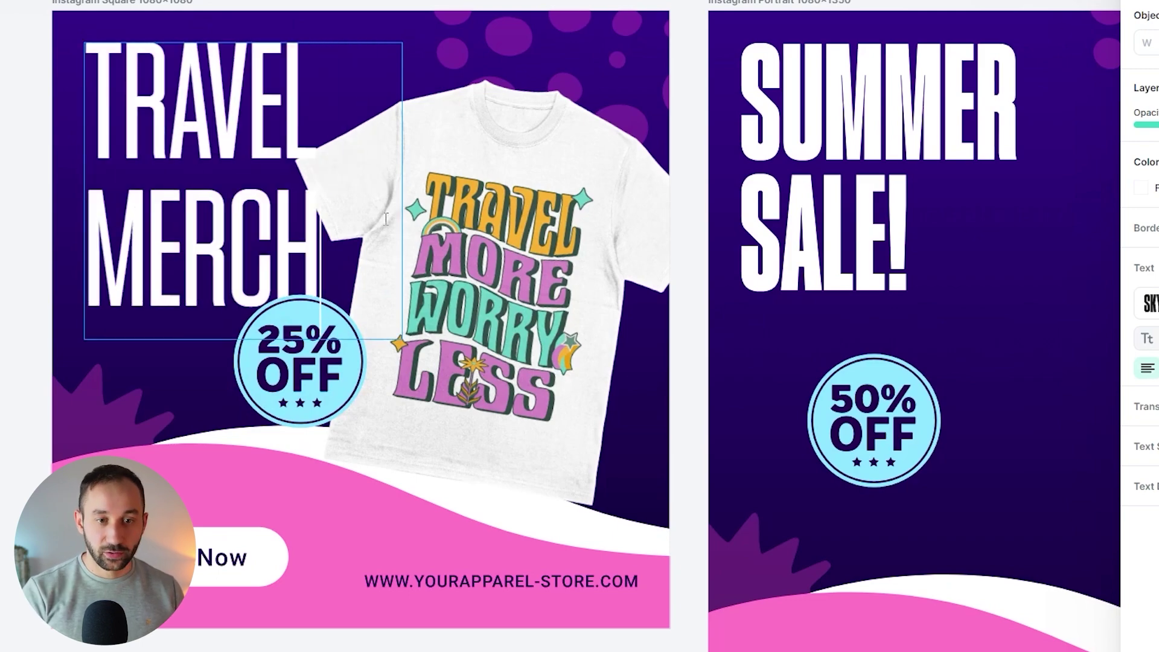
click(454, 26)
scroll(509, 5, down, 1)
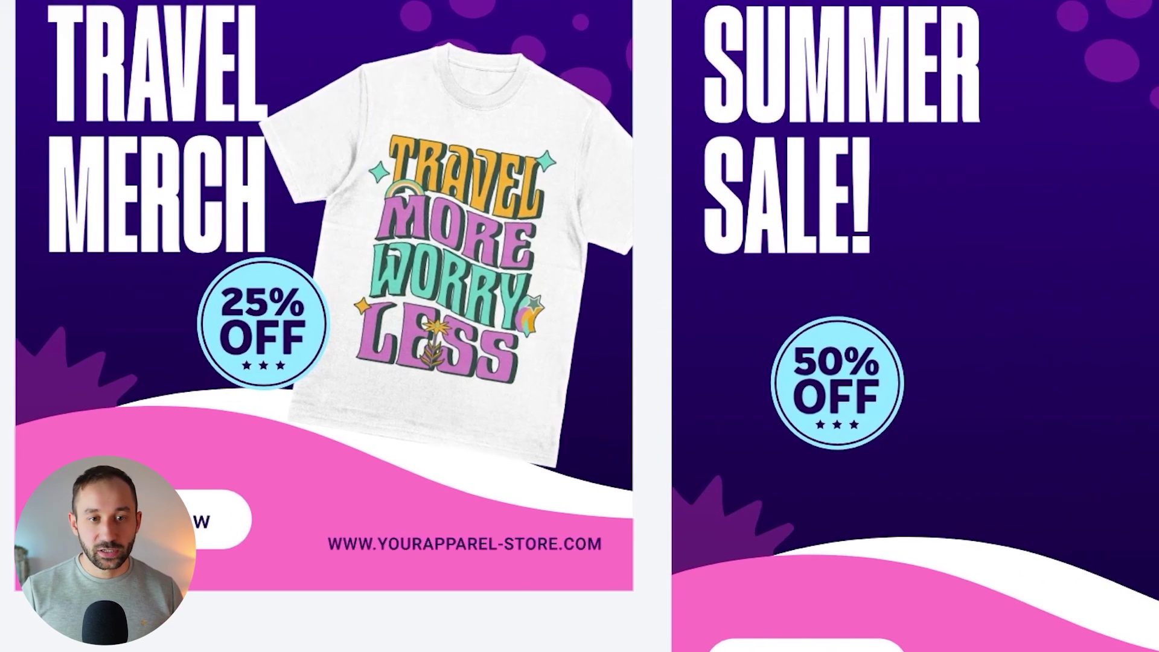
scroll(509, 4, up, 1)
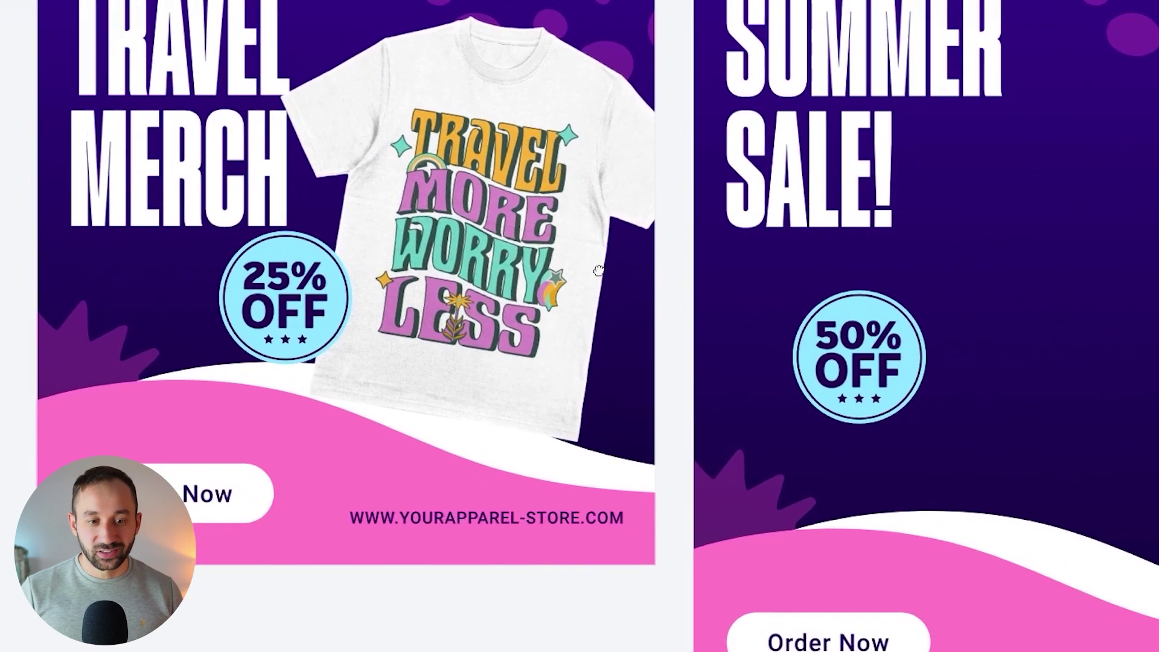
click(430, 571)
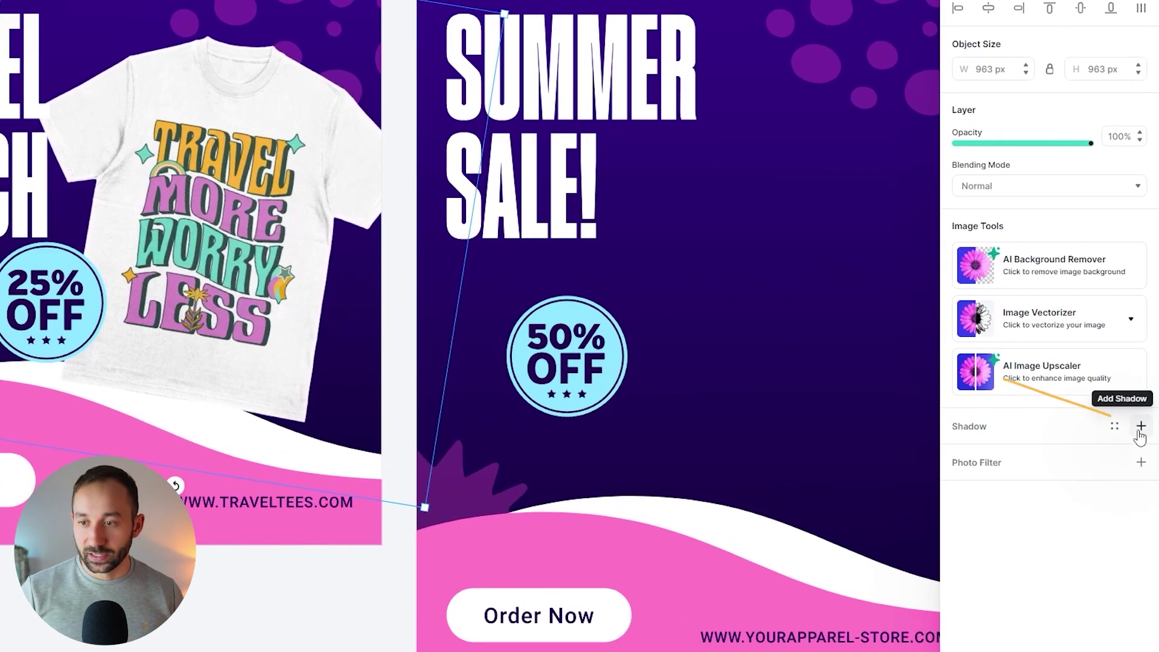
Step: Add a shadow to the Square artboard's T-shirt with offset 2, angle -78°, blur 21 and 70% opacity
click(1142, 427)
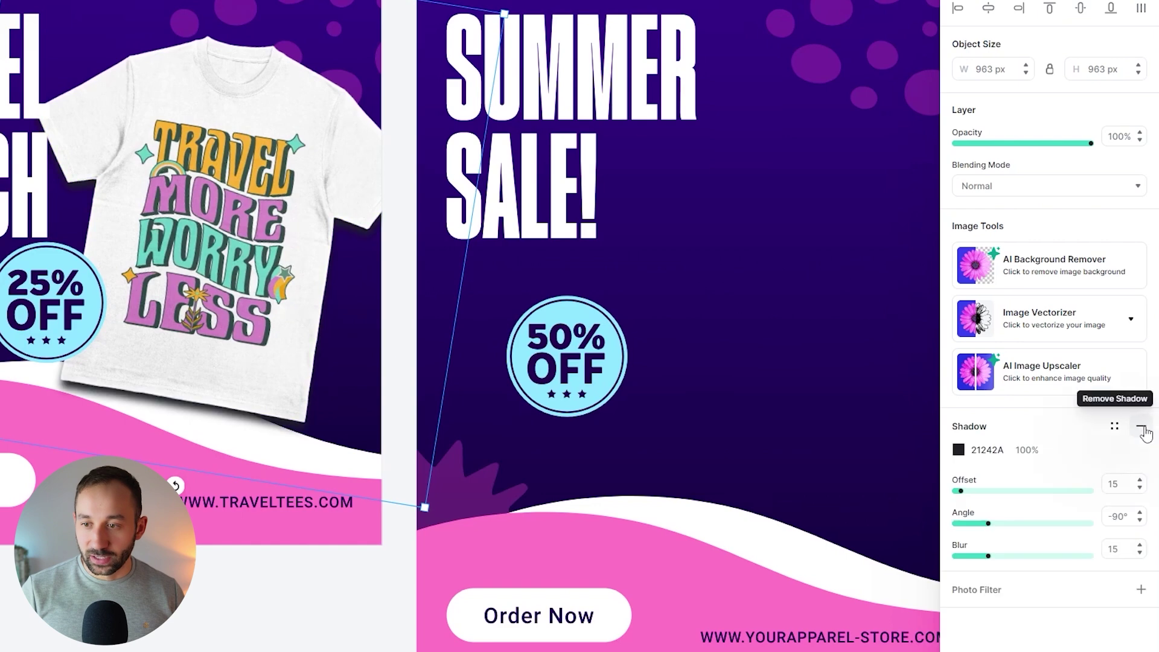
drag(988, 556, 956, 490)
click(1032, 454)
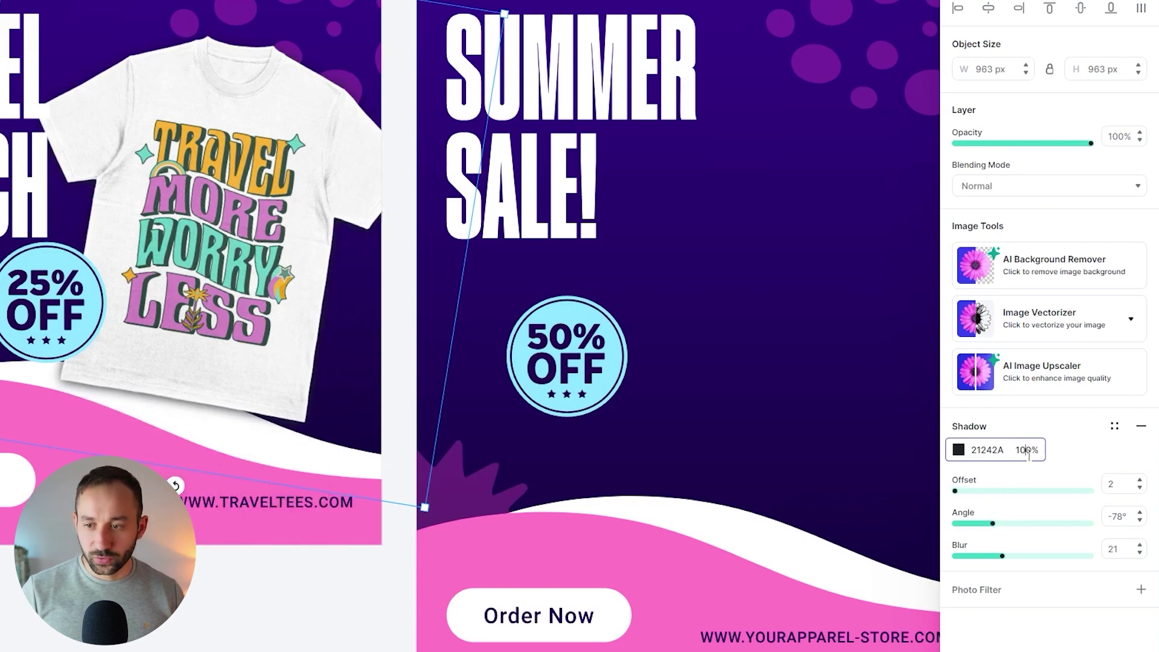
text(7)
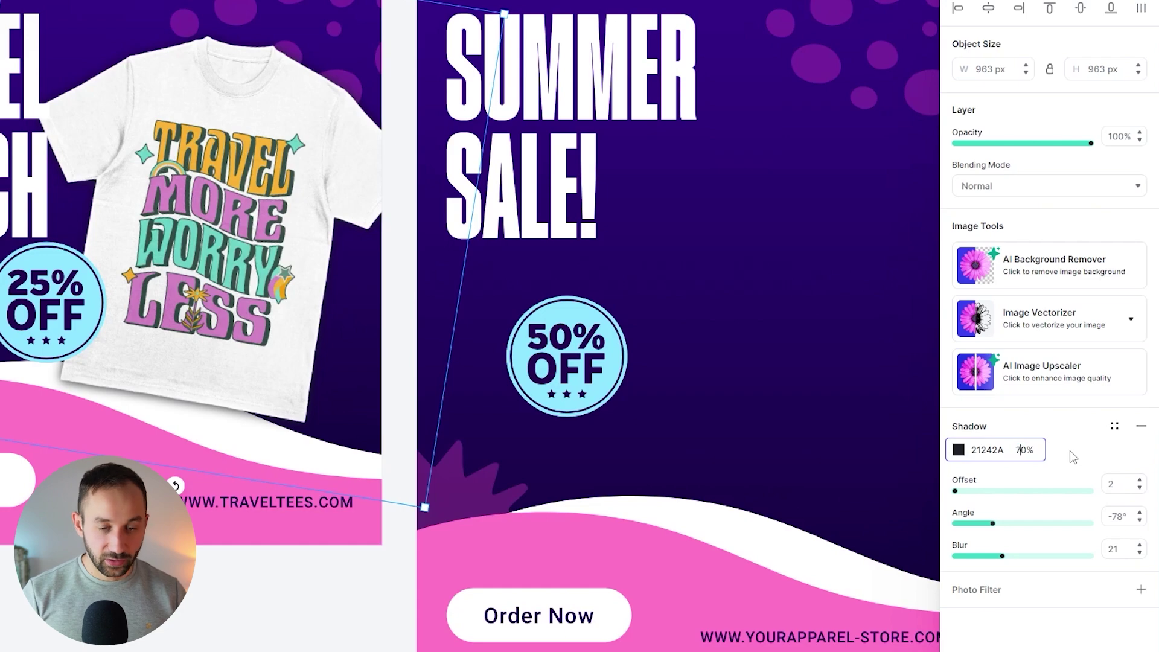
key(Return)
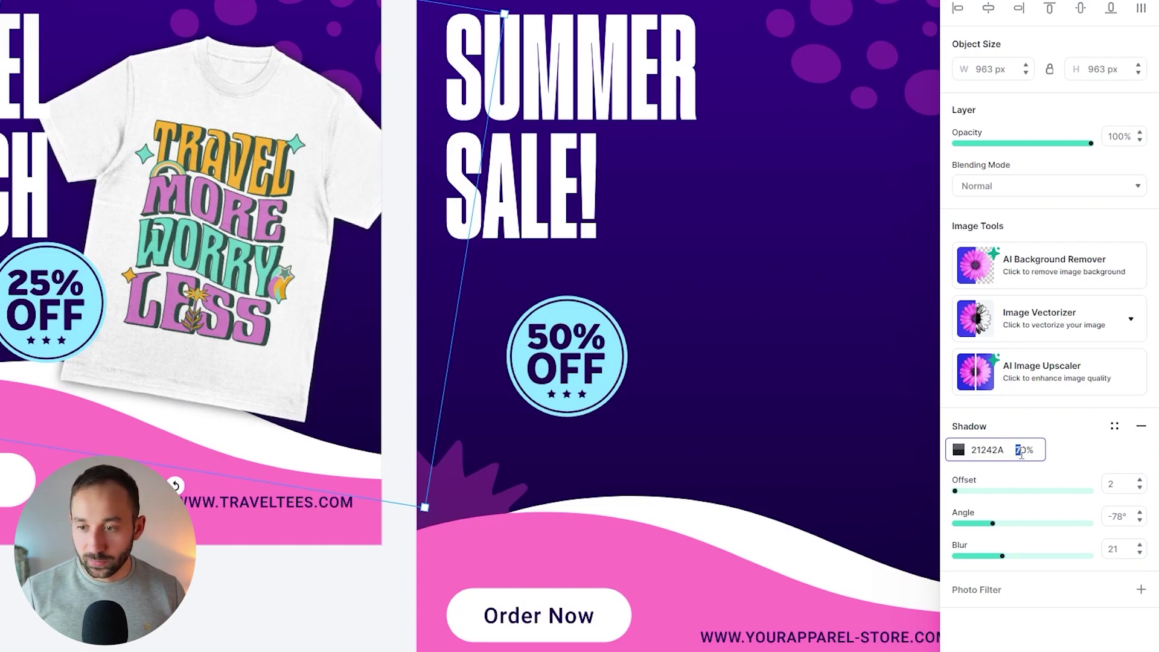
Step: Try the First Love color palette on the project, then recolor all ad artboards with a purple and gold palette
scroll(471, 159, down, 2)
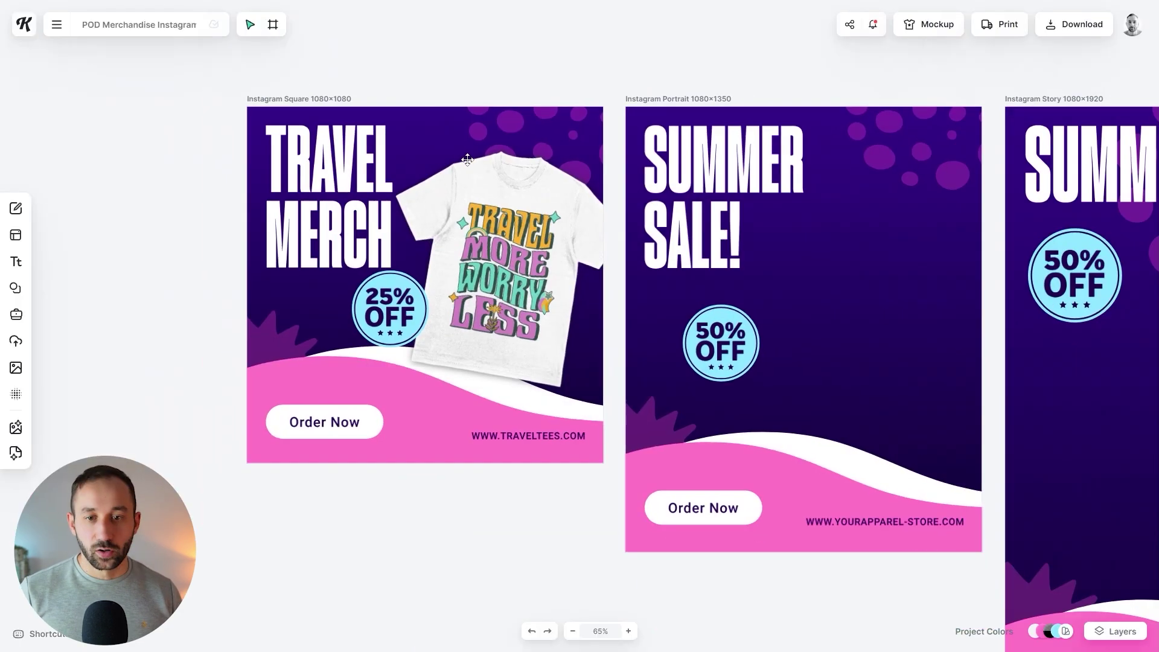
scroll(471, 159, up, 1)
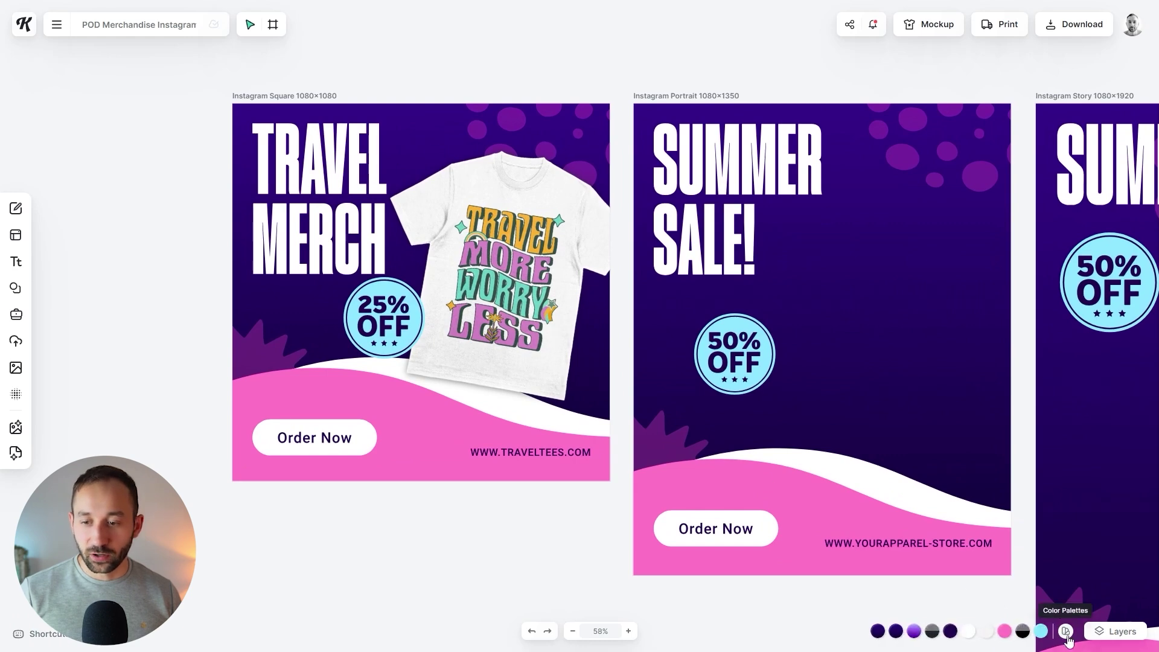
drag(615, 595, 342, 566)
scroll(362, 567, down, 2)
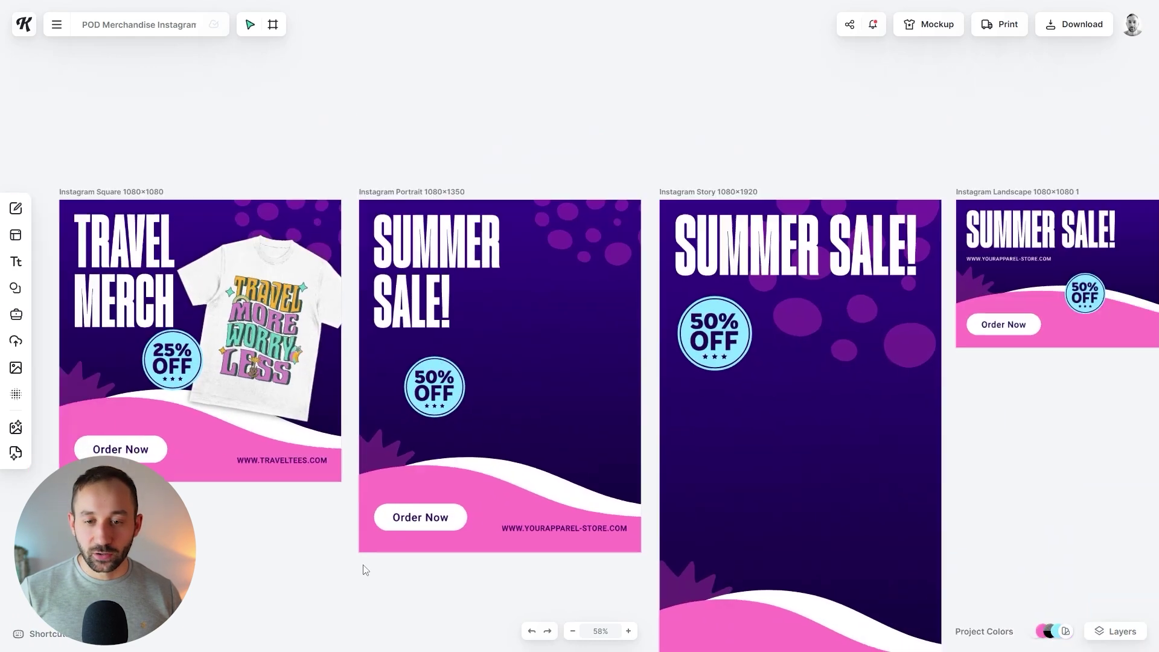
drag(1000, 474, 1014, 402)
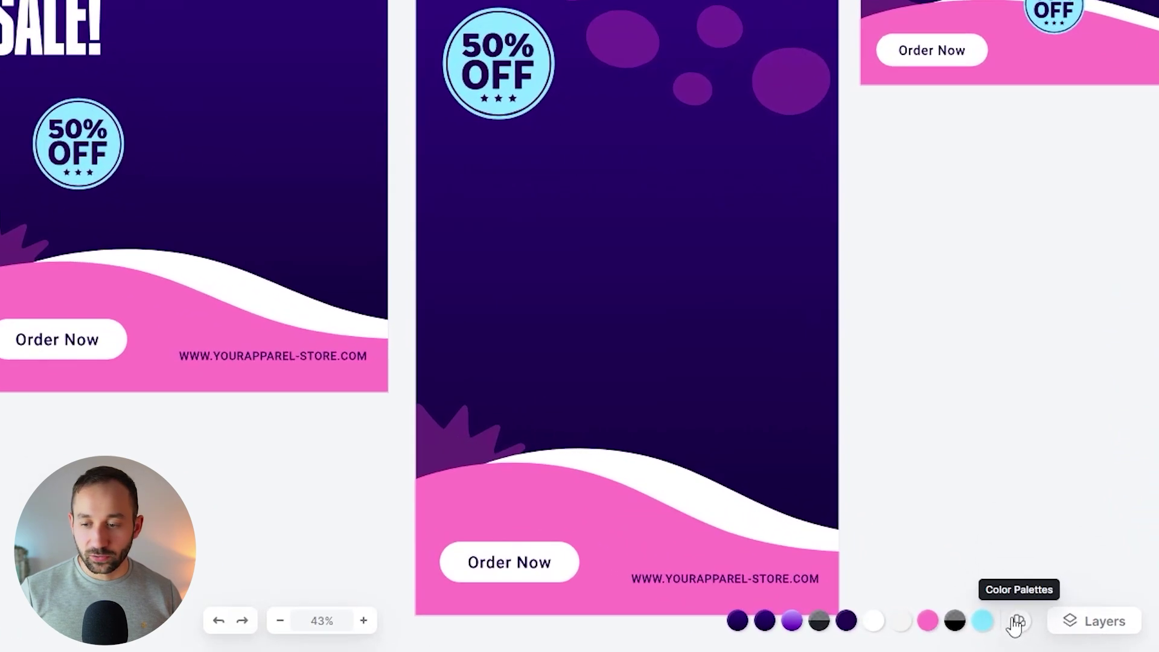
click(1065, 631)
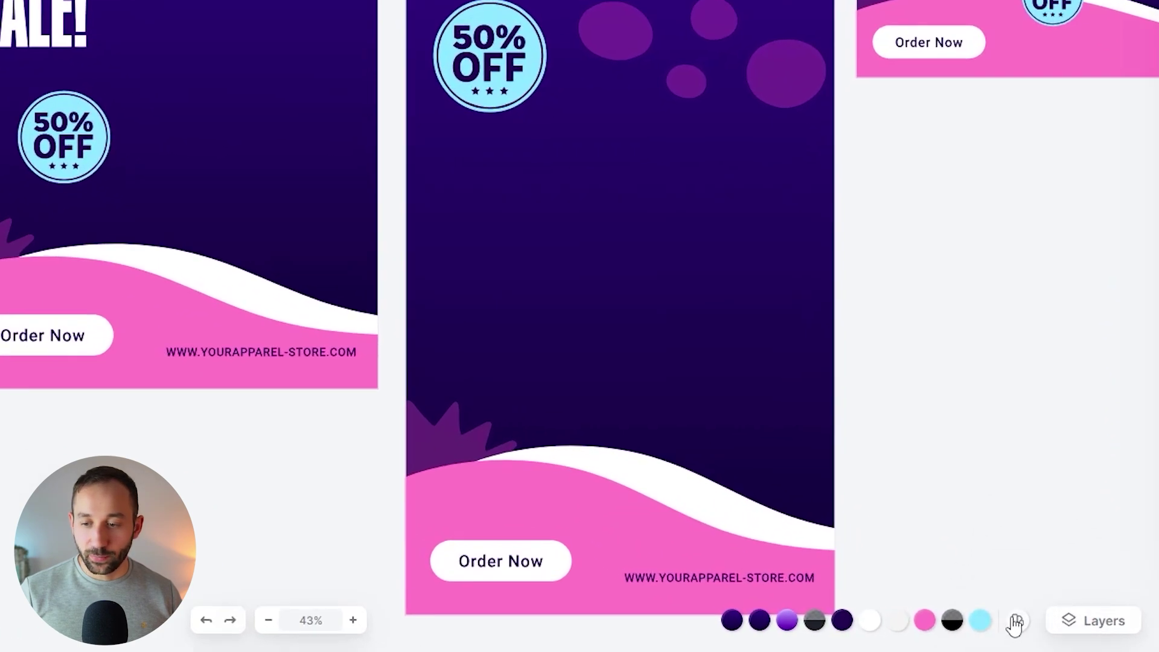
click(1056, 413)
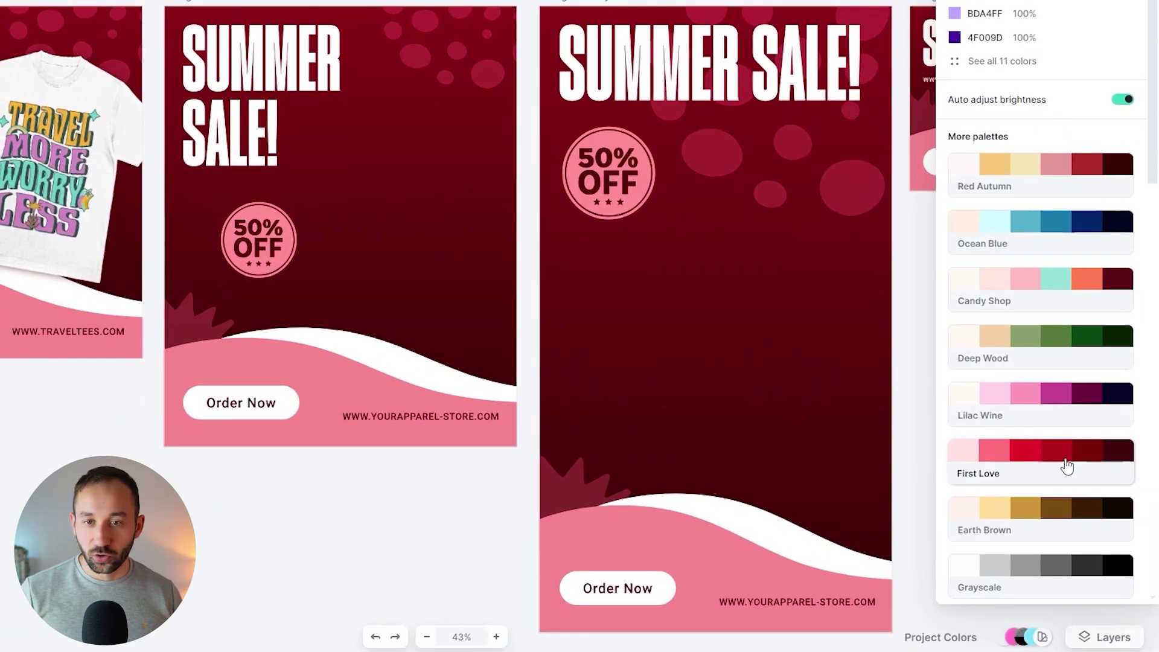
scroll(1059, 332, down, 6)
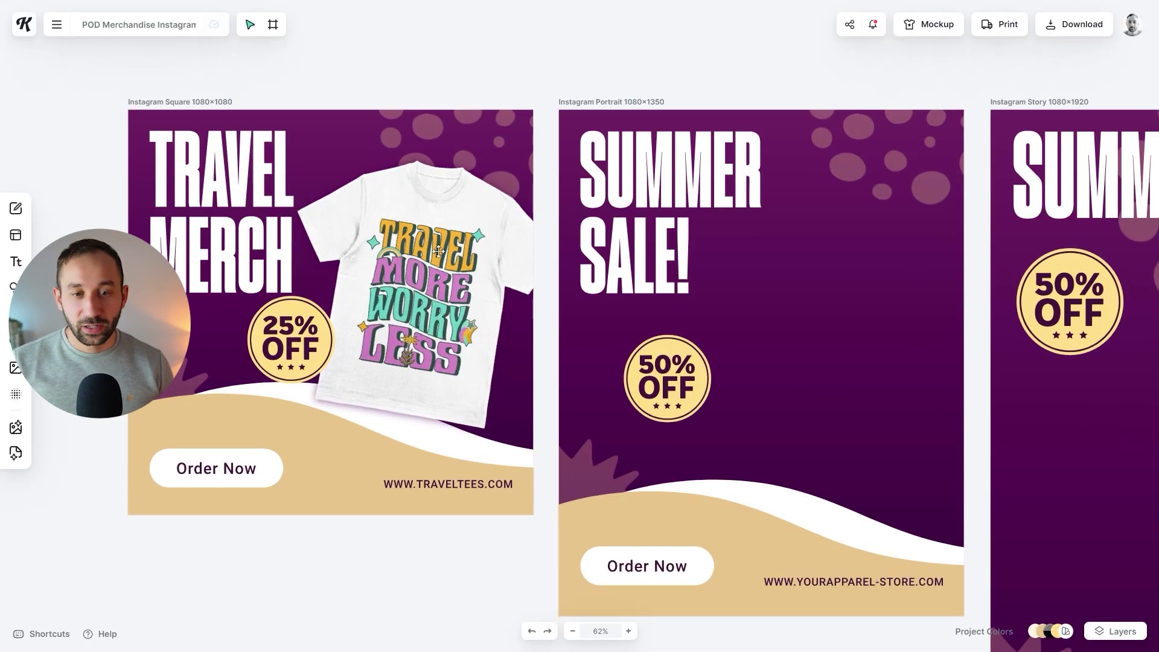
Step: Duplicate the T-shirt from the Instagram Square artboard and place the copy on the right side of the Instagram Portrait artboard
click(438, 251)
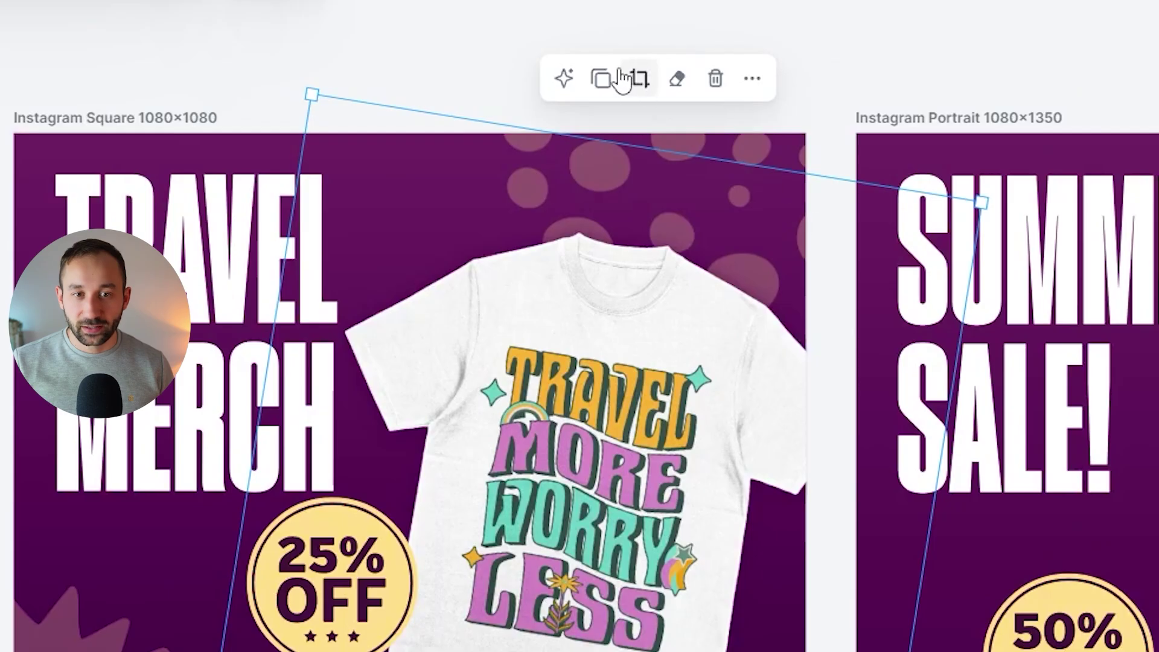
click(430, 81)
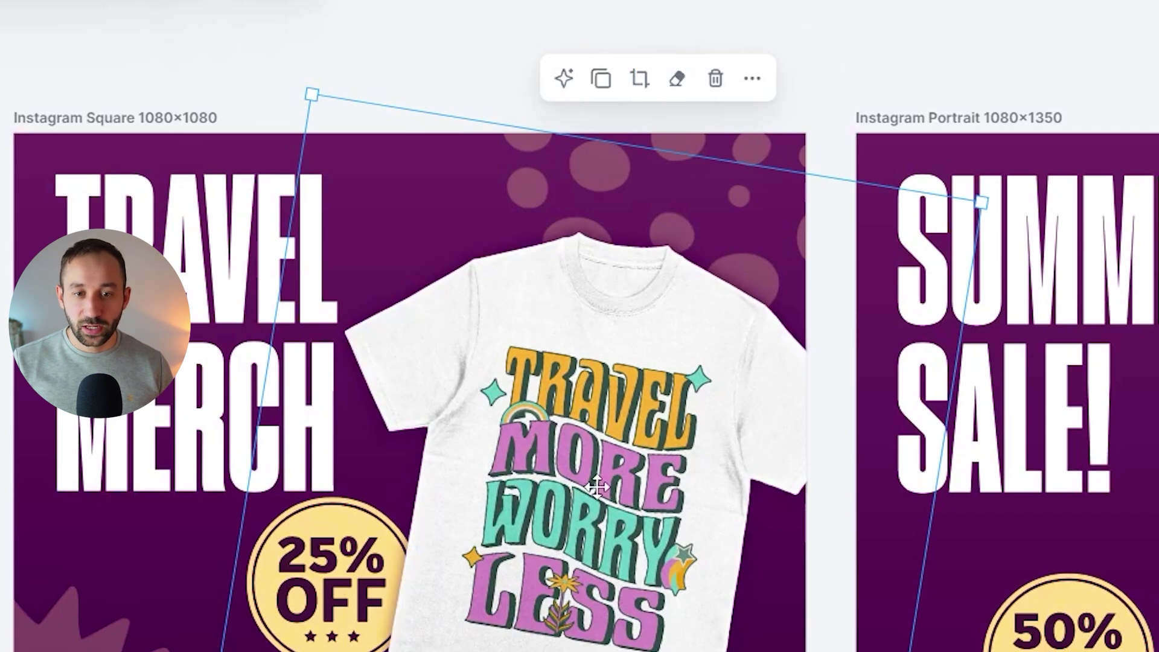
drag(597, 487, 521, 288)
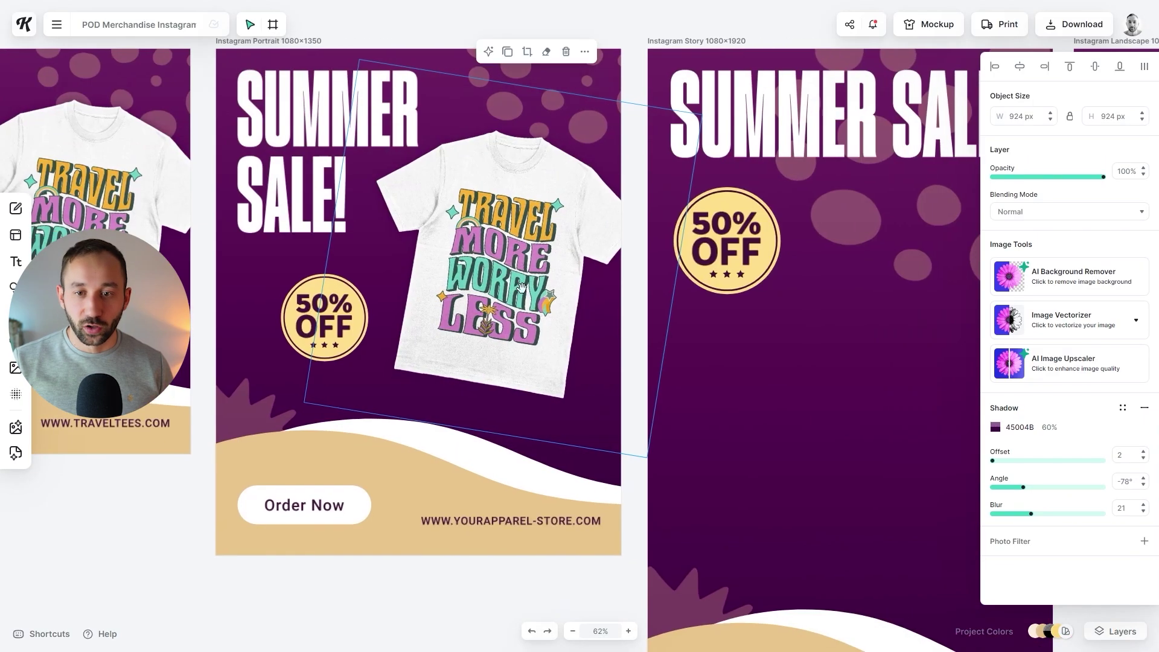
Step: Enlarge the T-shirt on the Instagram Portrait artboard to about 1023 px and position it beside the discount badge
drag(647, 458, 718, 496)
drag(565, 335, 548, 320)
scroll(558, 326, down, 3)
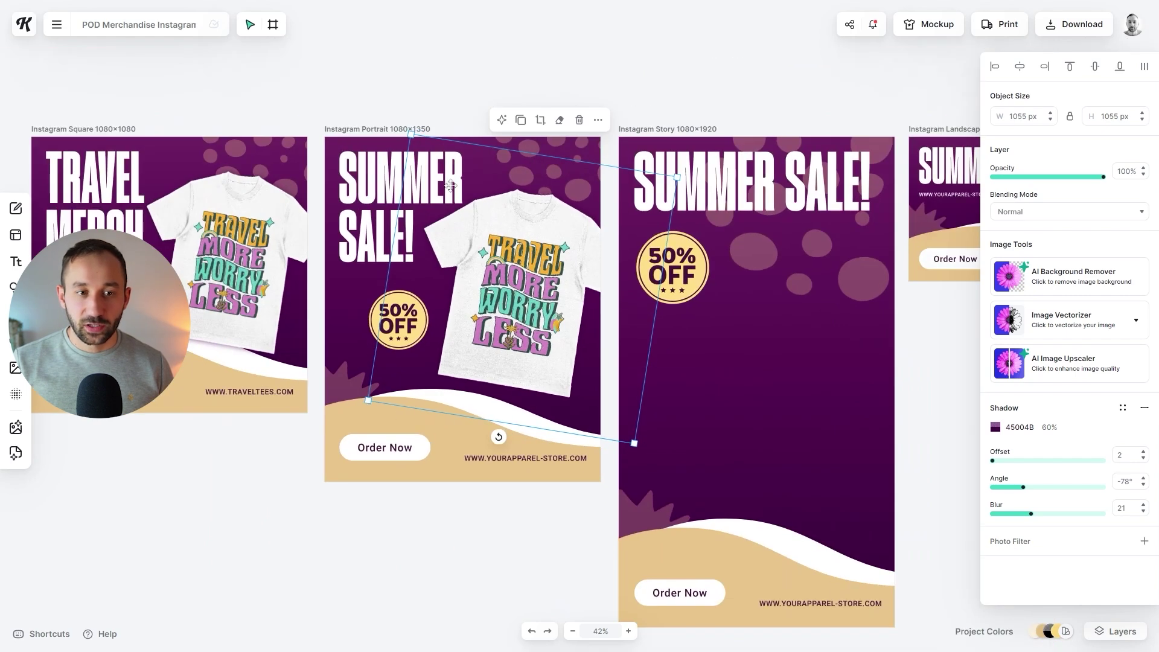
drag(634, 442, 625, 434)
drag(509, 331, 510, 341)
click(630, 448)
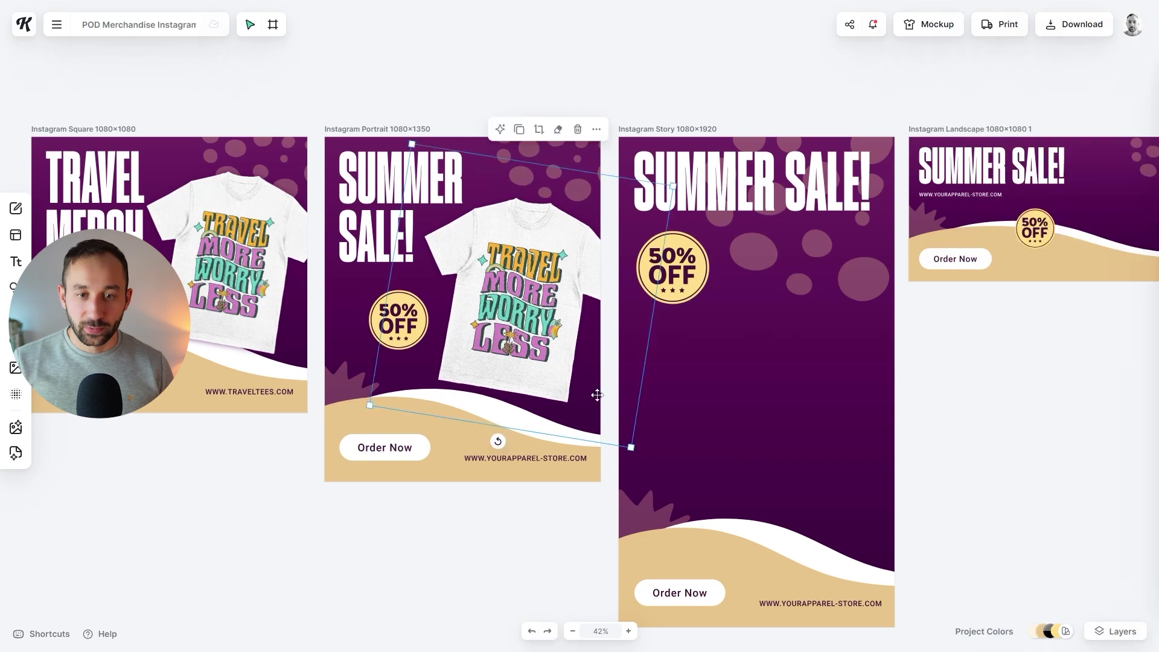
click(375, 327)
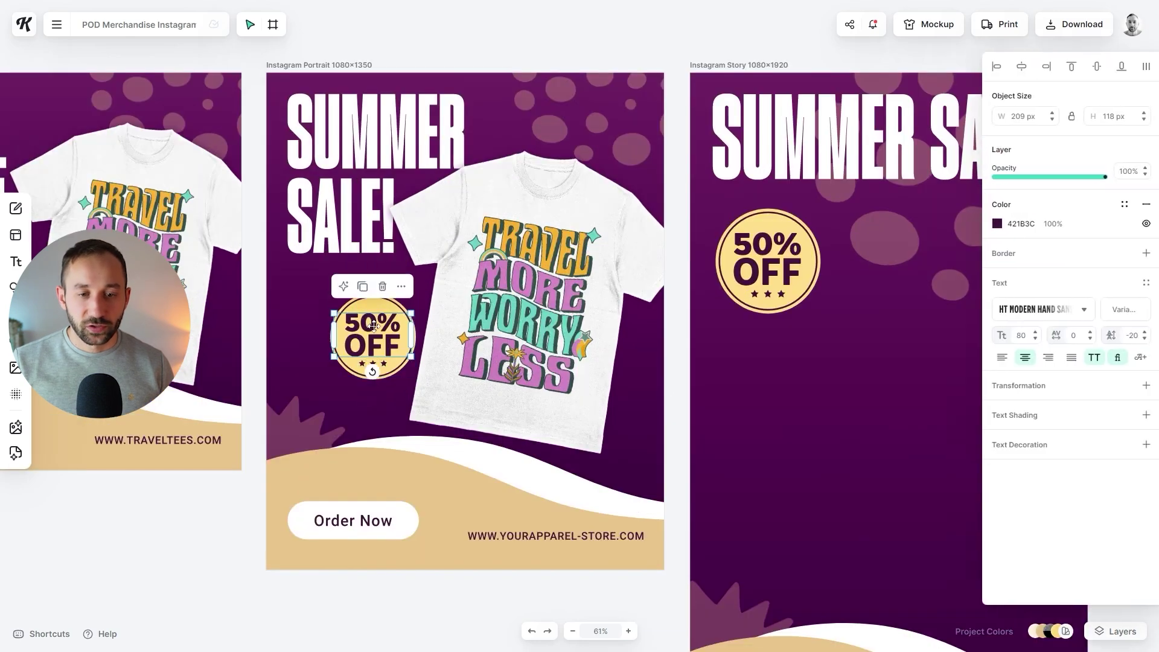
double_click(376, 326)
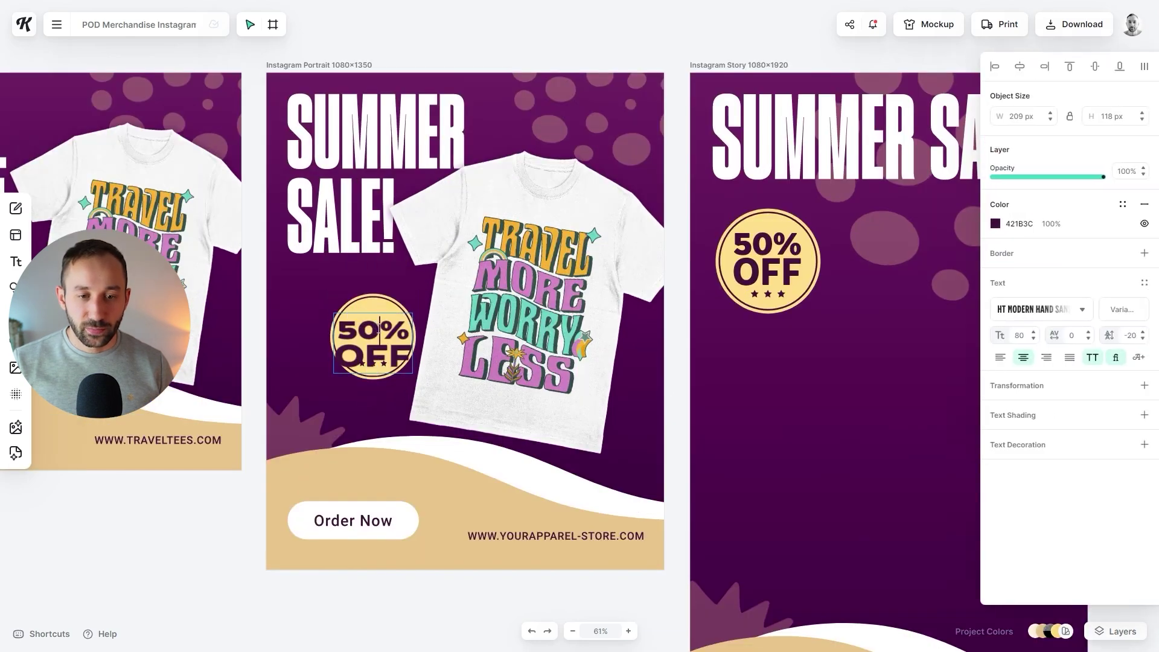
key(Escape)
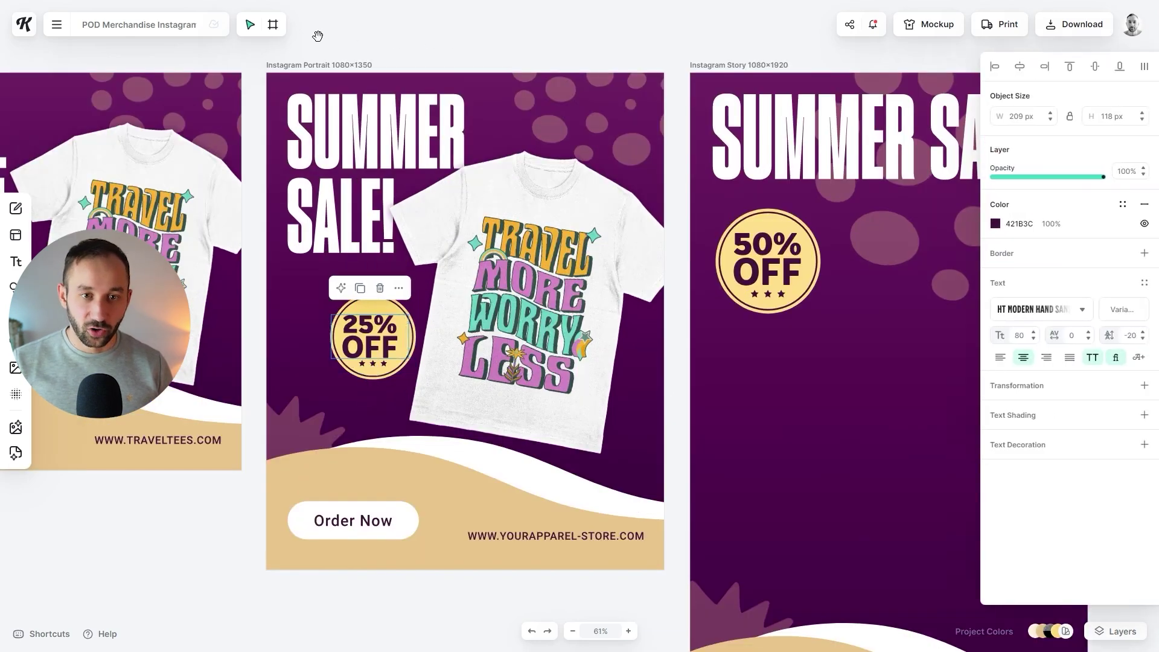
drag(316, 36, 641, 62)
drag(723, 74, 520, 76)
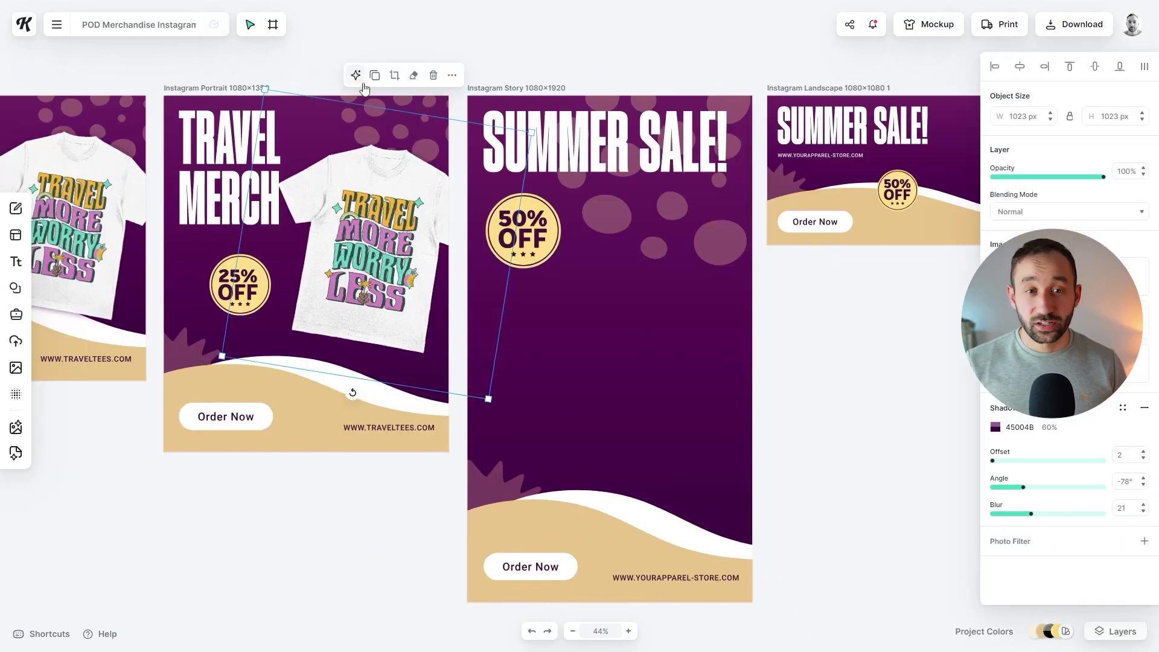
Step: Place a T-shirt copy about 1251 px wide on the Instagram Story artboard and change its discount badge to "25% OFF"
click(374, 75)
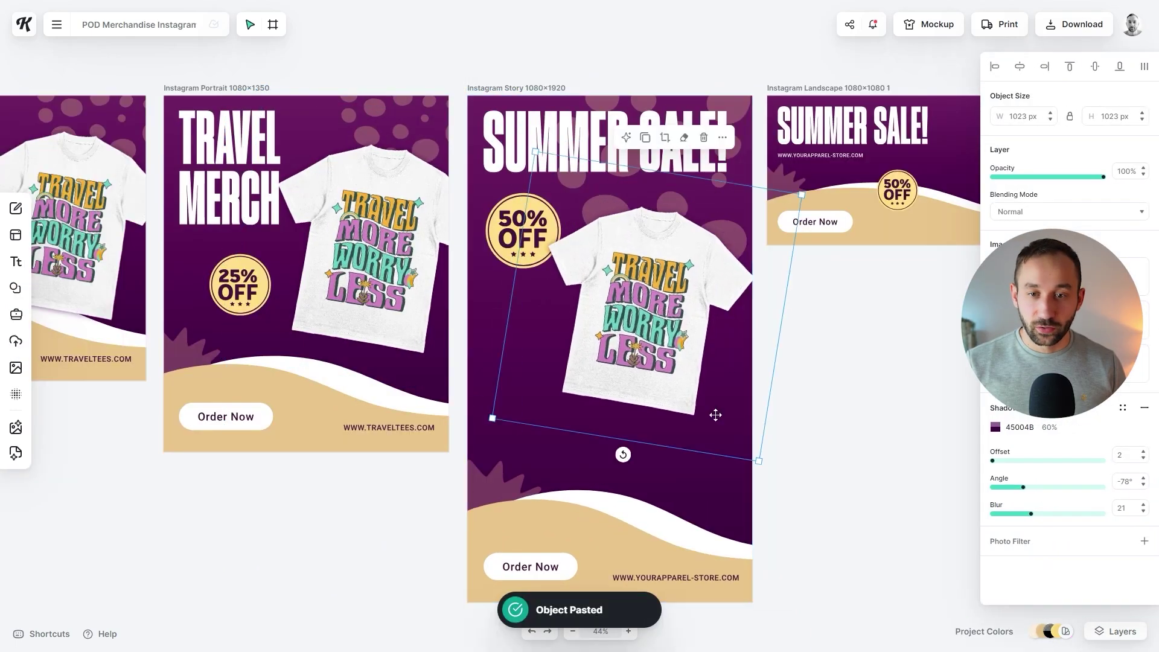
drag(759, 461, 832, 517)
drag(702, 361, 684, 354)
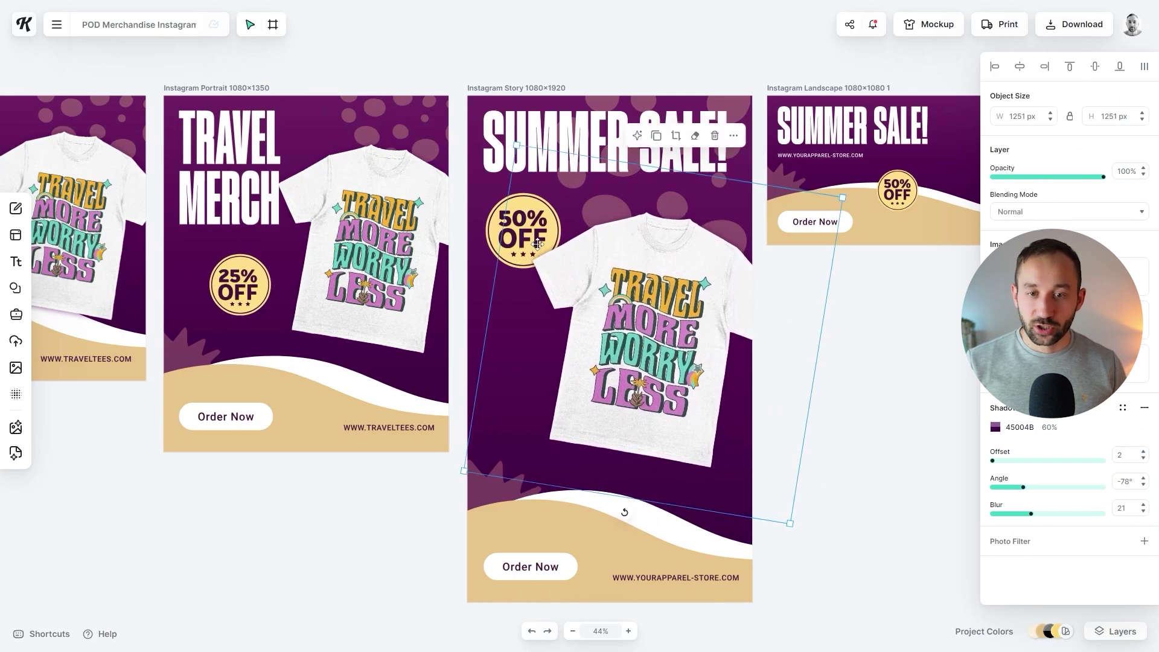
click(525, 221)
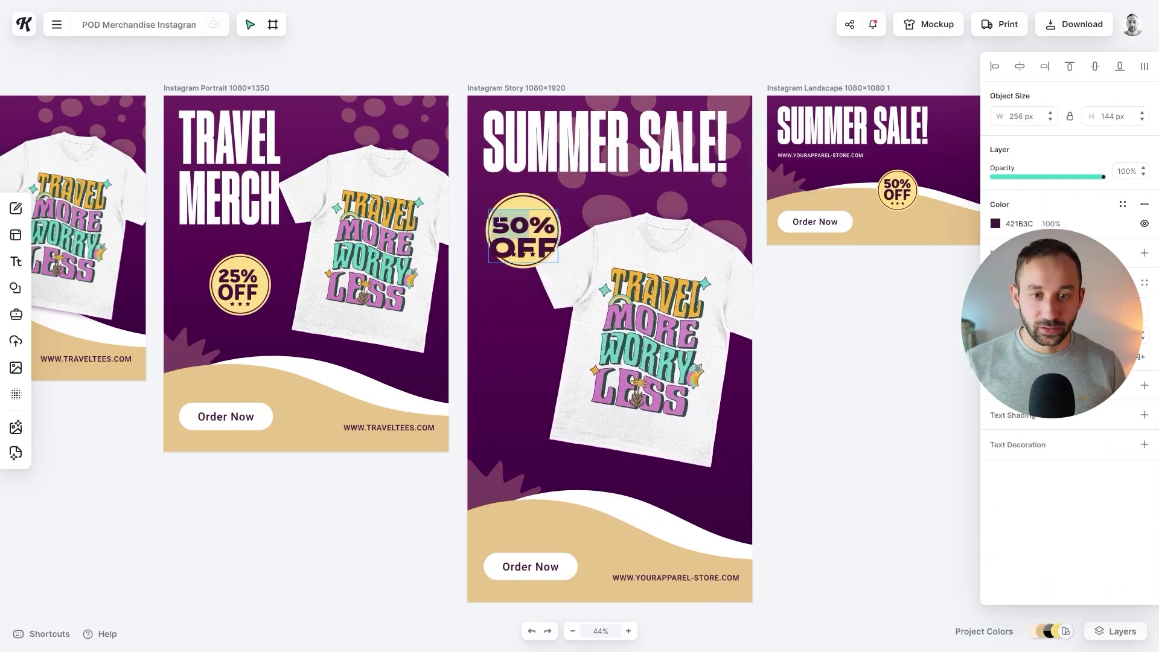
text(25)
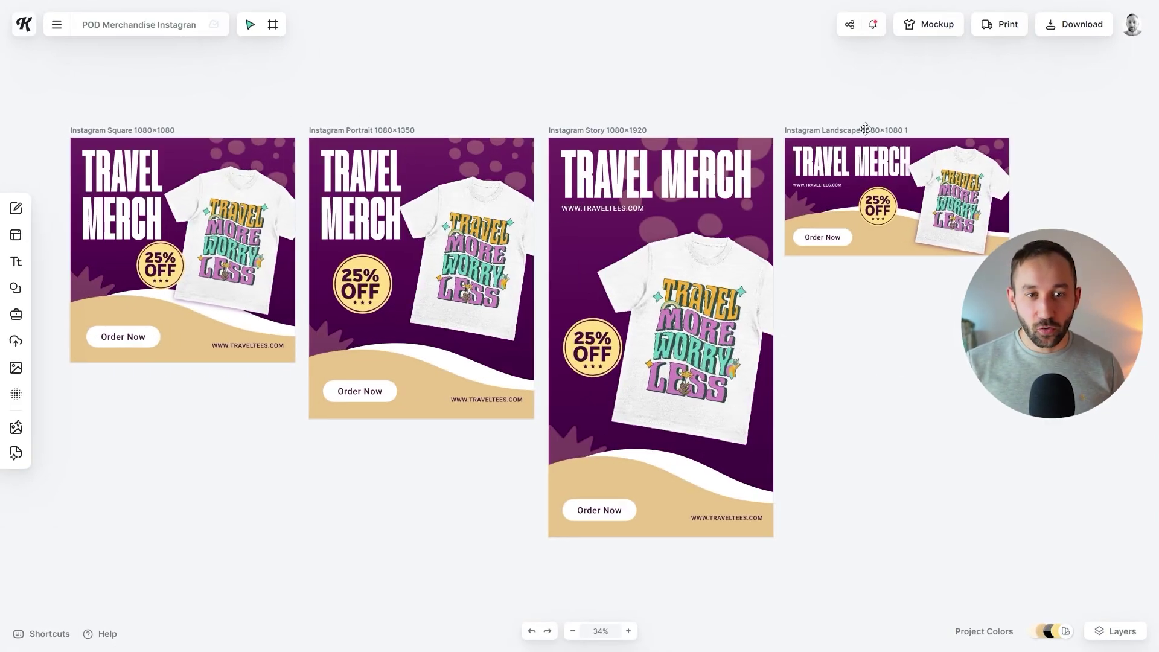
Step: Select the Instagram Square, Portrait, Story and Landscape artboards together
scroll(750, 192, down, 3)
drag(297, 195, 748, 125)
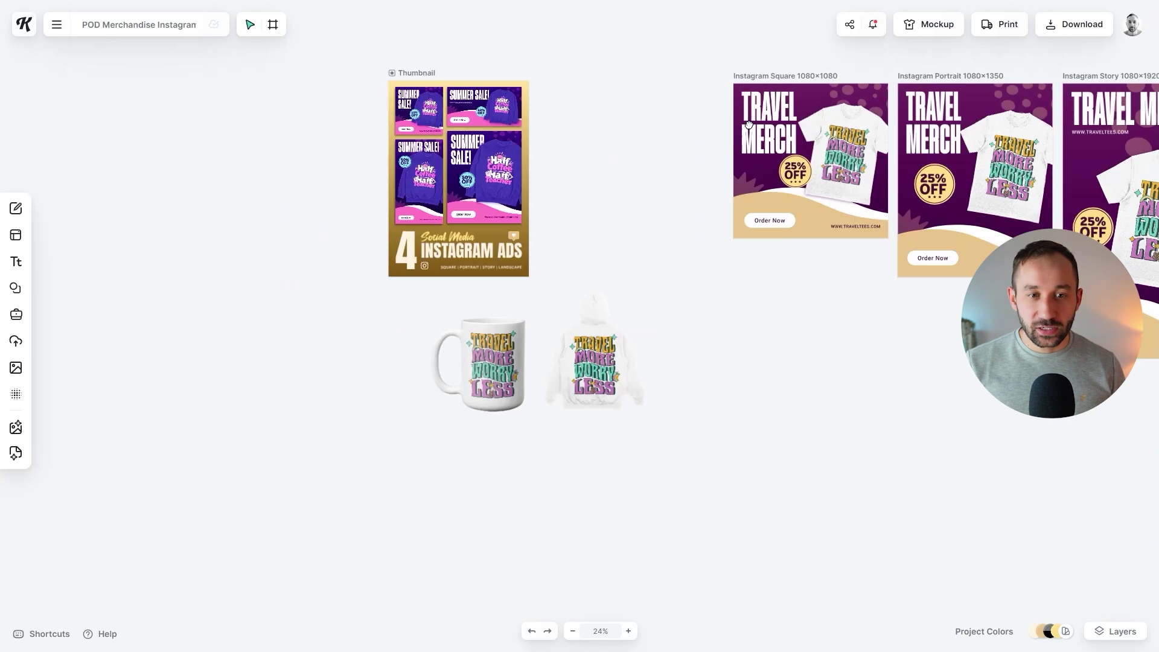
scroll(586, 323, up, 4)
scroll(630, 441, down, 5)
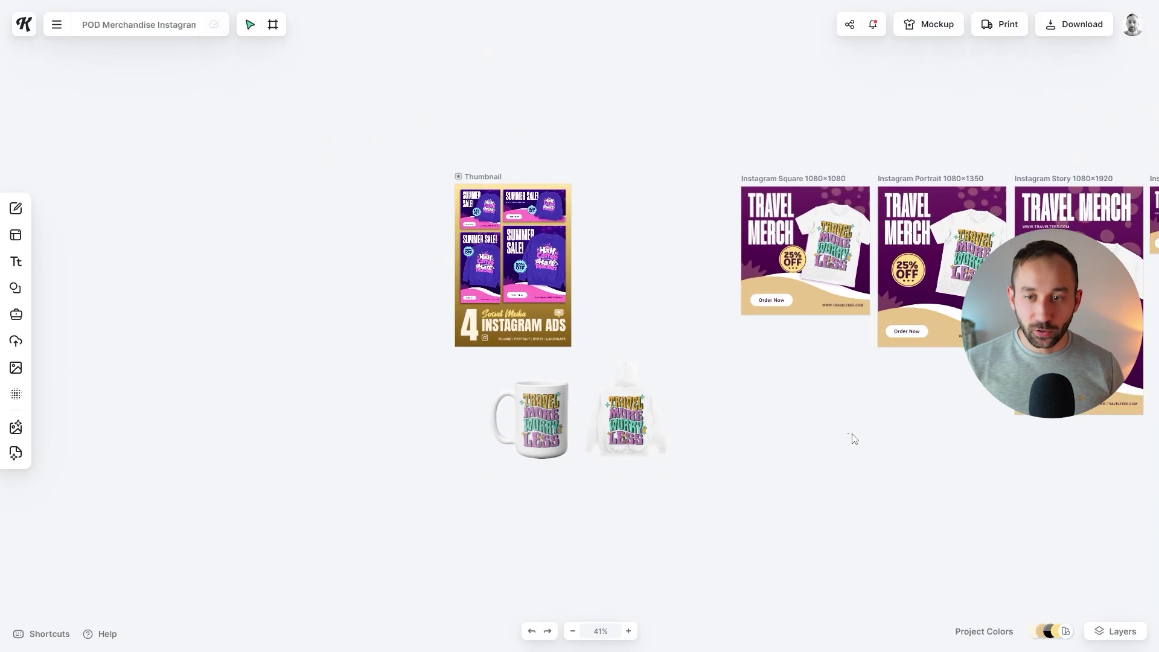
drag(986, 419, 579, 390)
scroll(579, 390, up, 3)
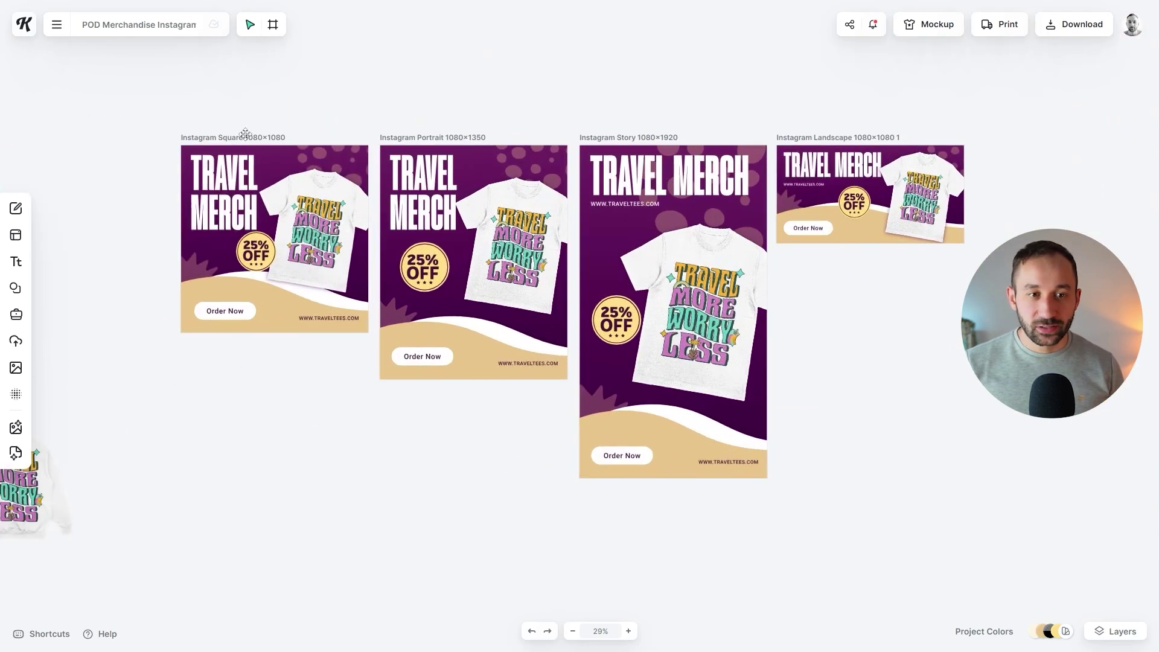
click(245, 134)
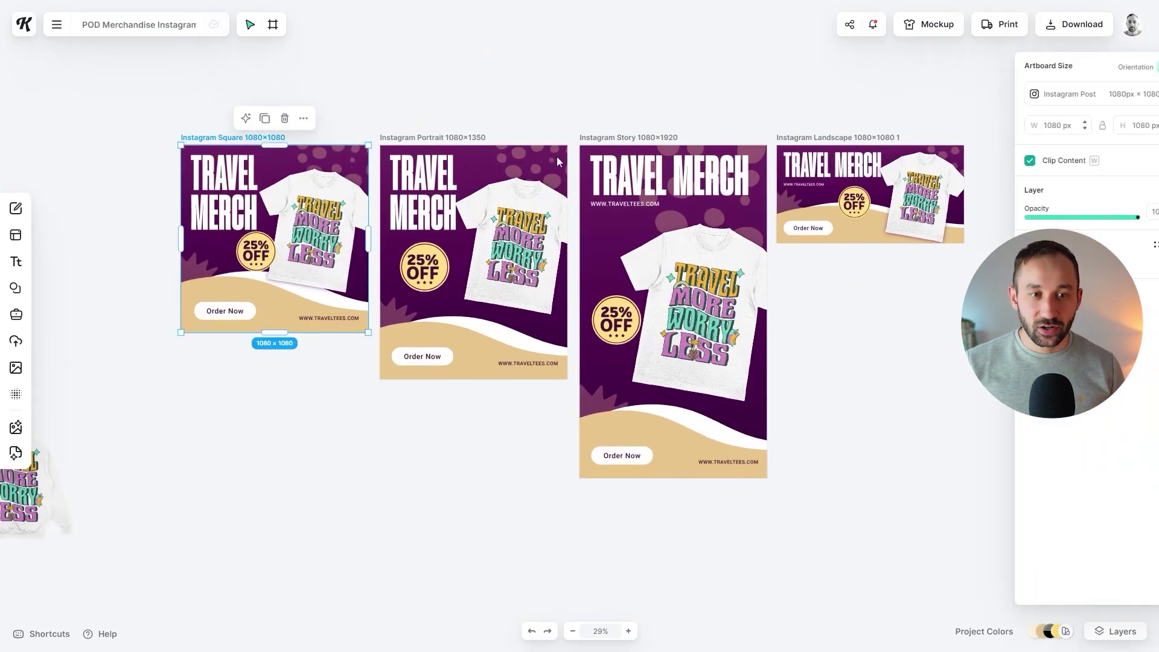
shift+click(416, 138)
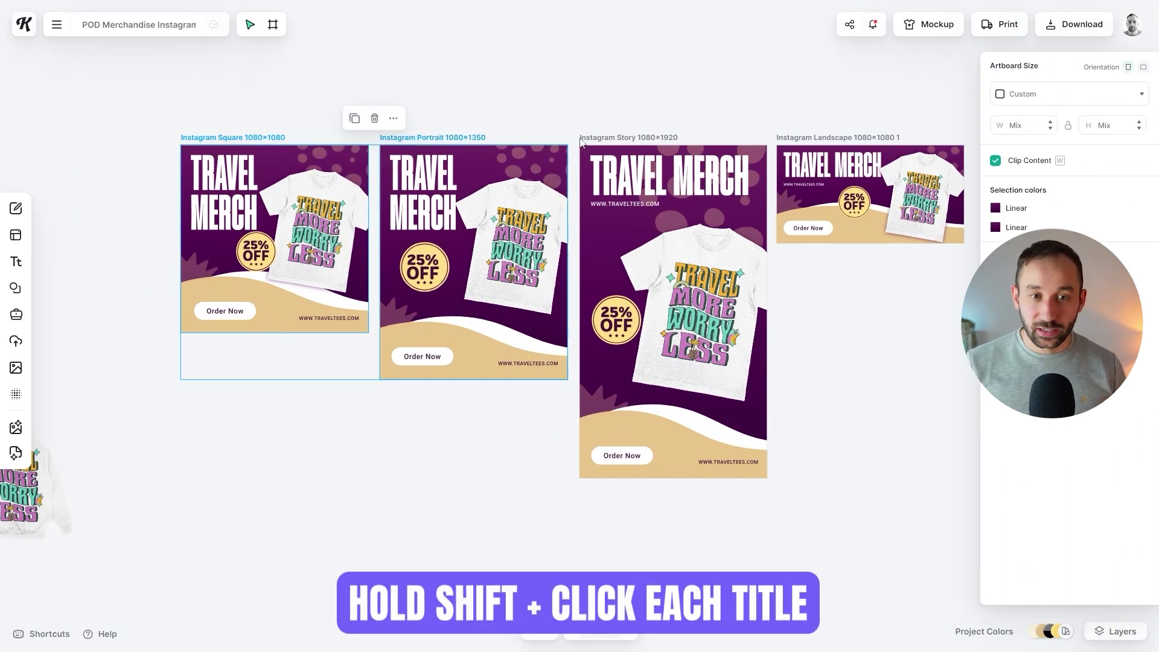
shift+click(621, 137)
shift+click(845, 138)
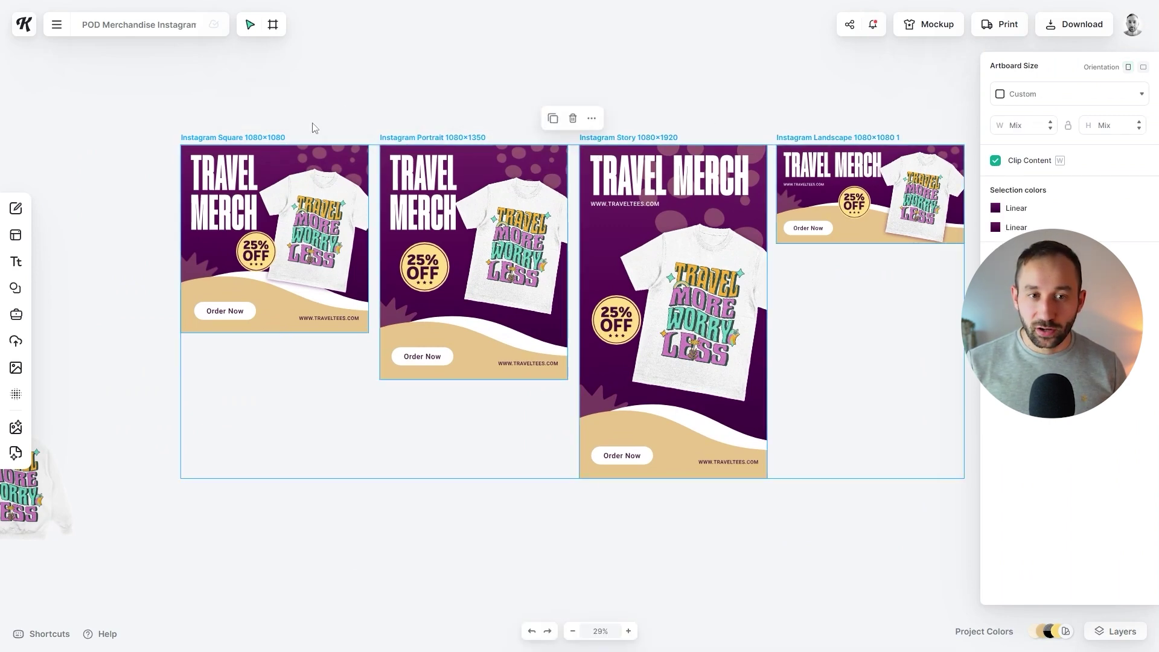
Step: Duplicate the four selected Instagram artboards as a row below and repeat the duplication for a third row
scroll(337, 139, down, 2)
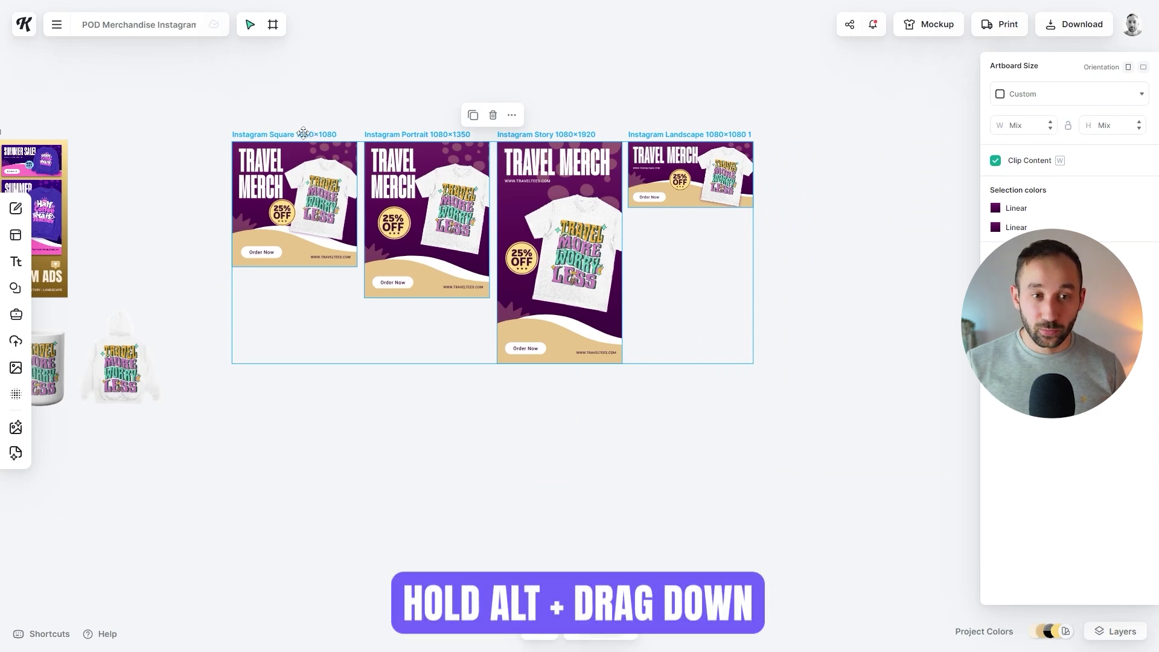
drag(301, 134, 303, 391)
scroll(310, 375, down, 5)
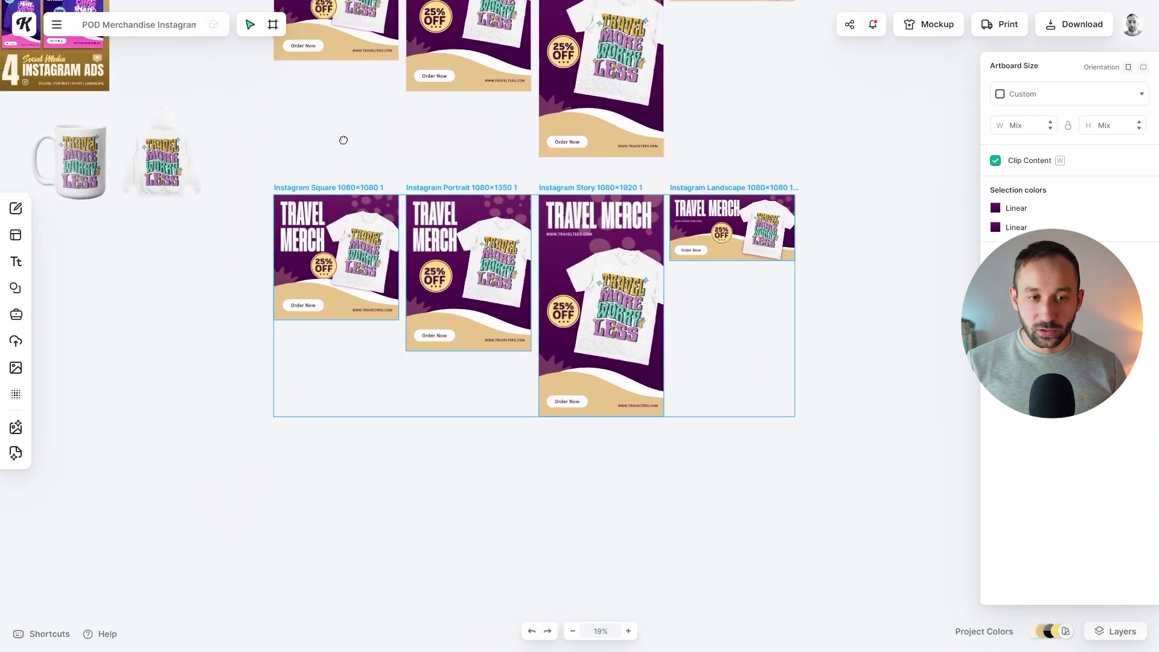
key(ctrl+d)
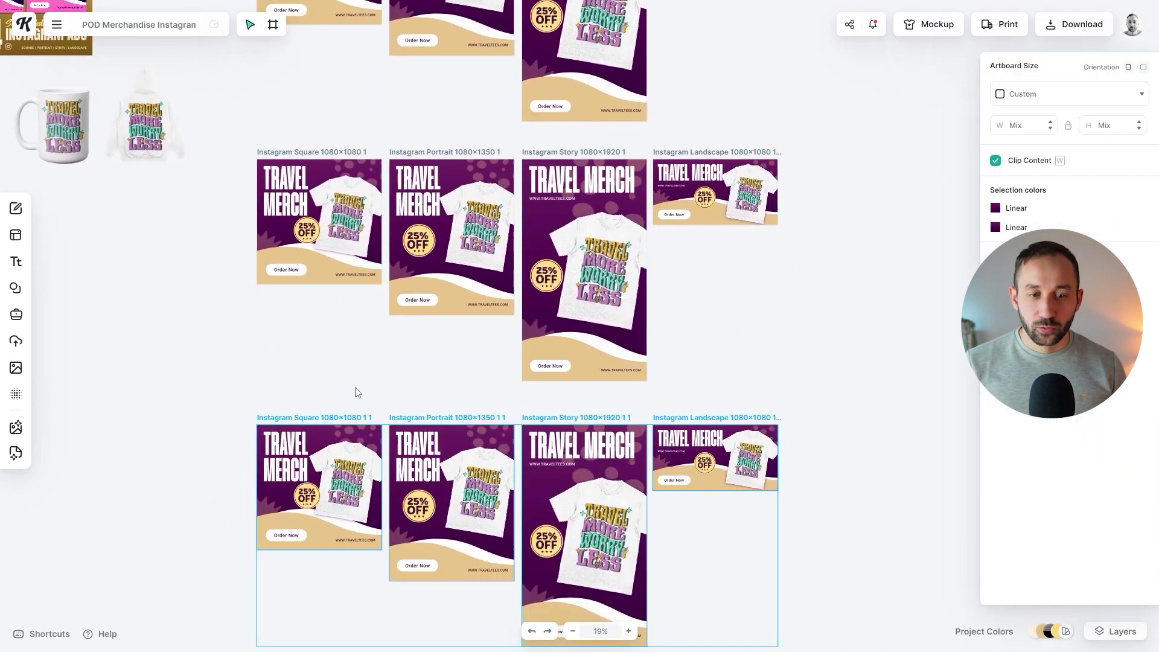
click(356, 393)
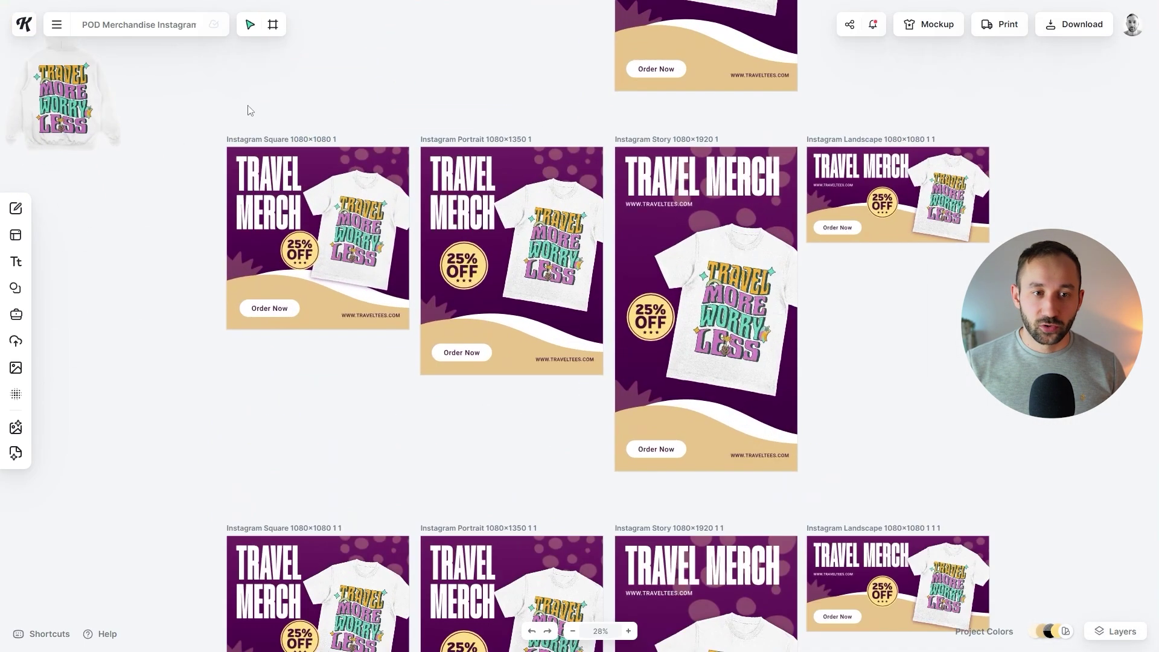
Step: Delete the T-shirt mockups from the Square, Portrait, Story and Landscape artboards in the second row
drag(177, 77, 411, 163)
scroll(256, 151, up, 2)
scroll(211, 272, down, 3)
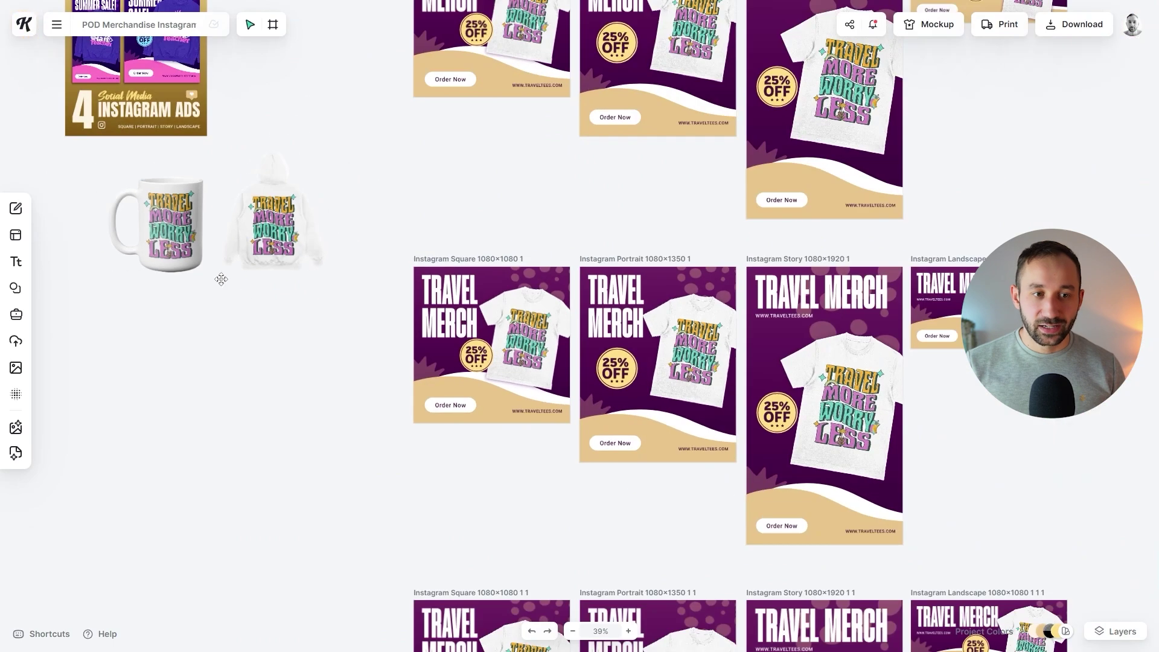
drag(588, 521, 309, 280)
drag(289, 329, 334, 409)
click(326, 181)
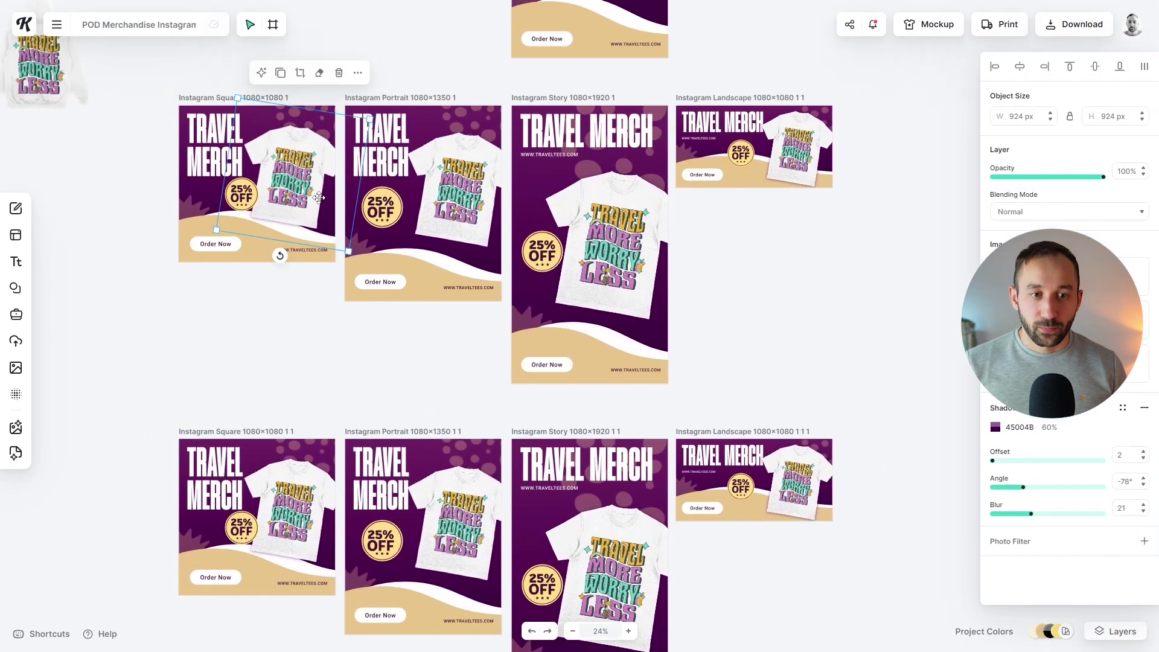
scroll(327, 181, up, 3)
key(Delete)
click(495, 241)
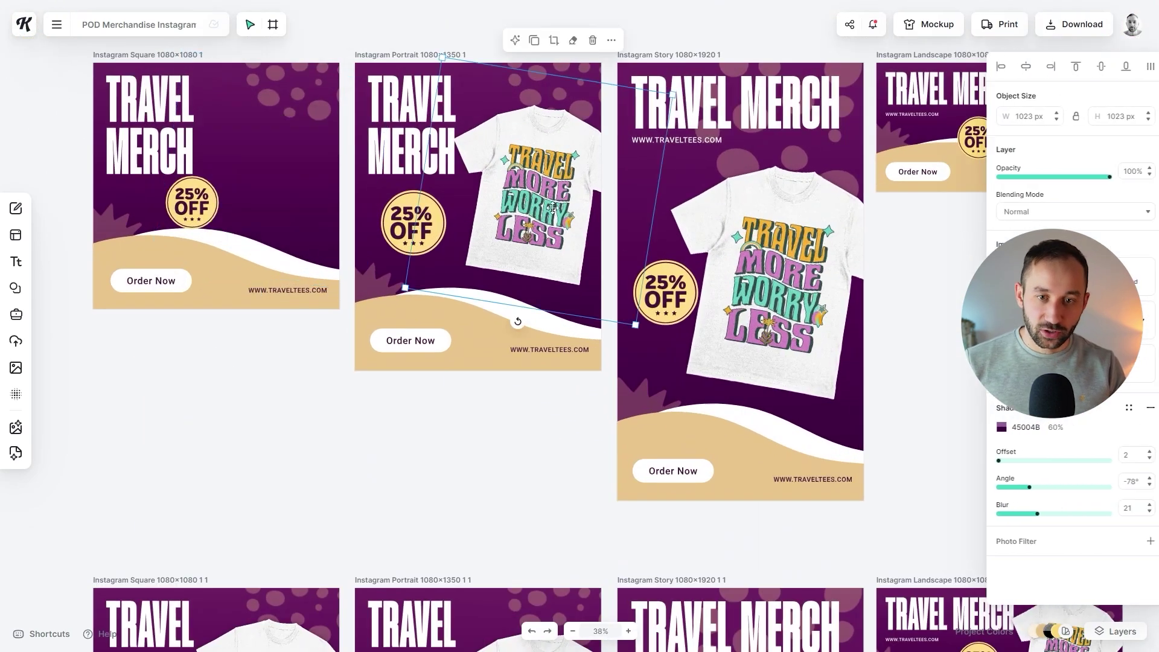
key(Delete)
click(749, 260)
key(Delete)
drag(1043, 140, 812, 153)
click(812, 152)
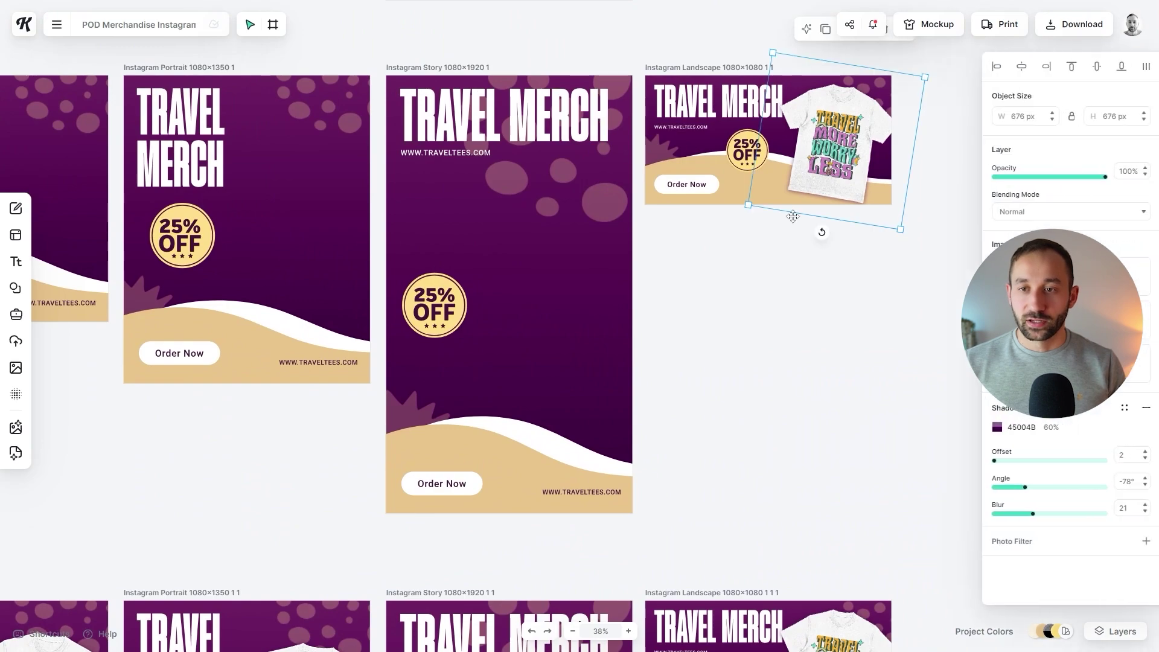
key(Delete)
Step: Place the hoodie mockup on the second-row Instagram Square artboard at about 963 px wide and tilt it clockwise
scroll(441, 363, left, 4)
scroll(440, 362, up, 1)
scroll(356, 252, up, 3)
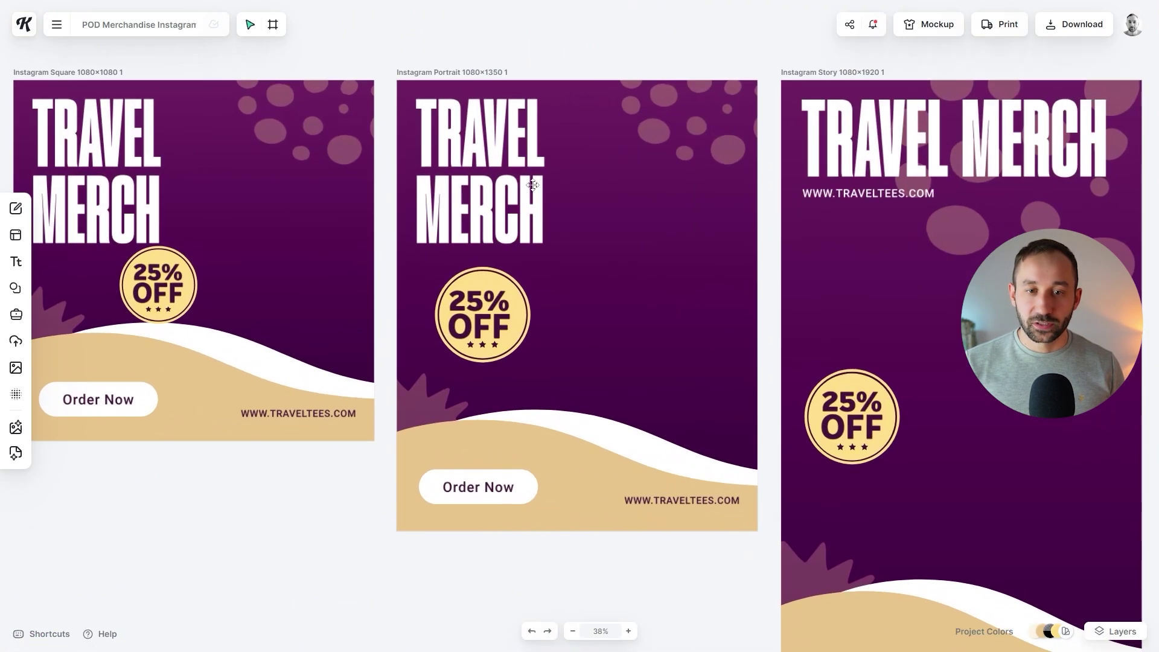
scroll(392, 359, down, 2)
scroll(507, 487, left, 8)
scroll(507, 486, up, 2)
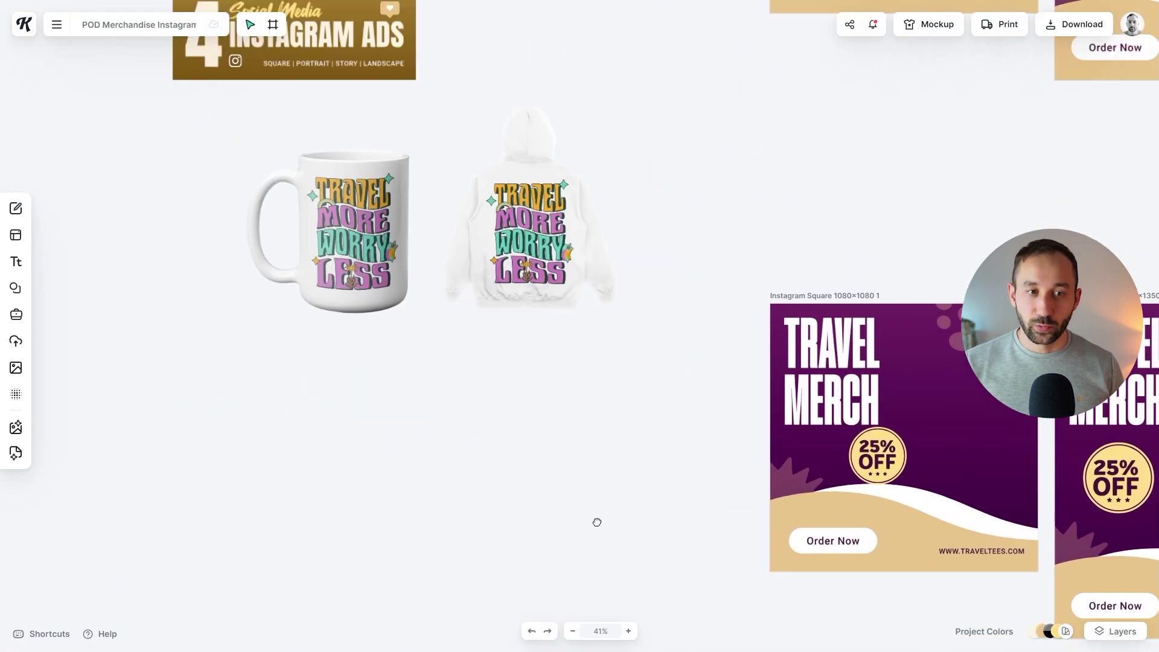
drag(546, 233, 817, 437)
scroll(817, 437, right, 4)
scroll(817, 436, down, 2)
scroll(621, 269, up, 2)
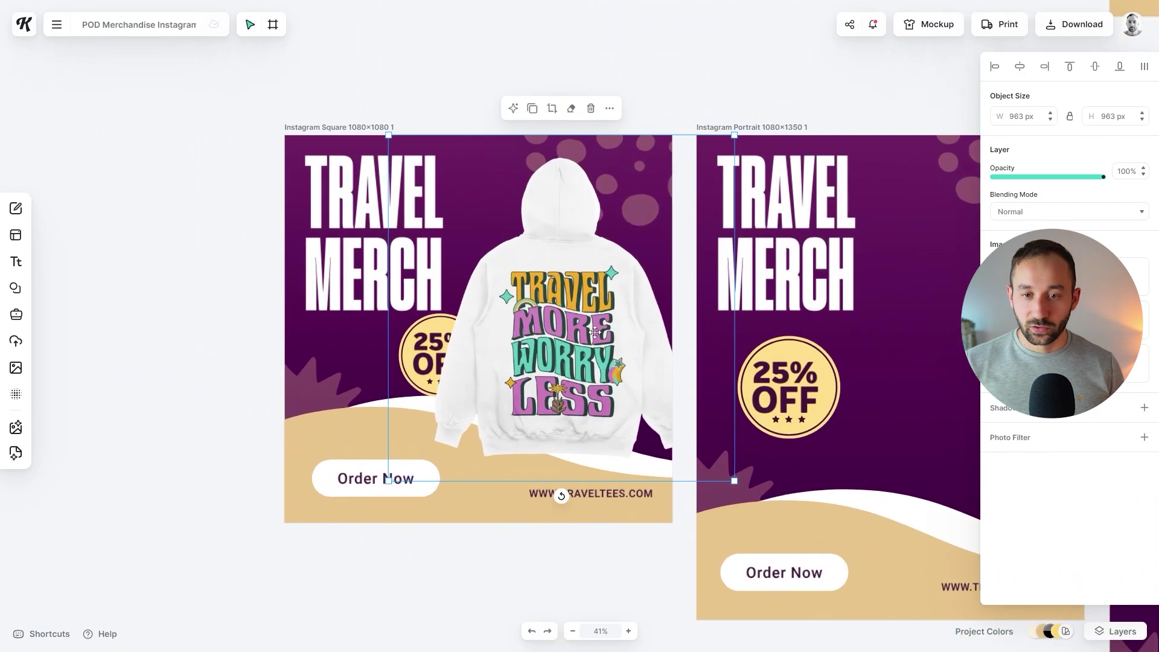
drag(575, 487, 539, 491)
Step: Move the second-row Square artboard's discount badge further away from the hoodie and bring it in front
drag(437, 341, 404, 356)
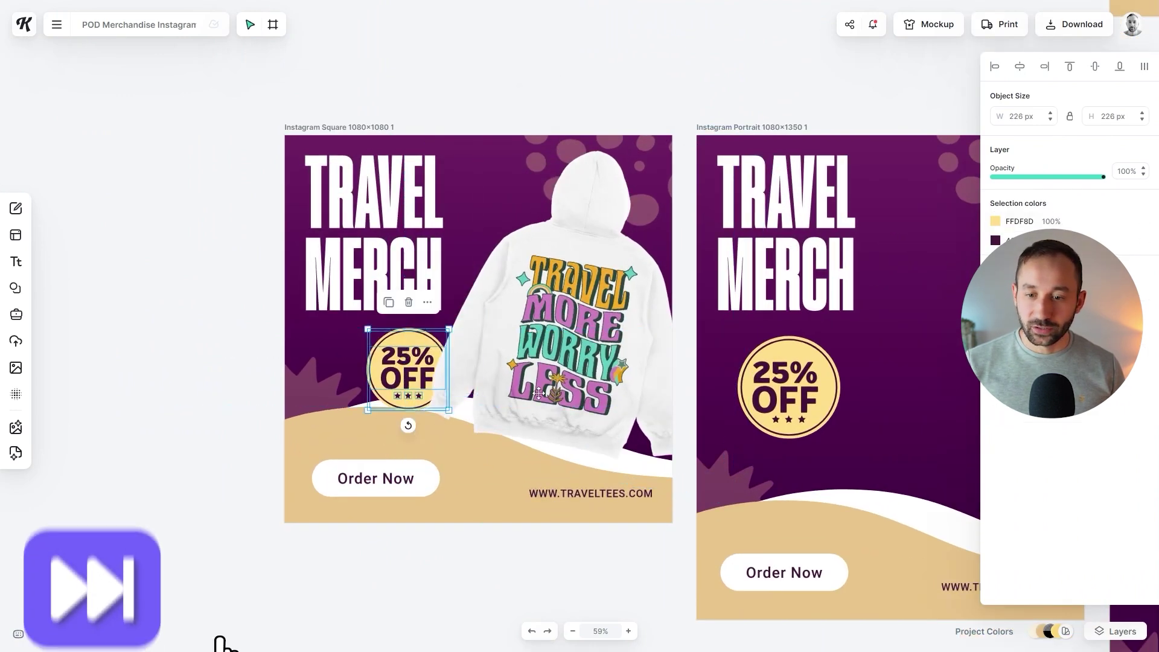
right_click(417, 369)
click(451, 541)
Step: Add a drop shadow to the hoodie in color 21242A at 60%, with offset 2, angle -76° and blur 10
click(592, 260)
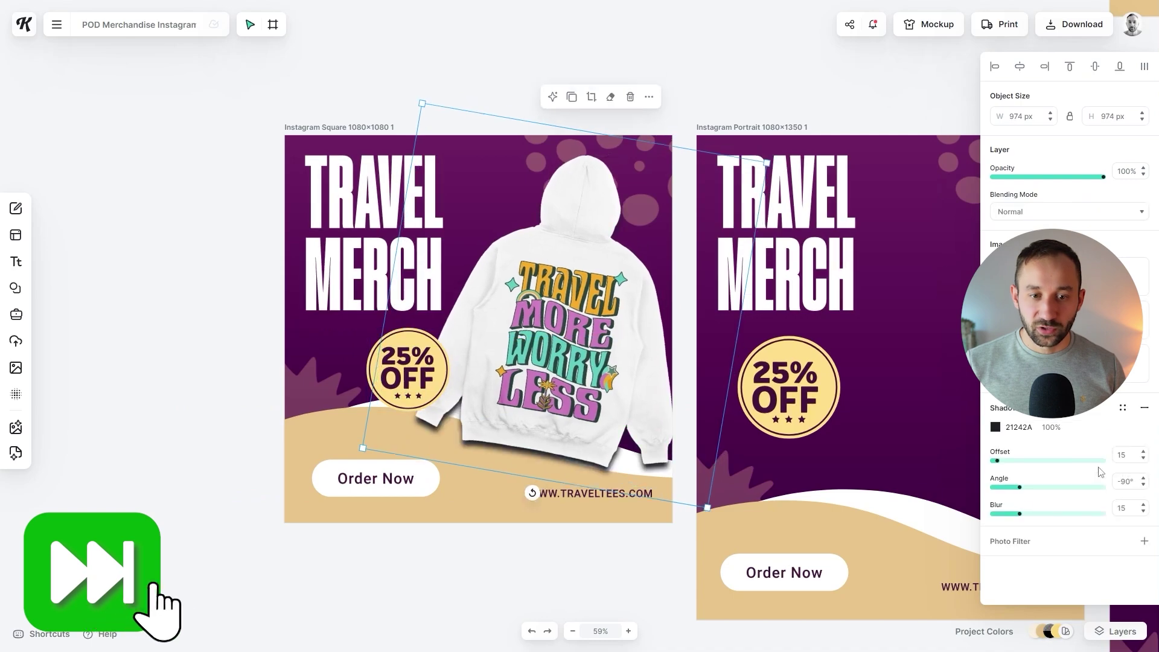
scroll(592, 261, down, 5)
scroll(592, 261, right, 3)
click(504, 442)
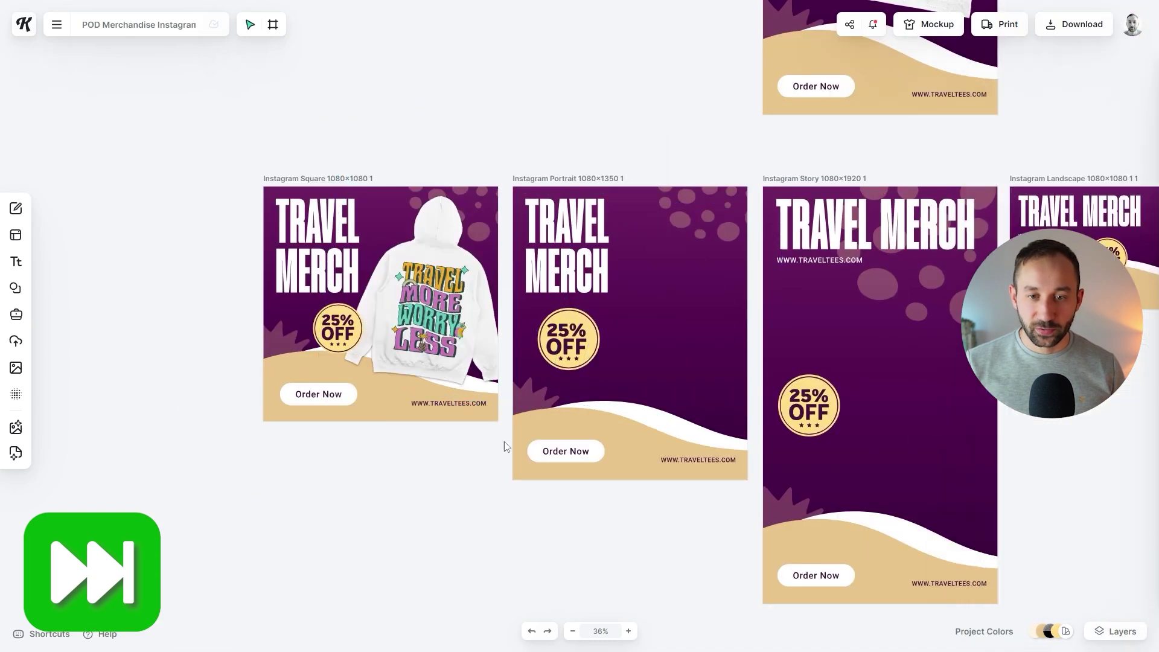
Step: Paste hoodie copies onto the second-row Portrait, Story and Landscape artboards, with the Story copy about 1339 px wide
key(ctrl+v)
drag(725, 393, 739, 409)
scroll(615, 374, right, 6)
key(ctrl+v)
drag(640, 362, 615, 375)
key(ctrl+v)
drag(621, 310, 814, 272)
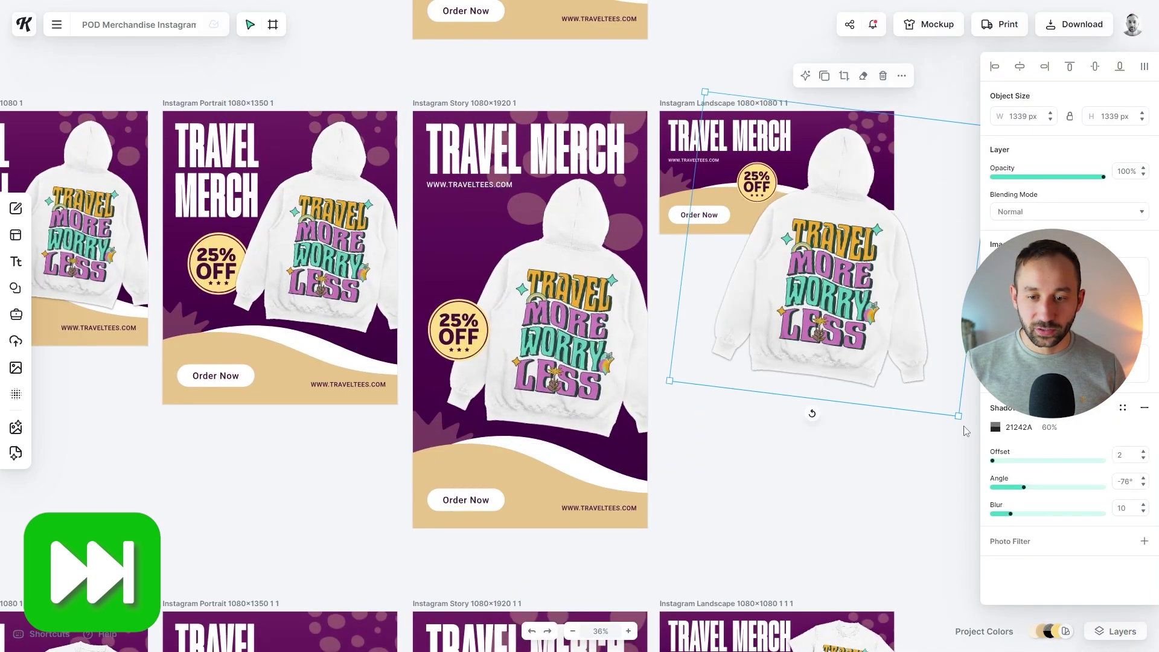
Step: Delete the T-shirt mockups from all four artboards in the third row
scroll(814, 272, up, 3)
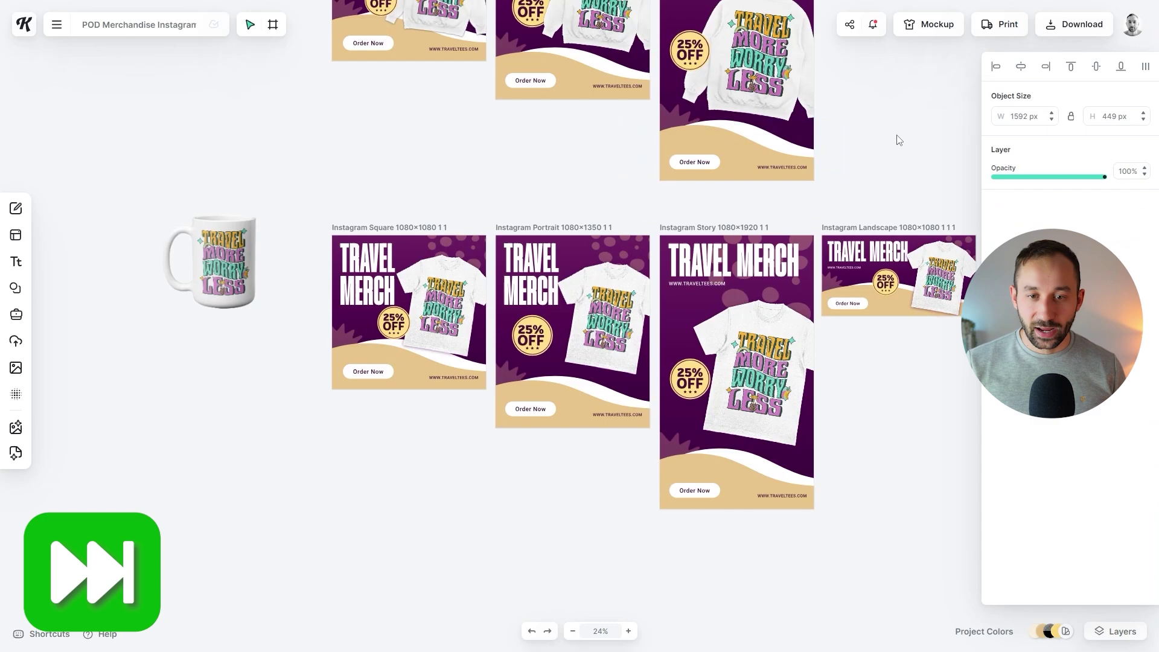
key(Delete)
scroll(194, 354, up, 3)
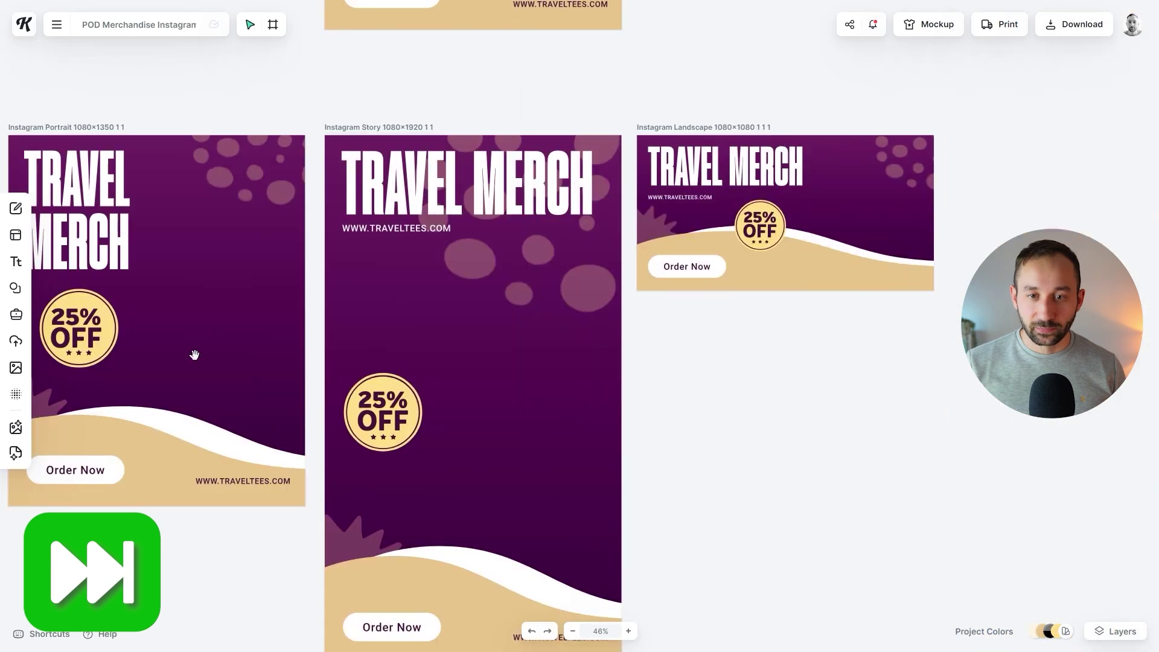
Step: Place the mug about 820 px wide and tilted on the third-row Square artboard, with a 60% shadow at offset 8, angle -69°, blur 7
scroll(195, 355, left, 5)
key(ctrl+v)
drag(523, 422, 487, 417)
drag(555, 271, 576, 277)
click(1144, 407)
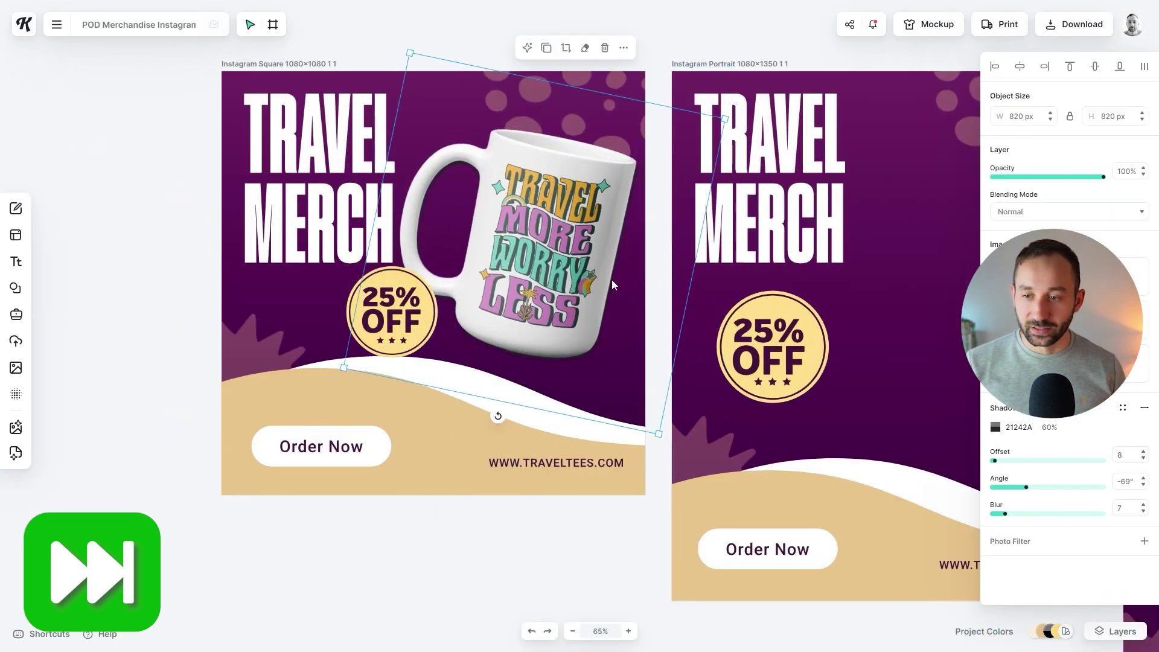
Step: Place a copy of the mug beside the discount badge on the third-row Instagram Portrait artboard
scroll(612, 280, down, 3)
key(ctrl+v)
right_click(248, 259)
click(292, 524)
Step: Place an enlarged mug copy on the third-row Instagram Story artboard and move its discount badge up beside the mug's rim
scroll(726, 458, right, 5)
key(ctrl+v)
drag(718, 460, 773, 543)
drag(479, 369, 480, 248)
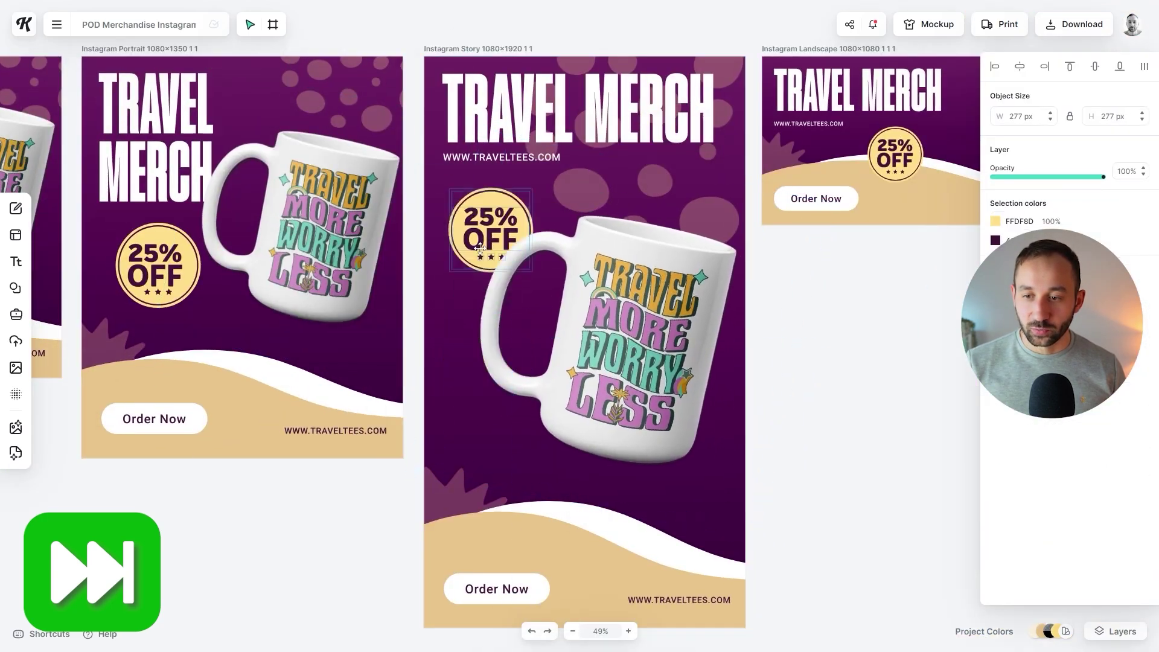
Step: Place a mug copy sized to fit beside the discount badge on the third-row Instagram Landscape artboard
scroll(480, 248, right, 3)
click(102, 253)
click(104, 119)
drag(103, 254, 773, 206)
scroll(772, 205, up, 3)
click(788, 347)
Step: Review the T-shirt, hoodie and mug ad rows across all four Instagram formats
scroll(779, 392, down, 6)
scroll(670, 419, up, 1)
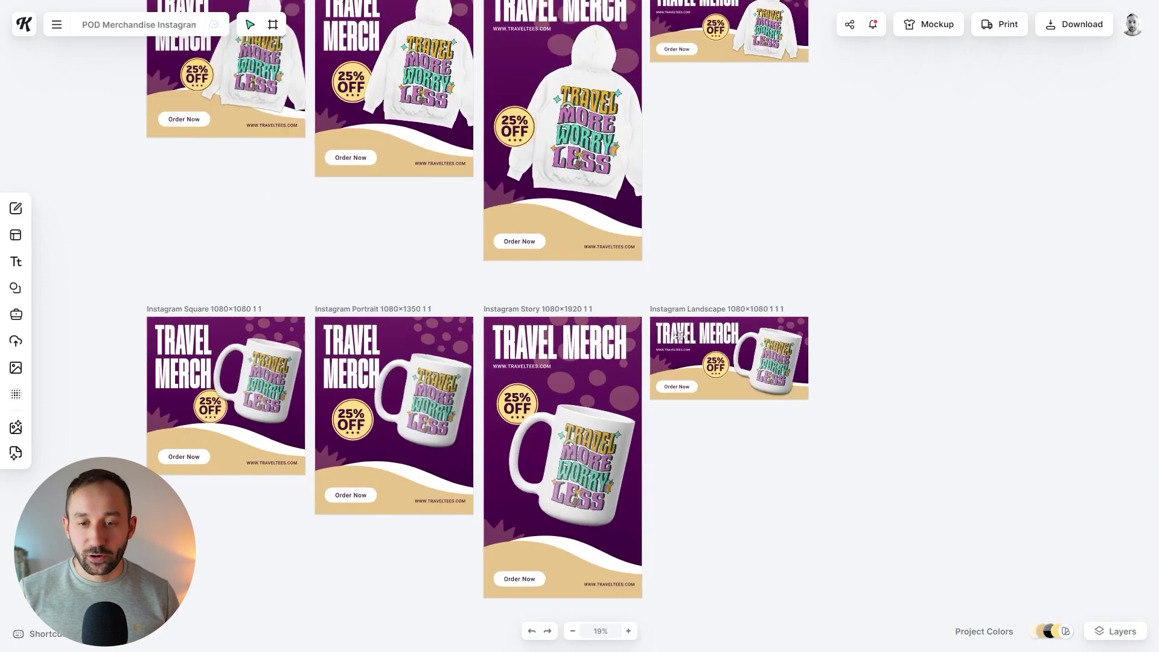
scroll(683, 138, up, 8)
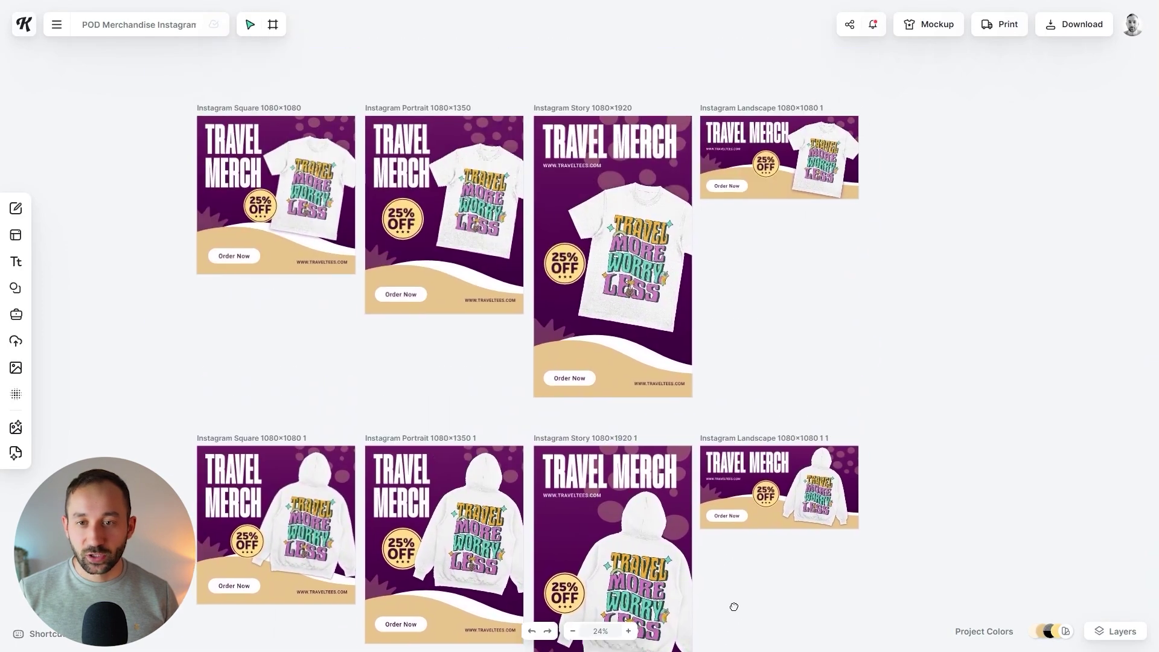
scroll(553, 194, up, 1)
scroll(554, 193, up, 2)
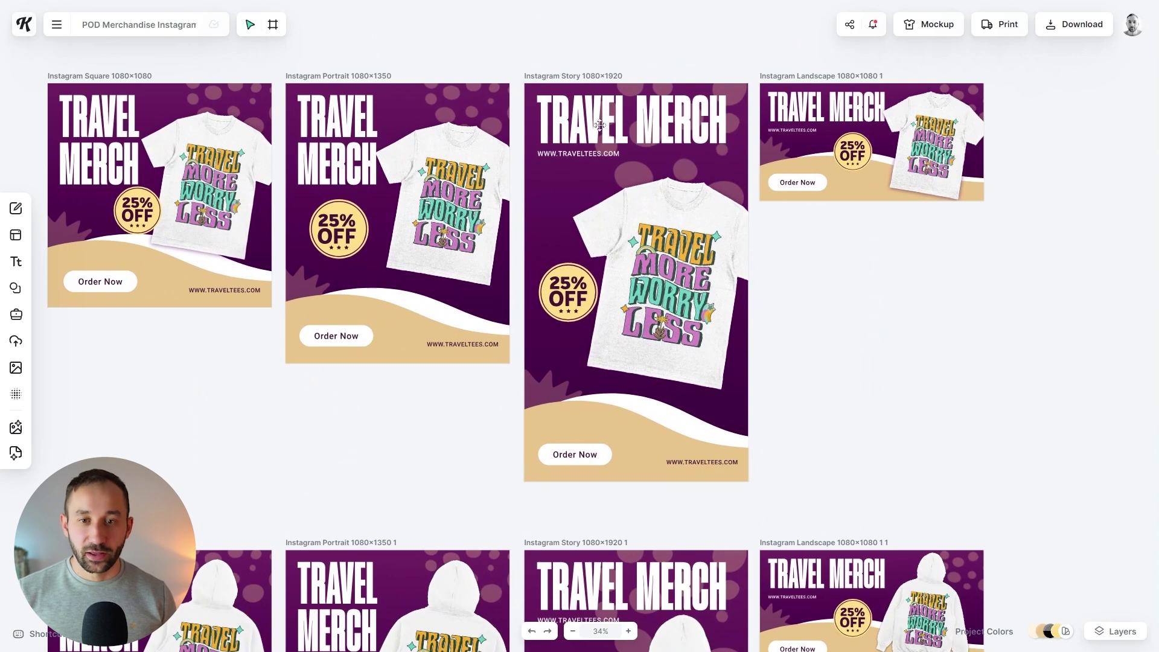
scroll(897, 490, down, 6)
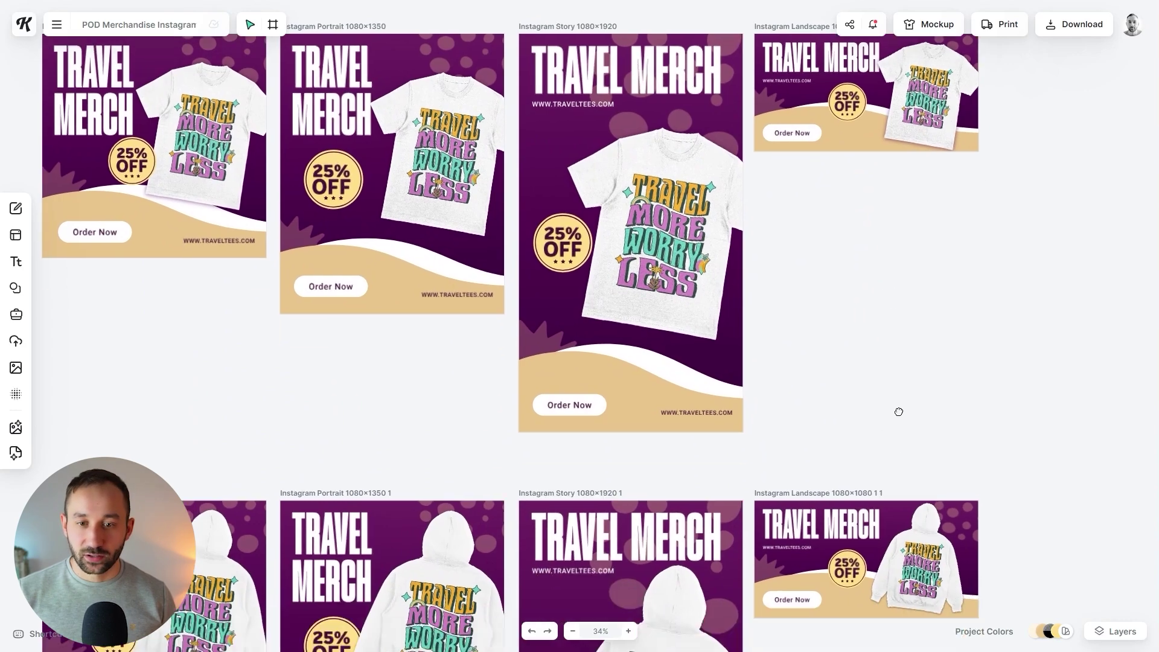
scroll(898, 446, down, 7)
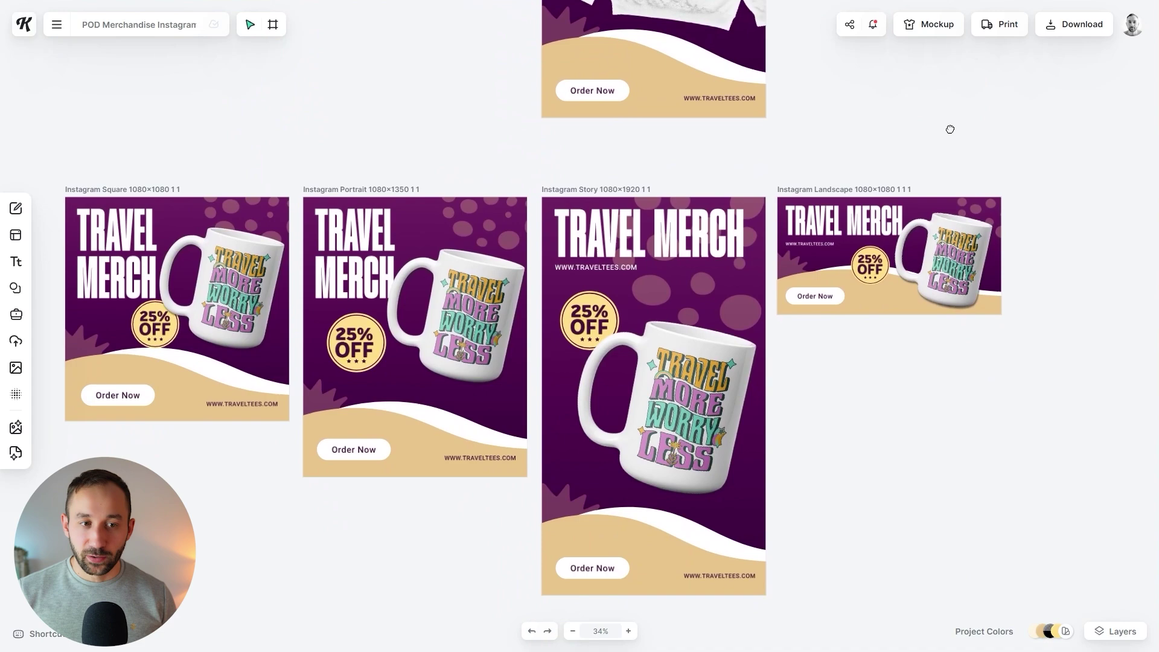
drag(949, 129, 957, 123)
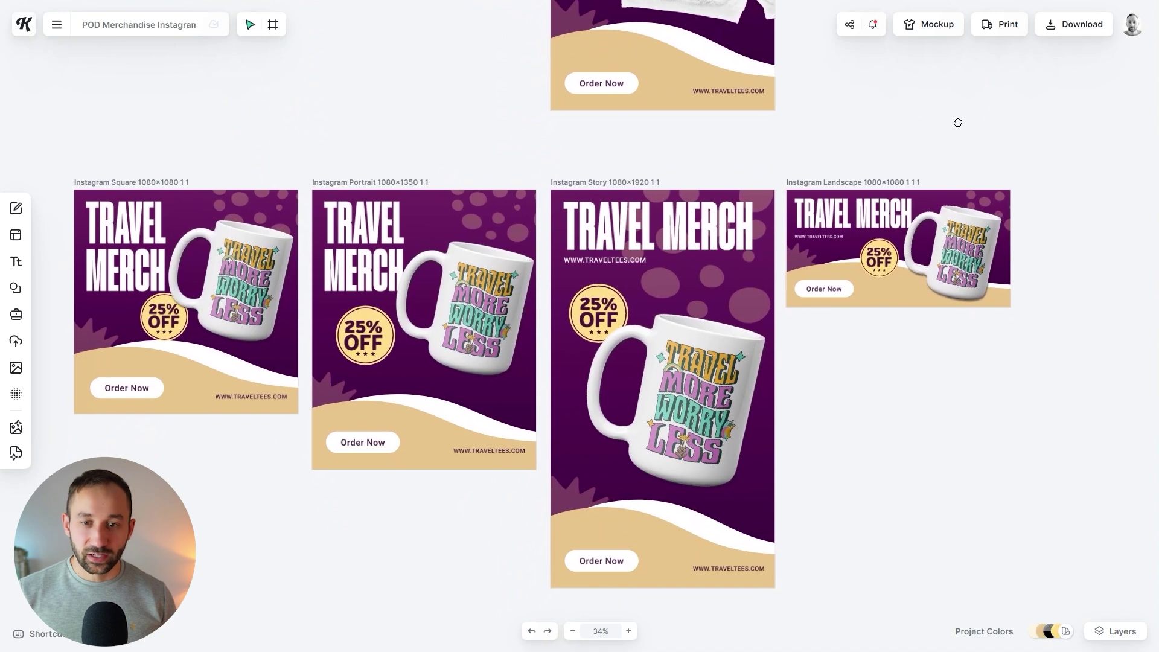
scroll(932, 362, up, 15)
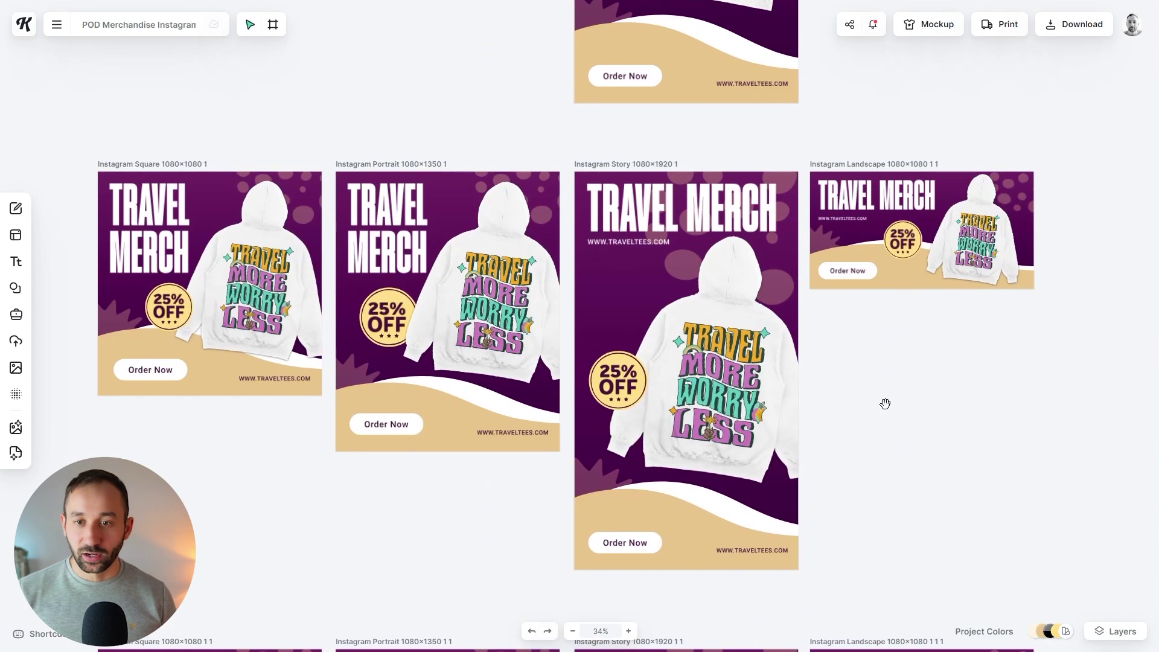
scroll(885, 483, down, 1)
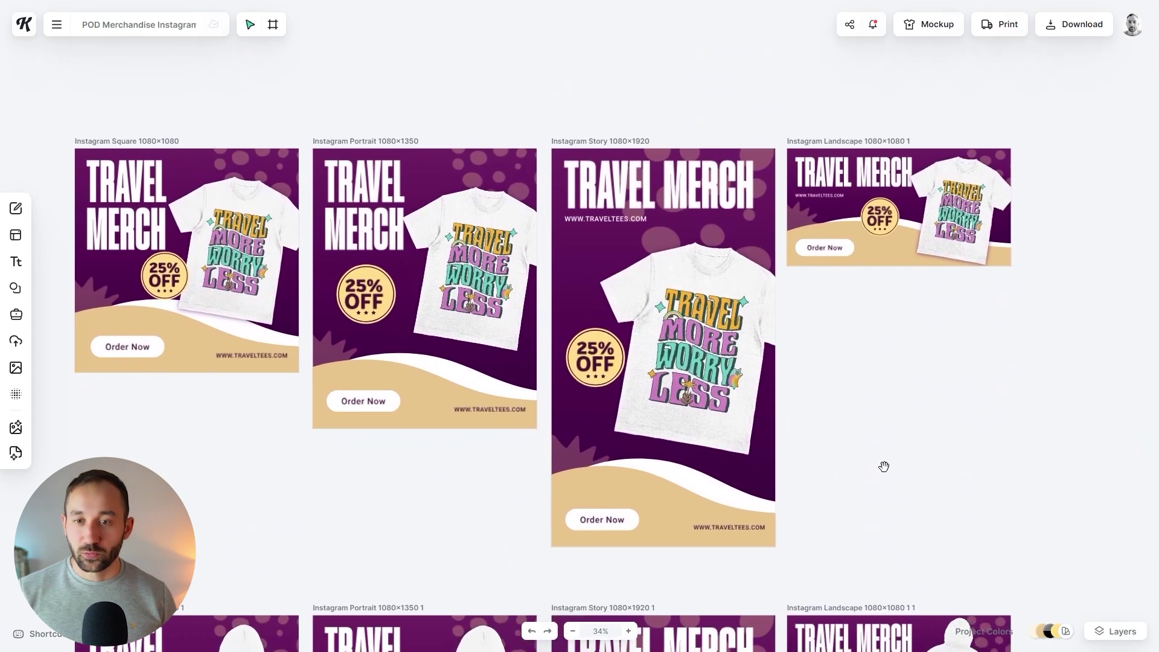
click(1080, 29)
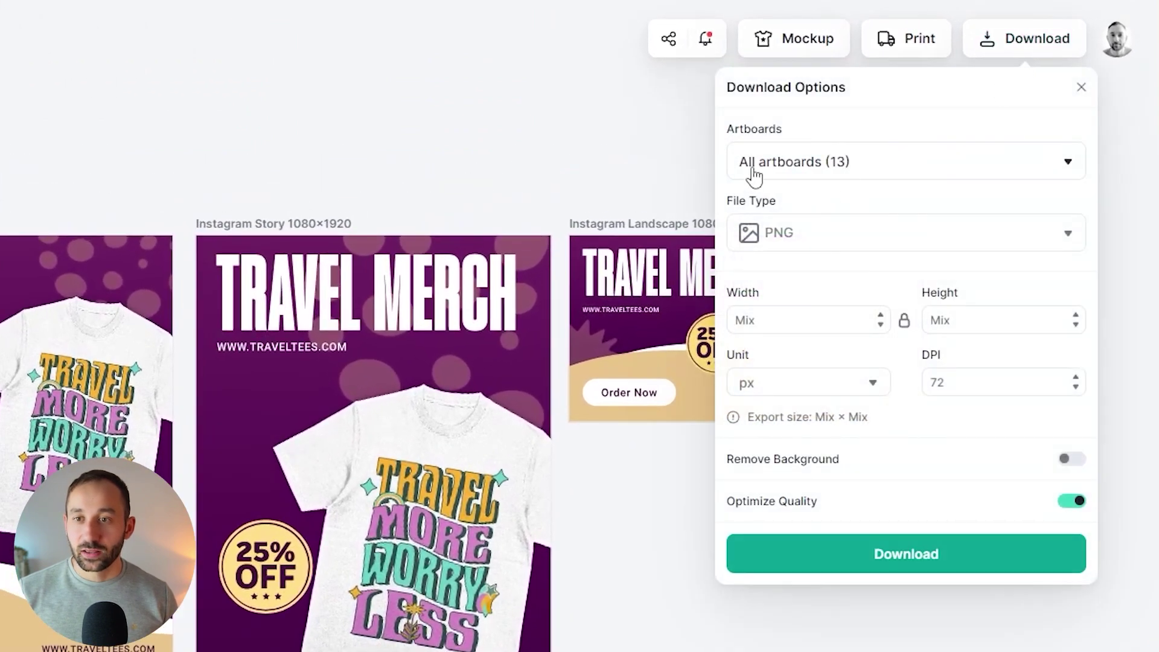
click(869, 173)
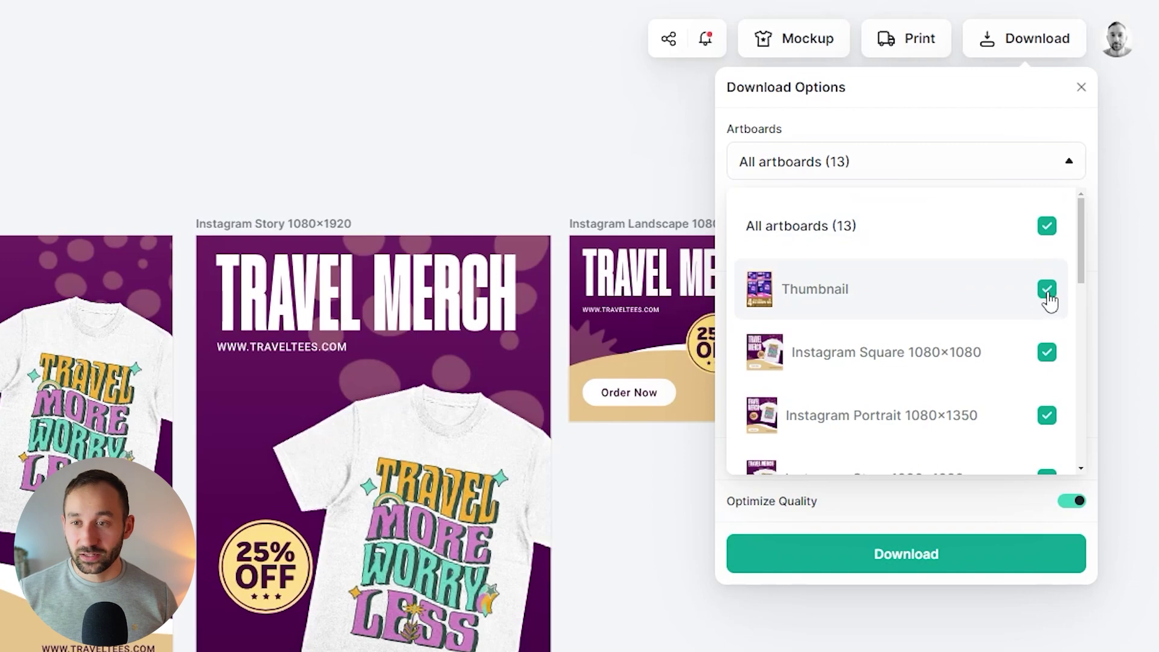
scroll(922, 300, down, 3)
click(895, 493)
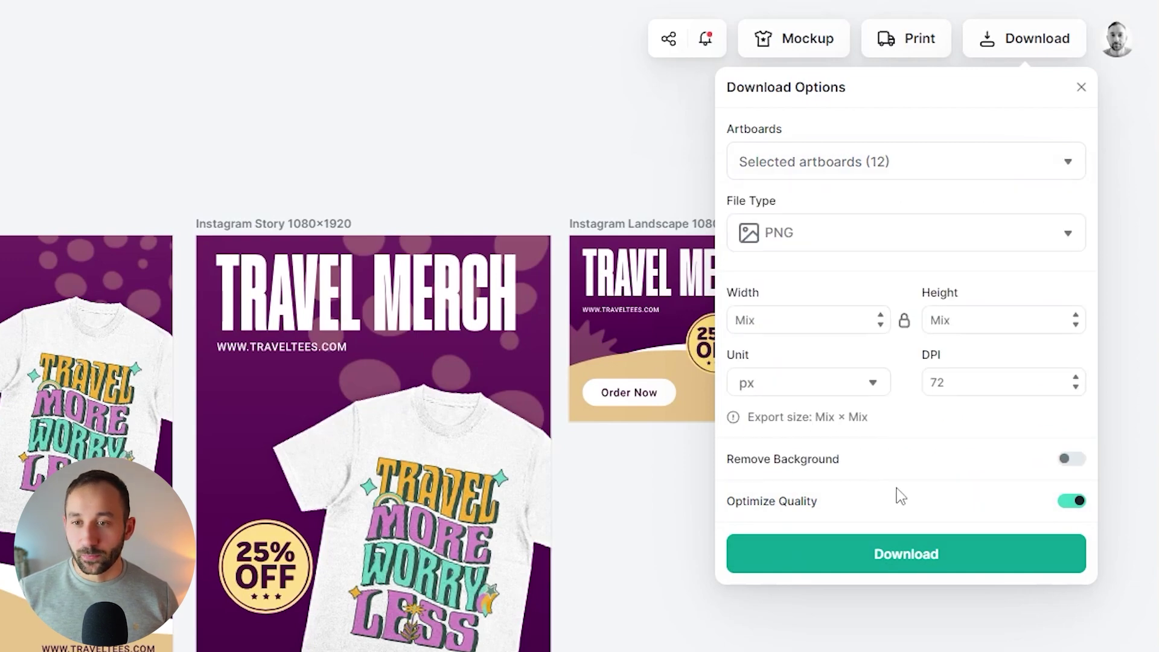
click(264, 95)
Step: Examine the original Thumbnail artboard alongside the customized Instagram ads
drag(408, 121, 1156, 97)
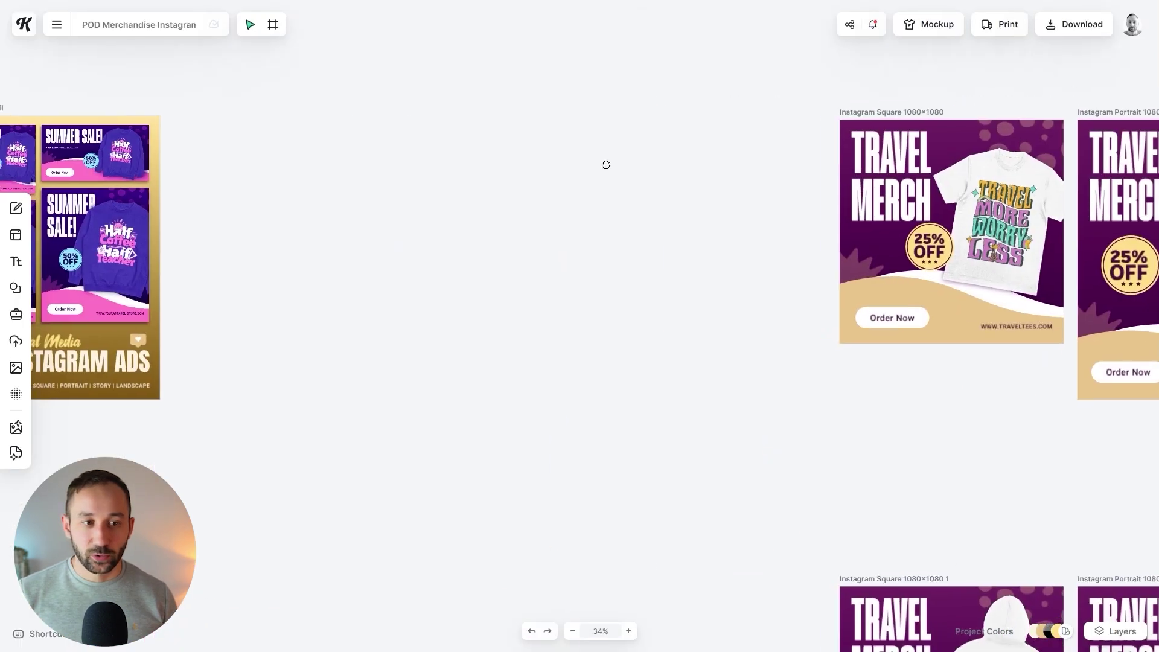
drag(605, 165, 818, 174)
drag(188, 118, 795, 98)
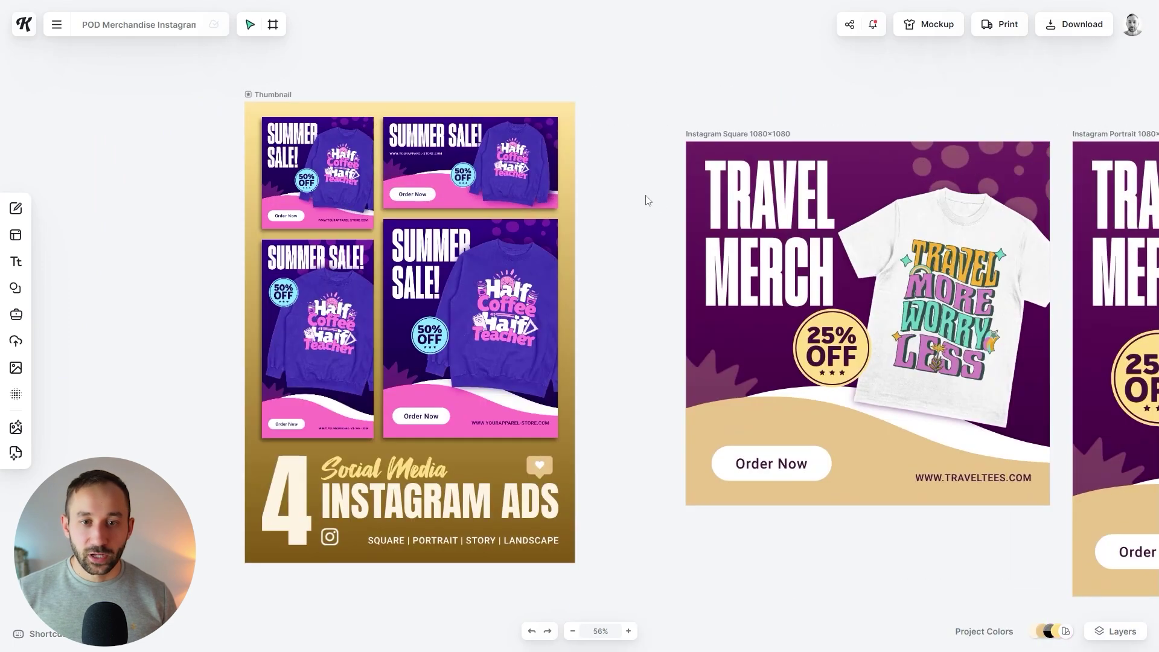
drag(665, 211, 499, 180)
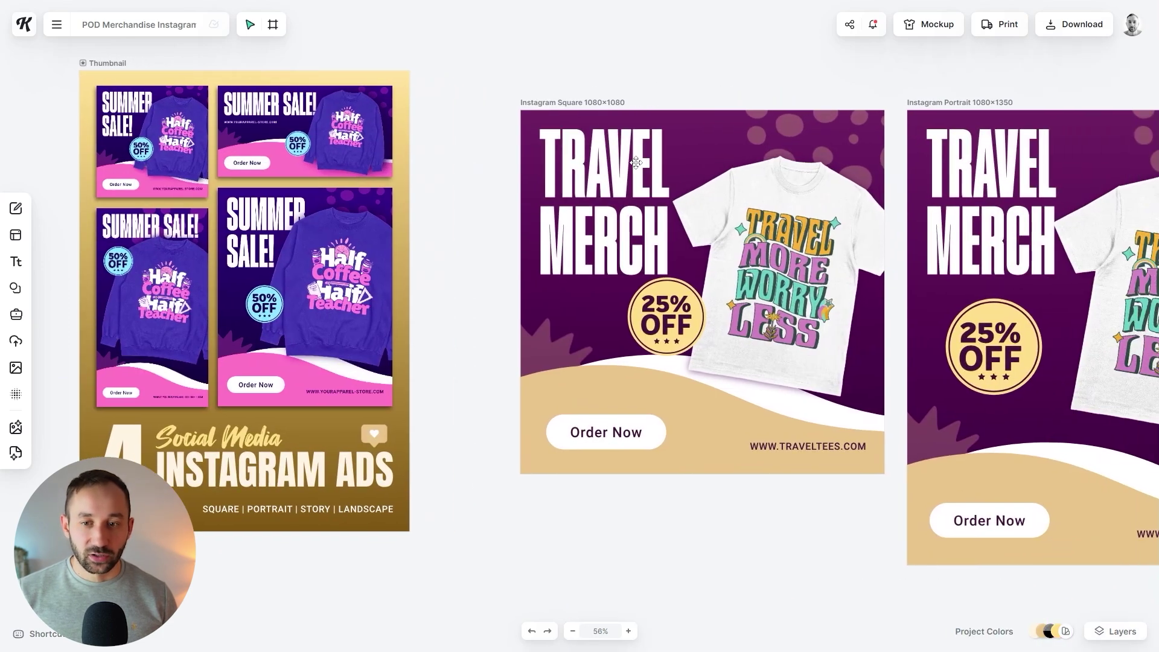
scroll(698, 296, down, 4)
scroll(698, 302, up, 1)
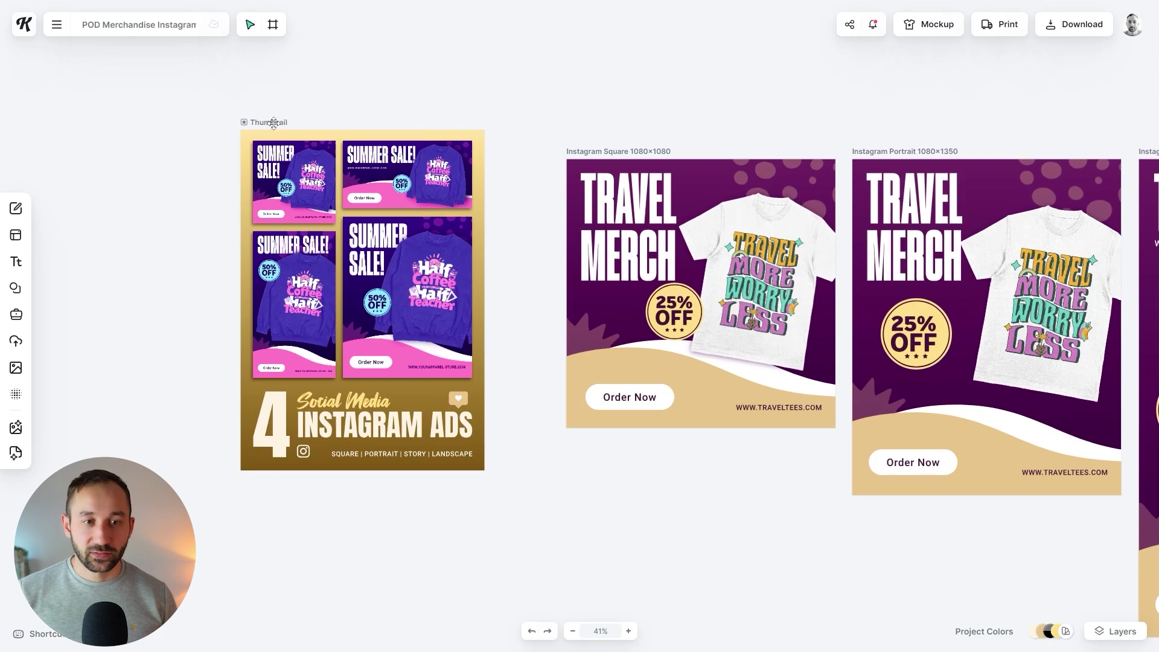
drag(274, 123, 179, 125)
click(399, 151)
drag(271, 107, 281, 105)
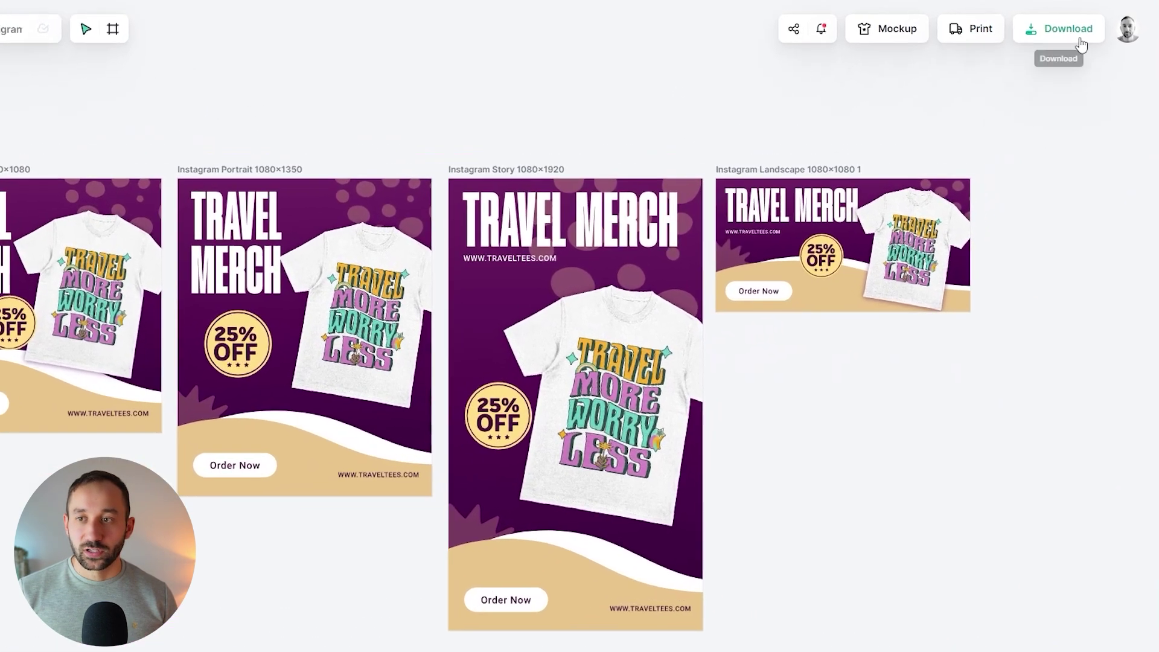
Step: Set up a PNG download of all the Instagram ad artboards, excluding the Thumbnail artboard
click(1076, 24)
click(987, 111)
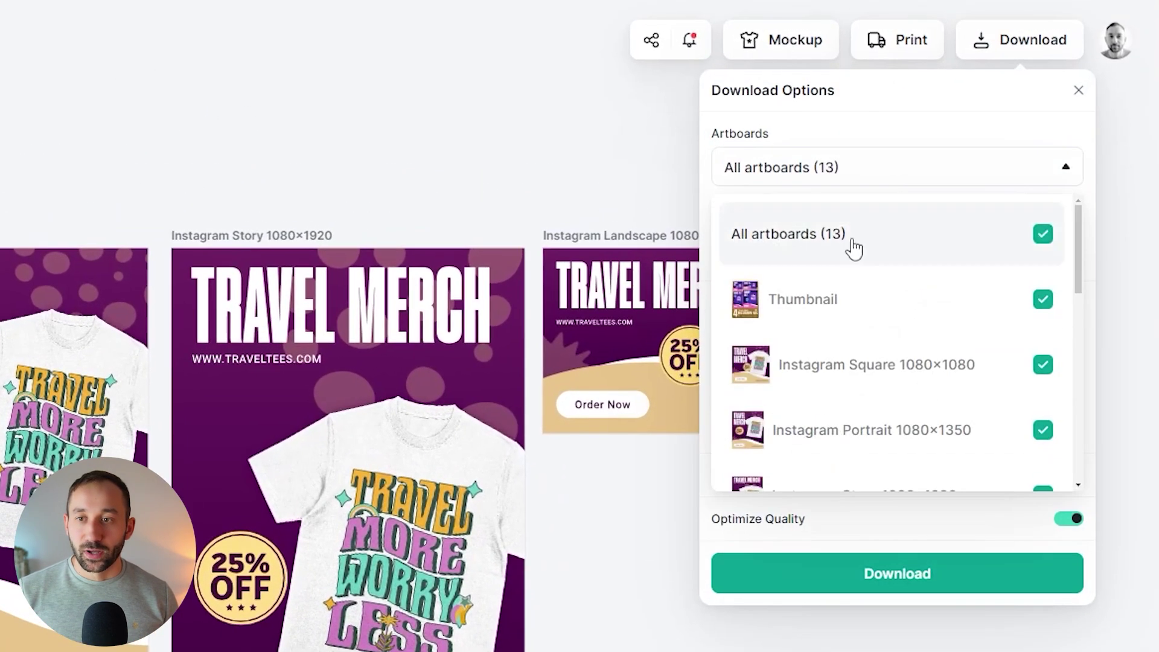
click(1055, 309)
click(1000, 176)
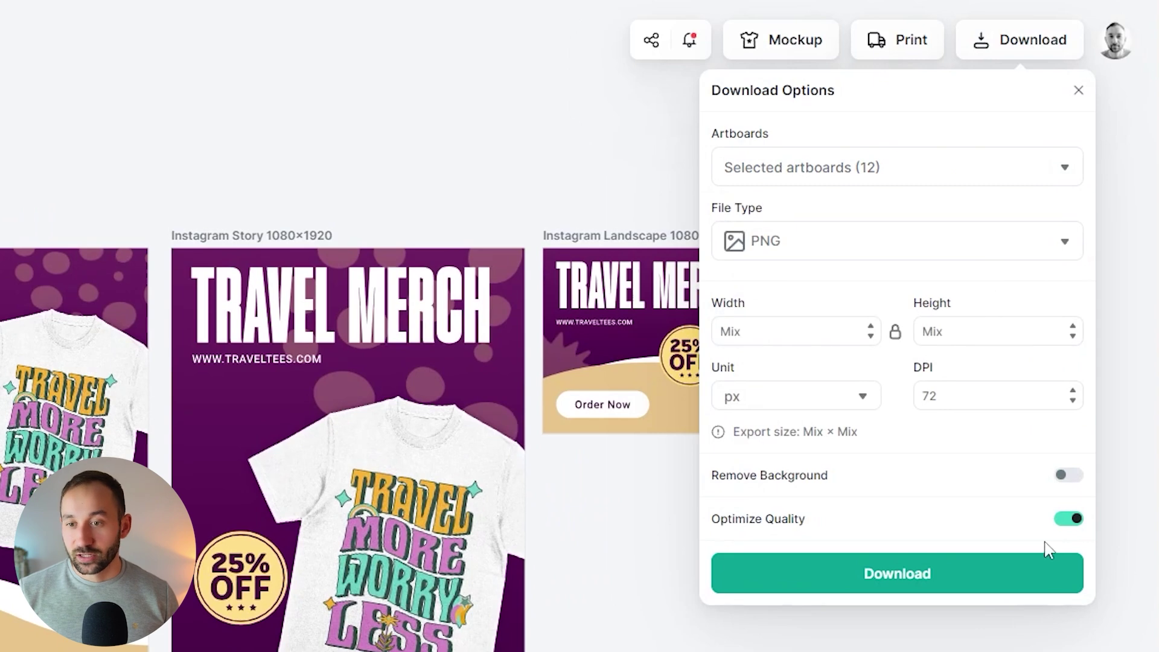